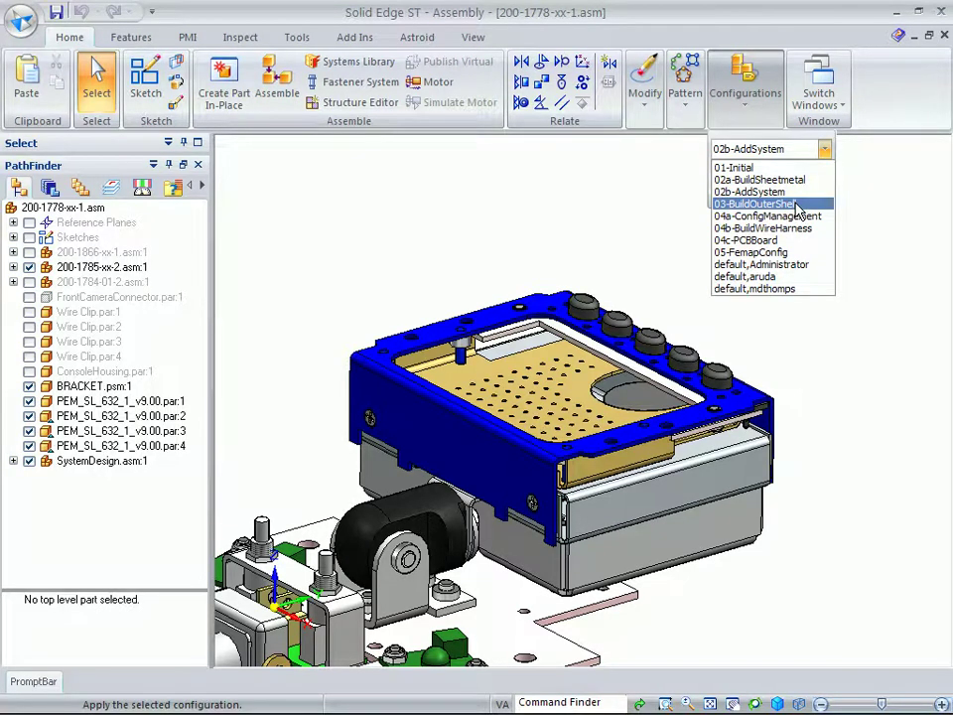
Apply the 03-BuildOuterShell configuration and show the four Wire Clip parts and ConsoleHousing.par in the assembly.
click(796, 204)
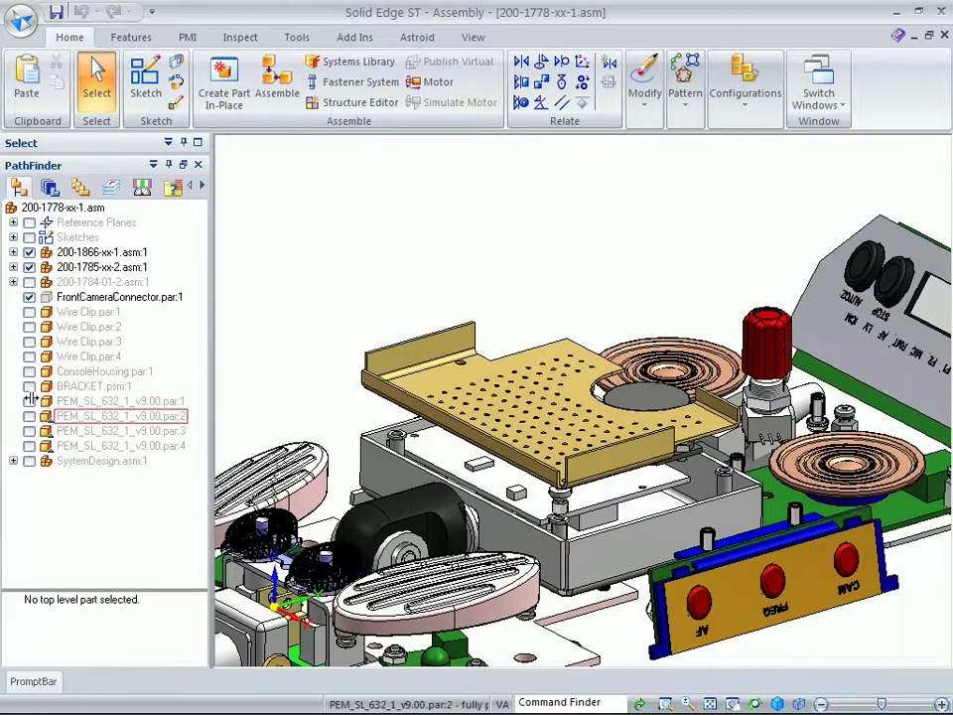
click(29, 313)
click(30, 327)
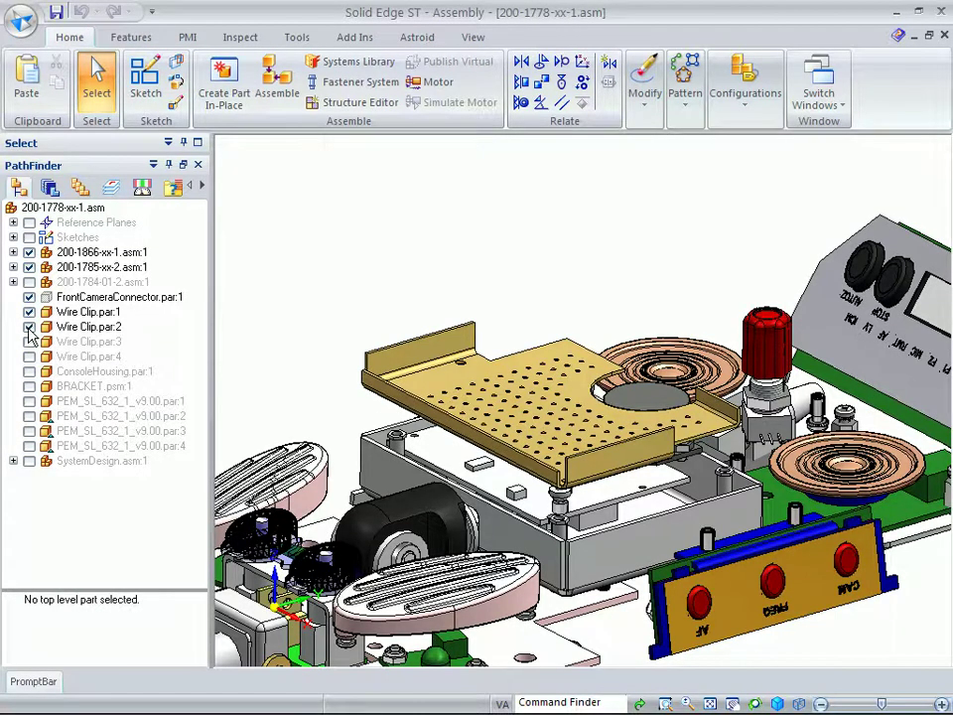
click(30, 341)
click(30, 357)
click(29, 372)
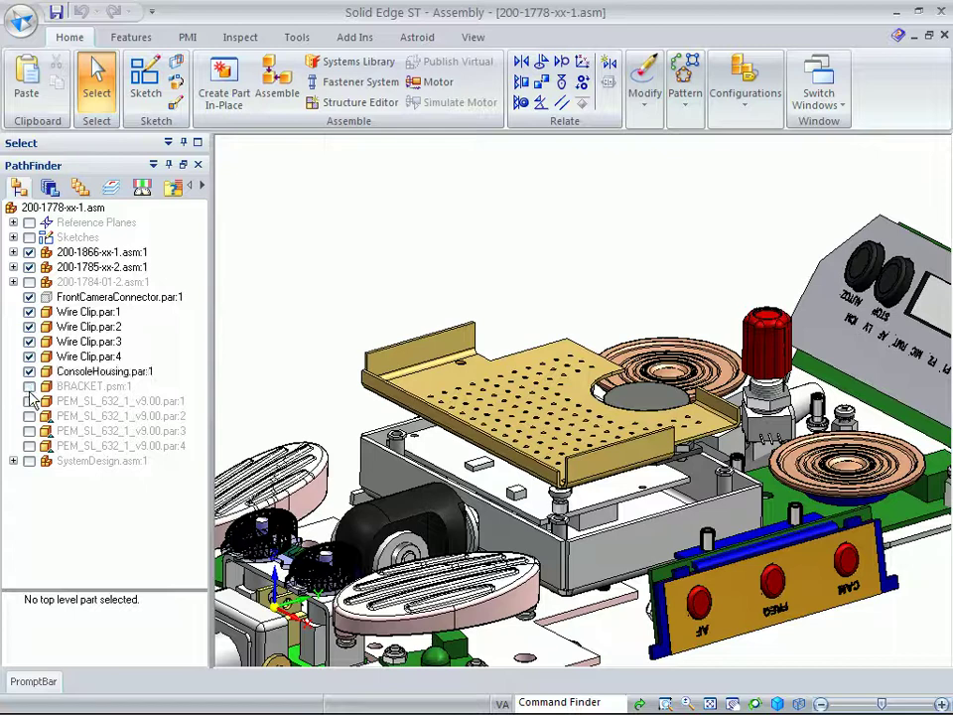
Show BRACKET.psm, the four PEM_SL_632_1_v9.00 parts and SystemDesign.asm in the assembly.
click(29, 386)
click(30, 402)
click(30, 416)
click(30, 431)
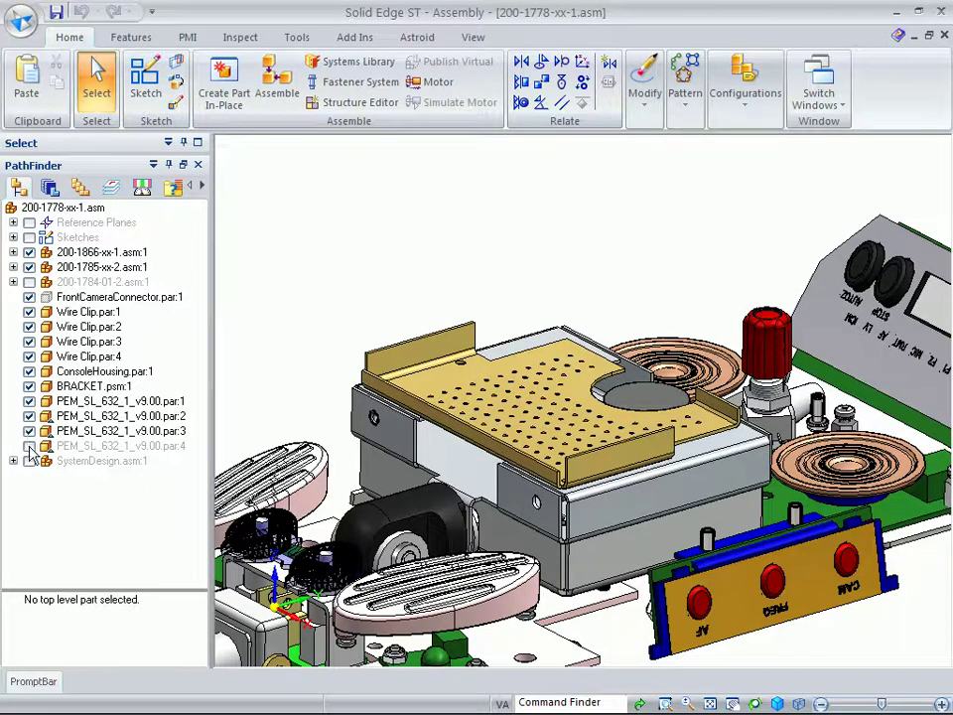
click(30, 445)
click(30, 461)
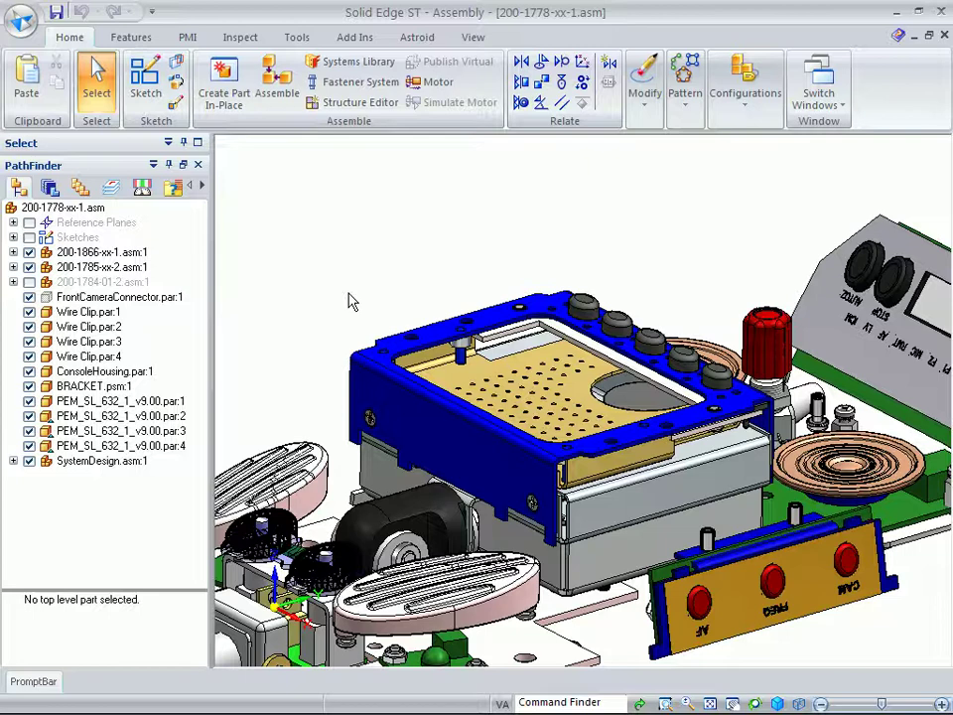
Open the draft document PlasticPart.dft from the Working folder.
click(22, 21)
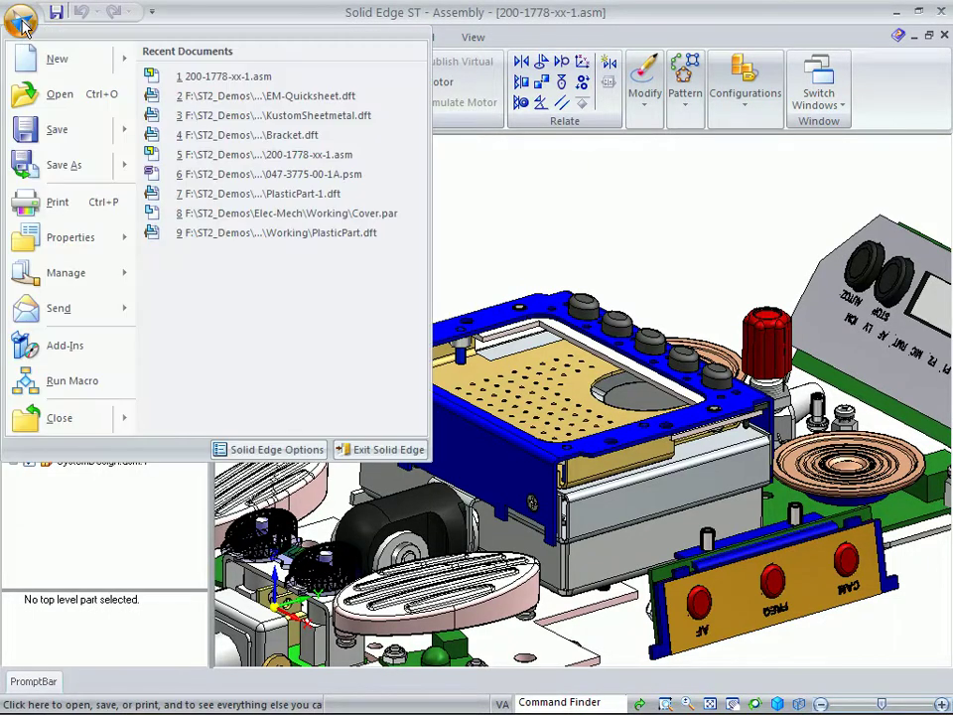
click(43, 100)
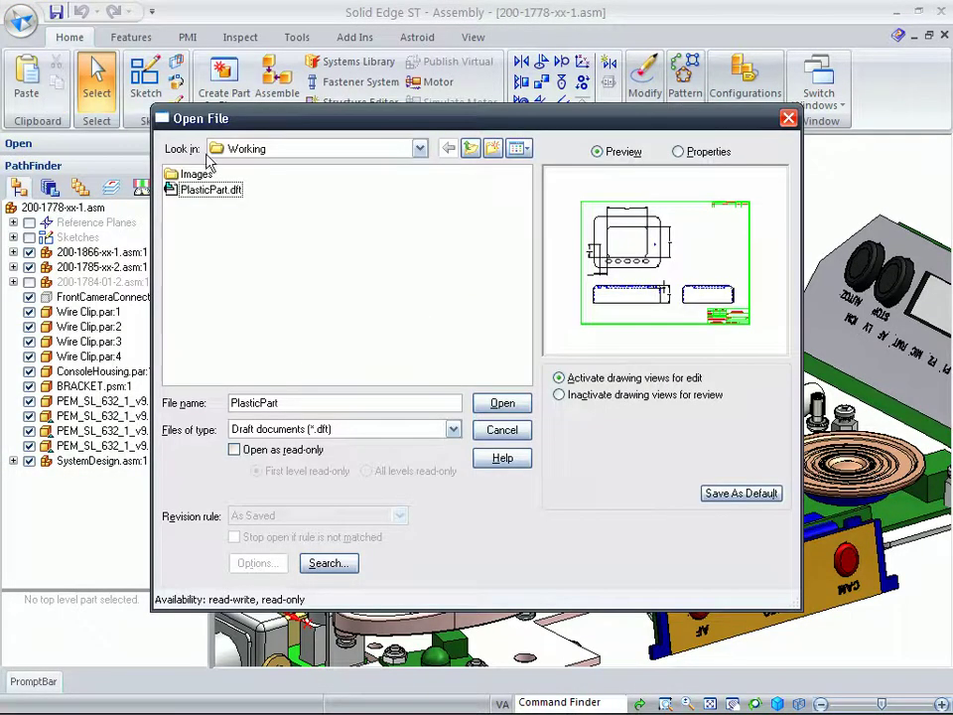
click(235, 195)
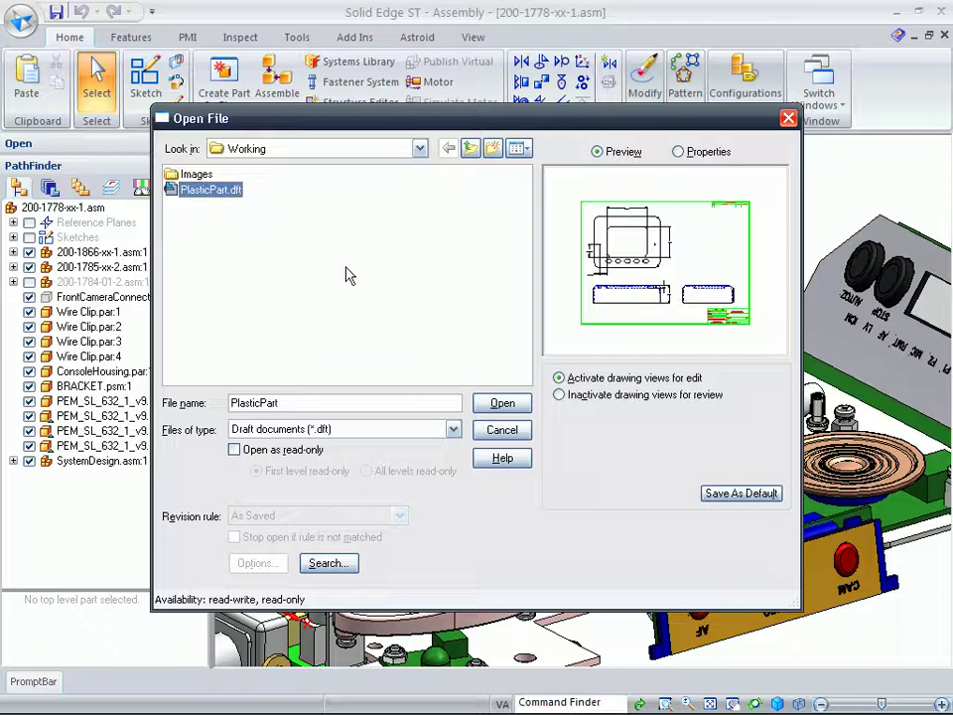
click(500, 403)
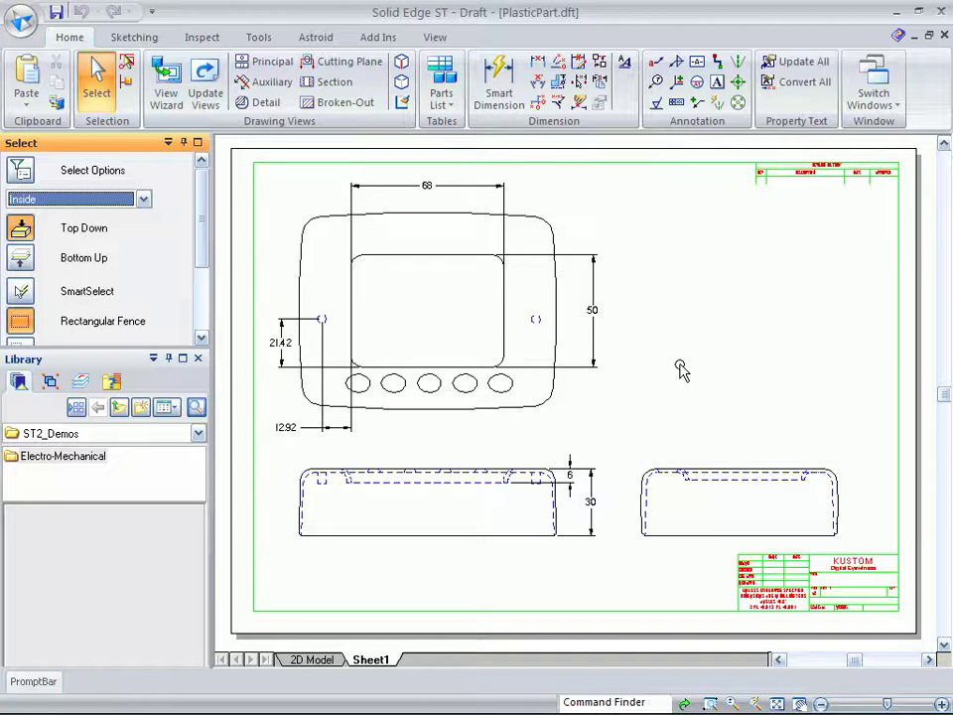
Start Create 3D and select the upper housing view with all its dimensions as the primary view.
scroll(675, 305, up, 2)
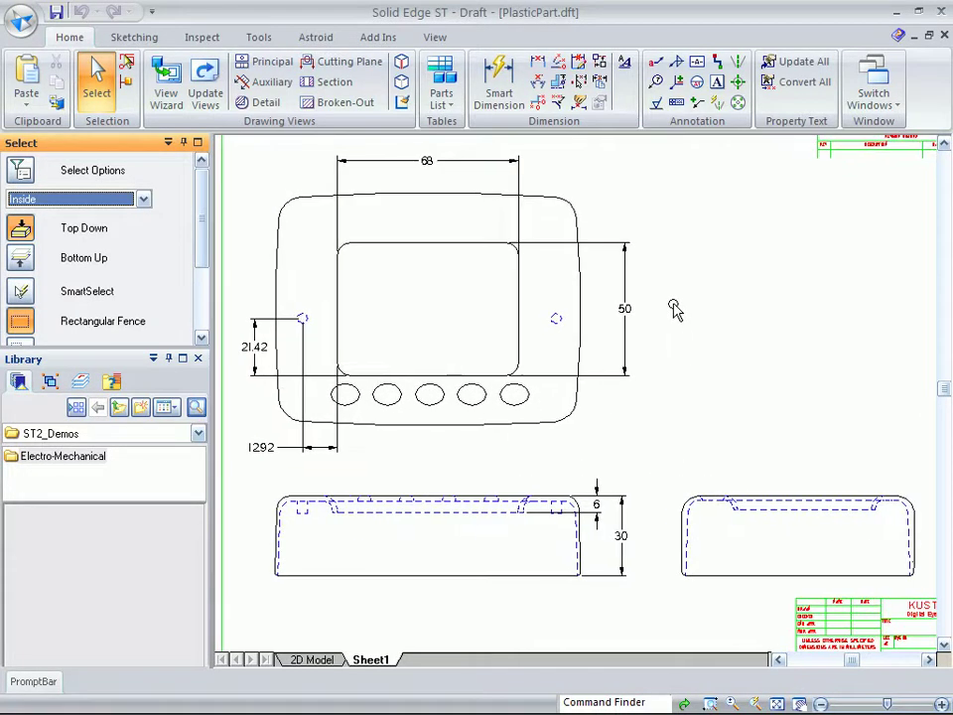
scroll(674, 310, down, 2)
scroll(674, 309, up, 1)
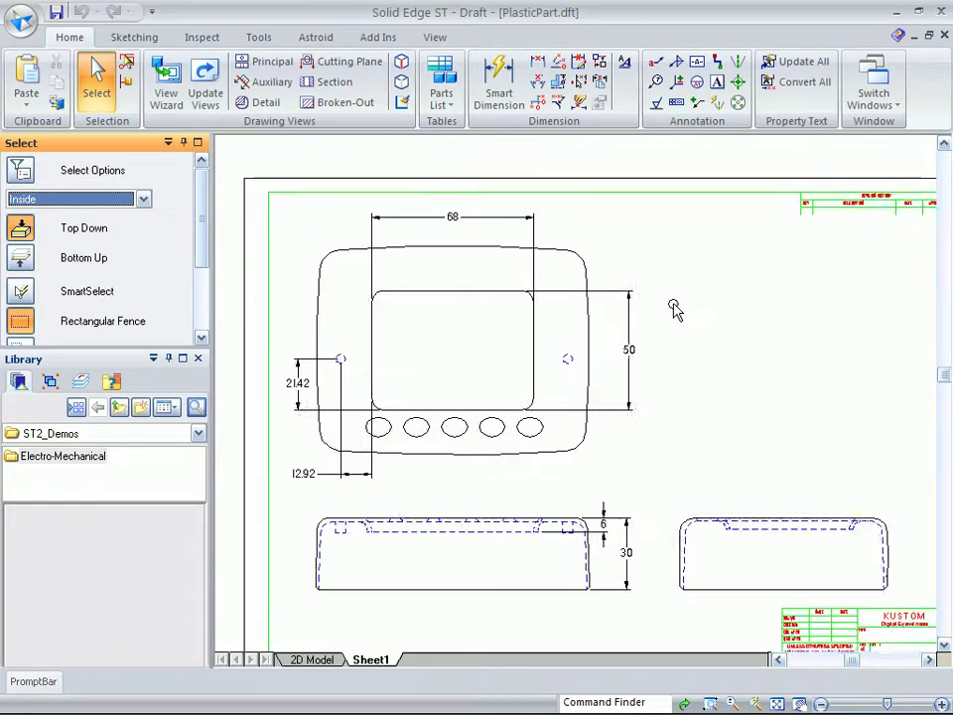
click(271, 37)
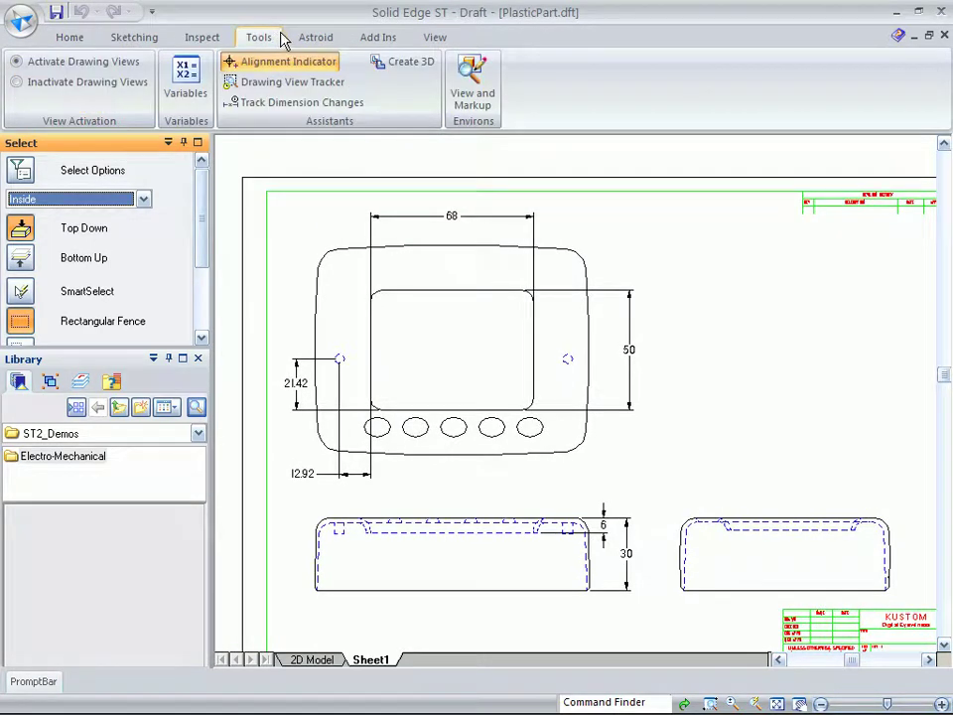
click(410, 64)
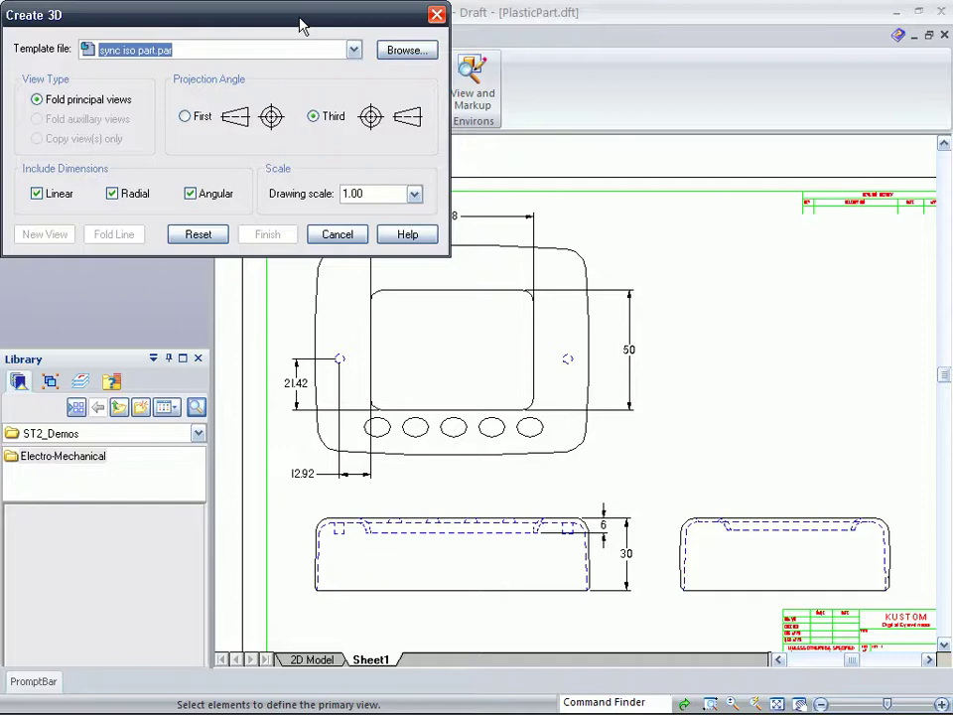
drag(300, 26, 817, 8)
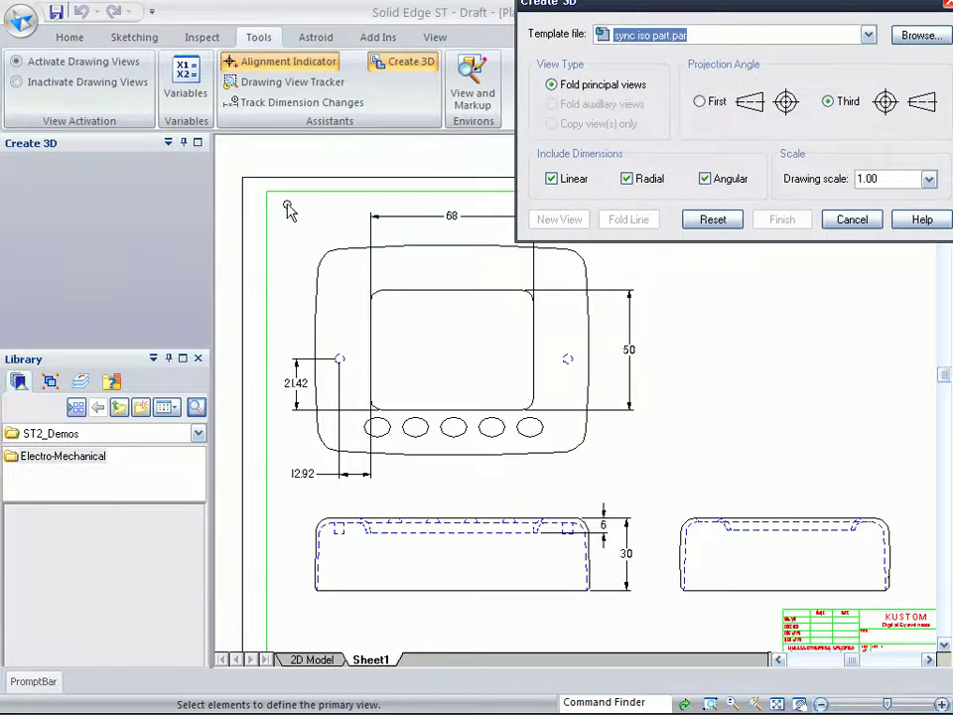
mouse_move(278, 206)
mouse_down()
mouse_move(646, 443)
mouse_move(653, 497)
mouse_up()
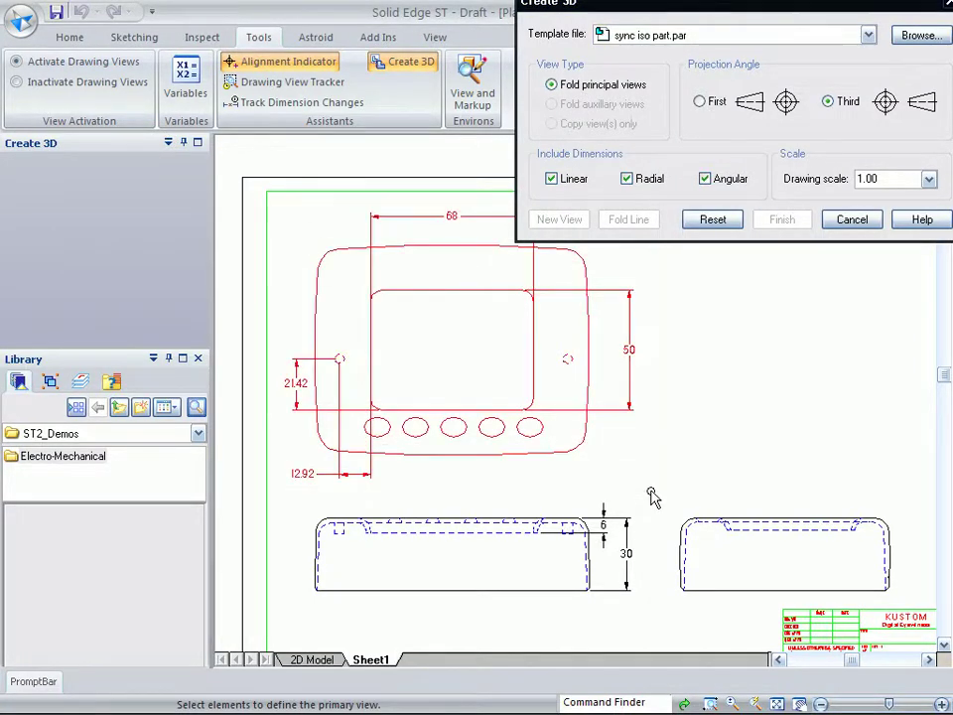
Add the dimensioned view directly below the primary view as a new view and generate the 3D part sketches.
click(562, 220)
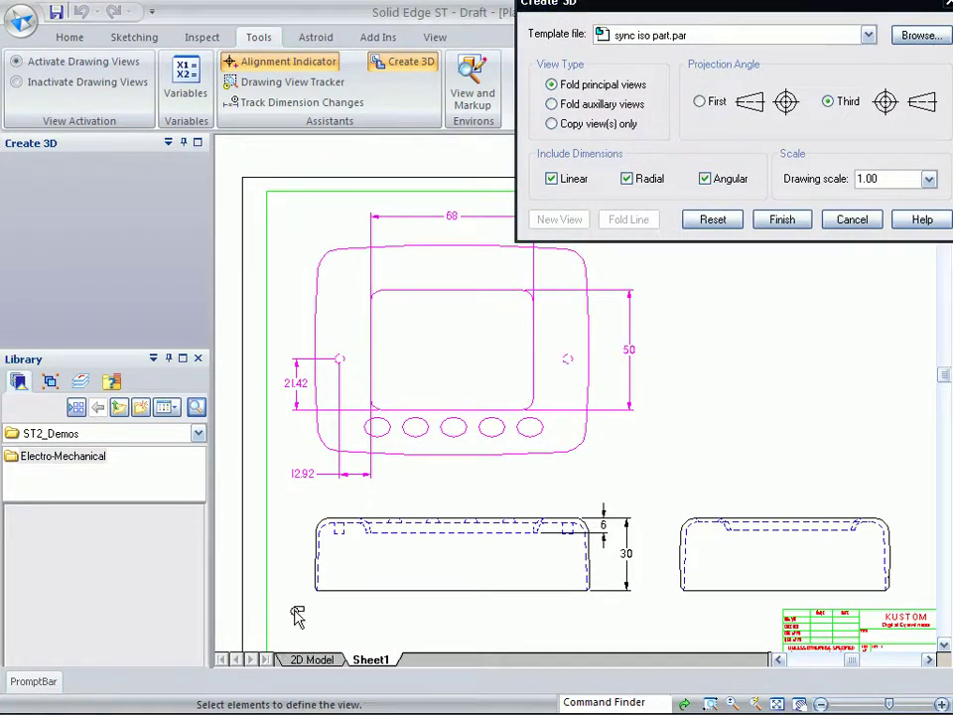
drag(295, 609, 651, 494)
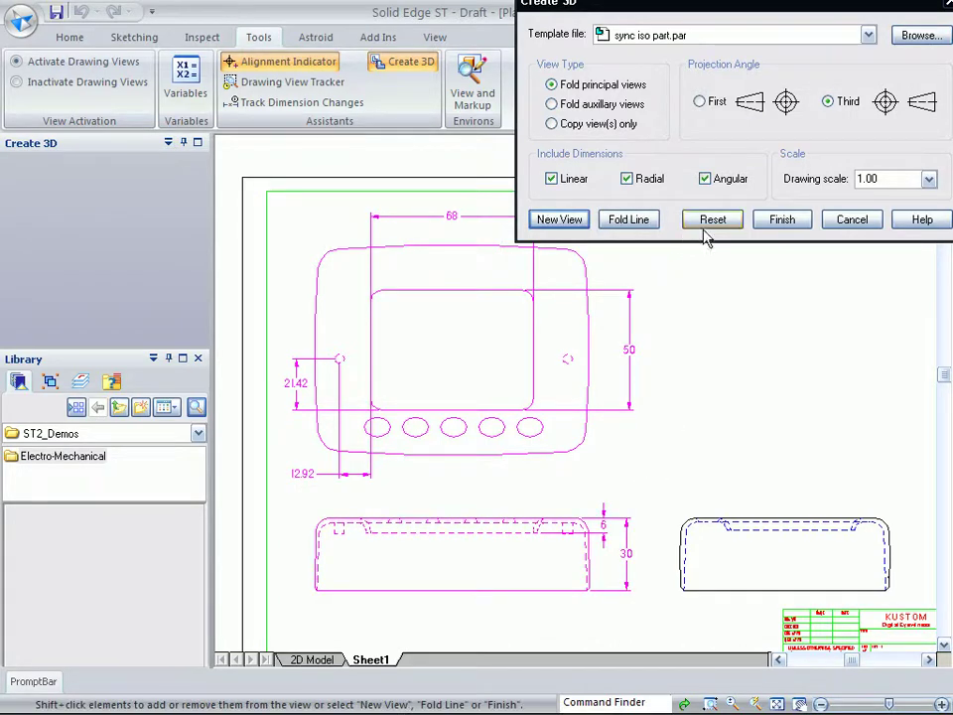
click(784, 222)
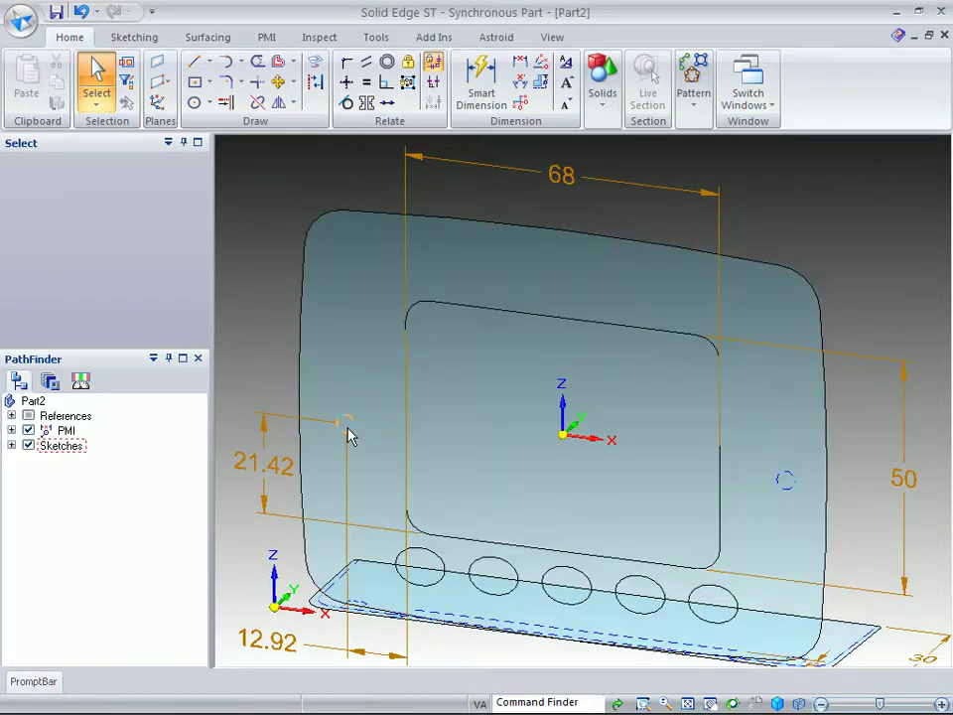
Select the housing's outer frame region together with both small circle regions, leaving out the window and the five button holes.
click(789, 487)
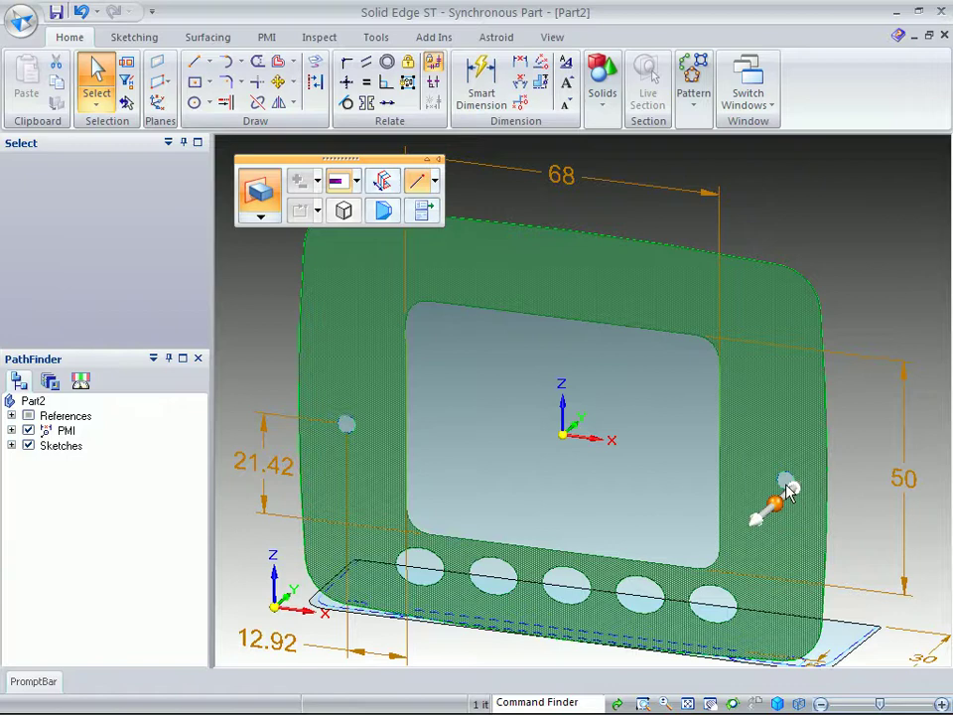
scroll(778, 486, up, 5)
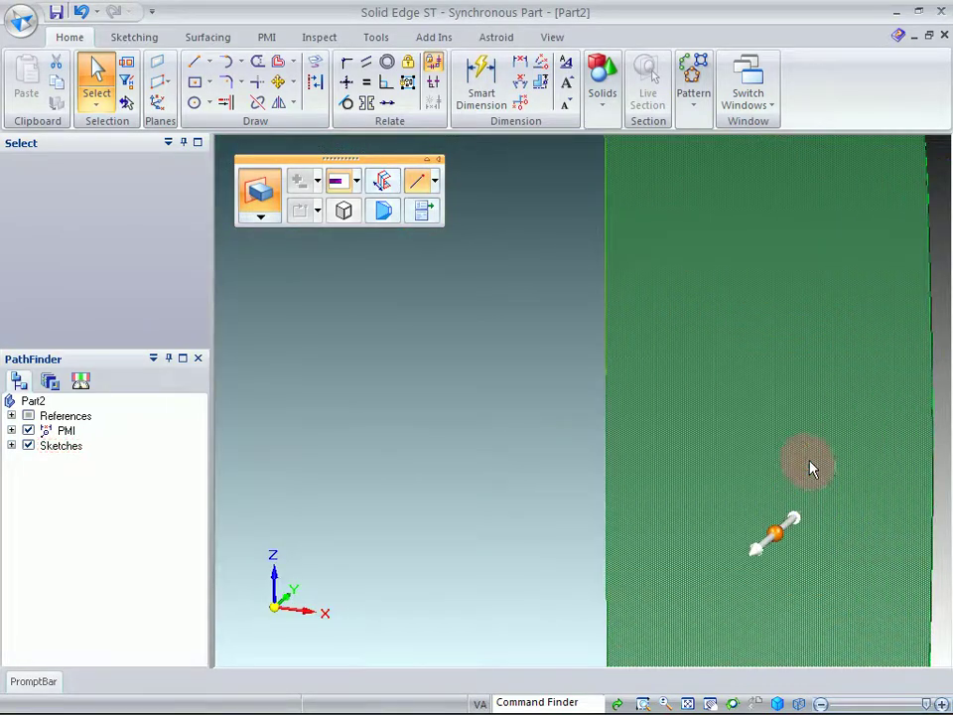
click(810, 466)
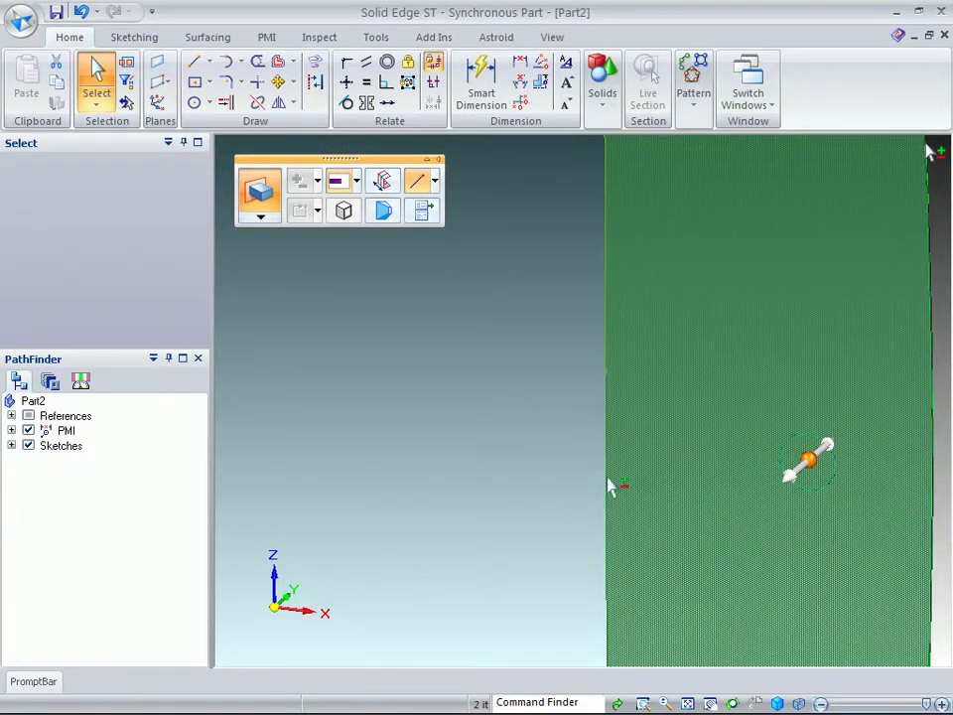
scroll(574, 498, down, 5)
shift+middle_drag(527, 398, 825, 455)
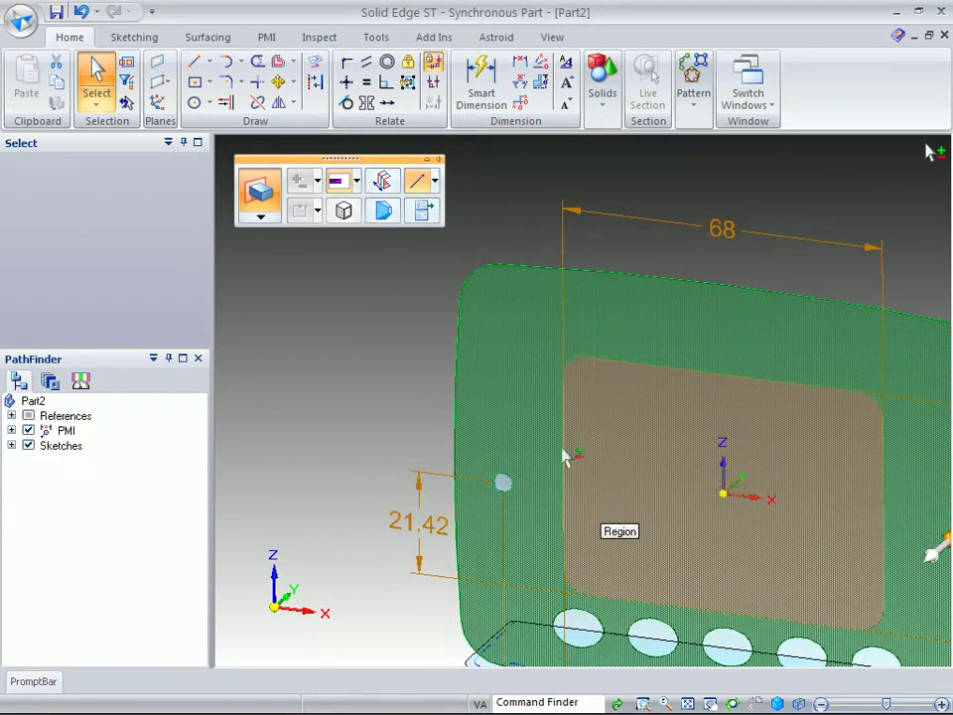
scroll(532, 458, up, 2)
scroll(536, 513, up, 1)
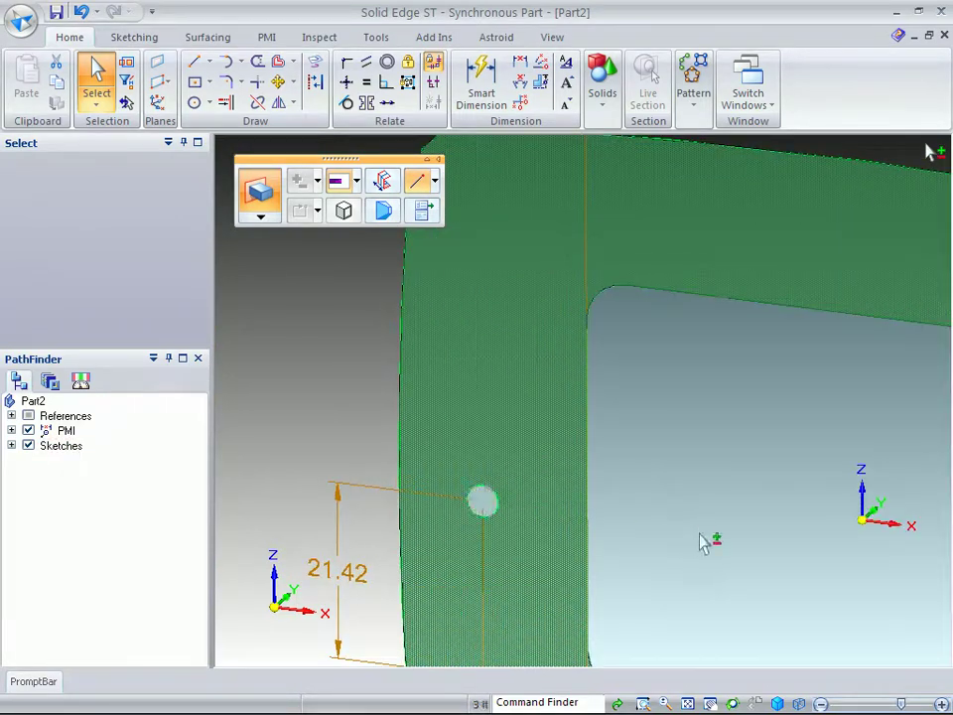
click(485, 503)
scroll(657, 533, down, 3)
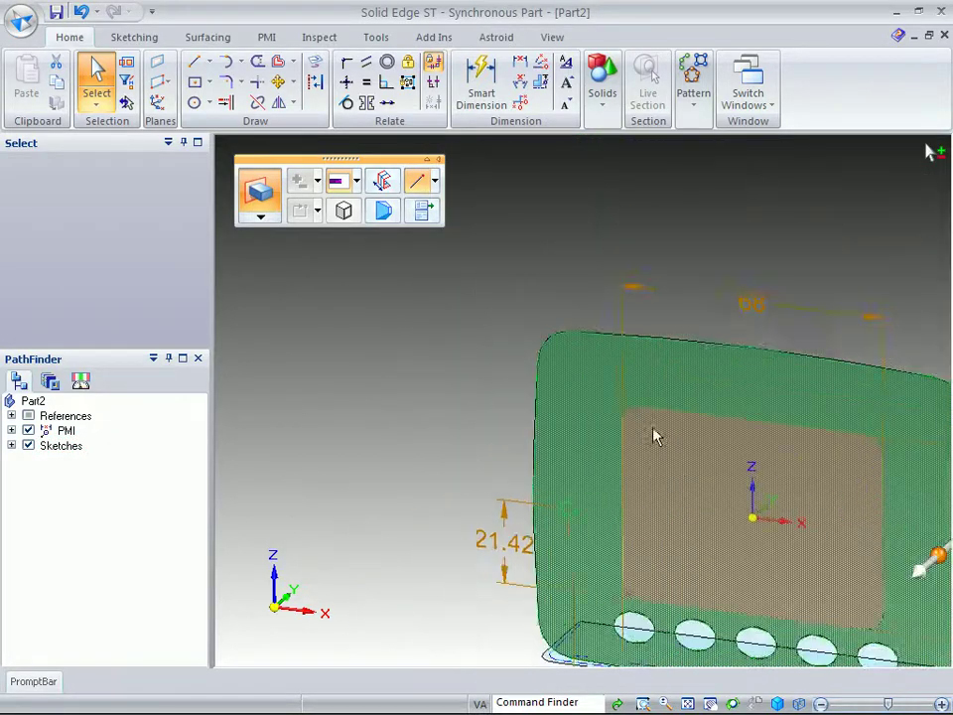
scroll(556, 407, down, 2)
Extrude the selected regions 30 mm, up to the end vertex of the folded lower sketch.
click(706, 510)
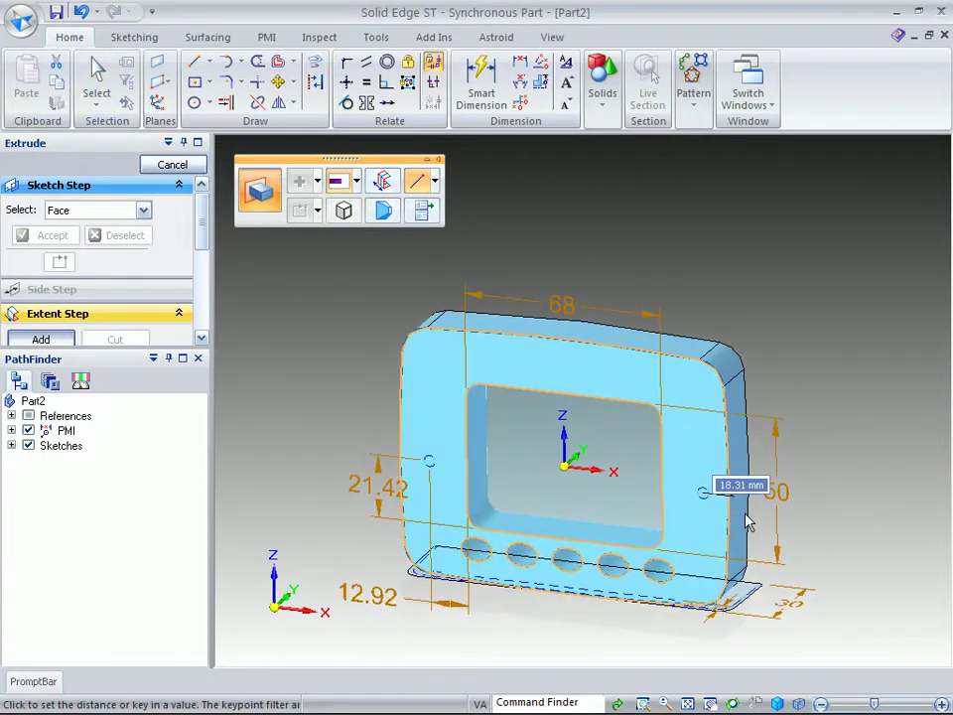
scroll(748, 524, up, 3)
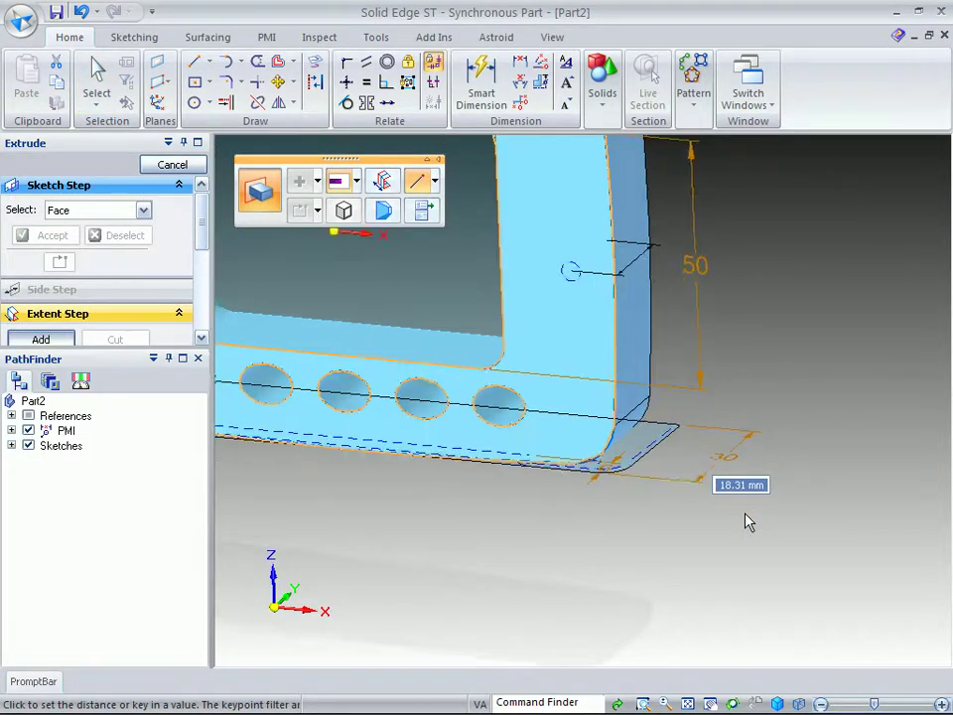
scroll(749, 524, up, 3)
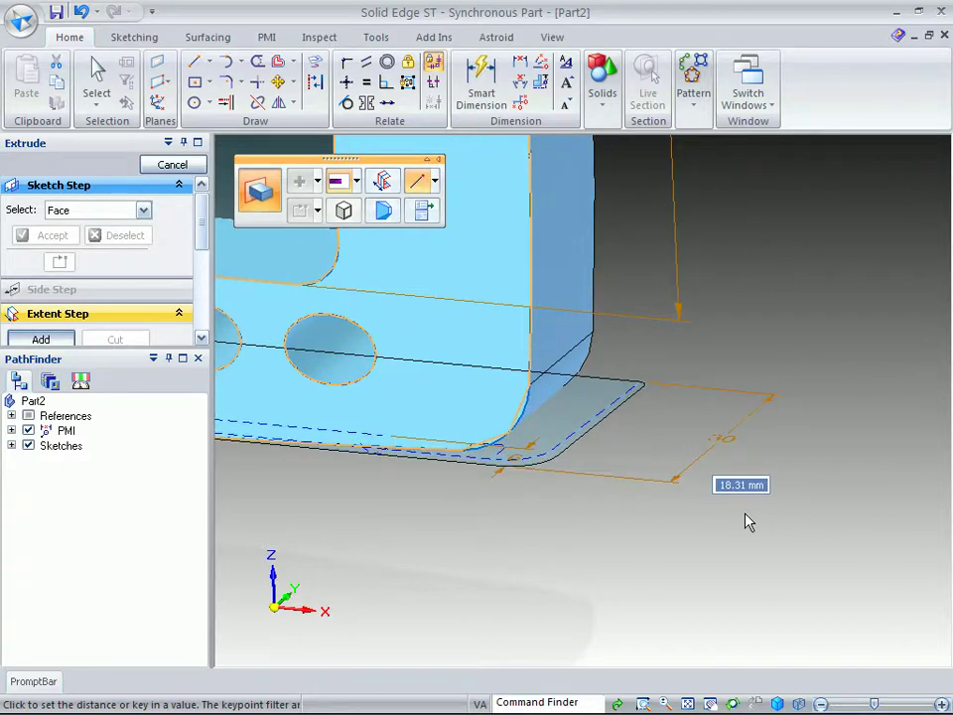
click(641, 387)
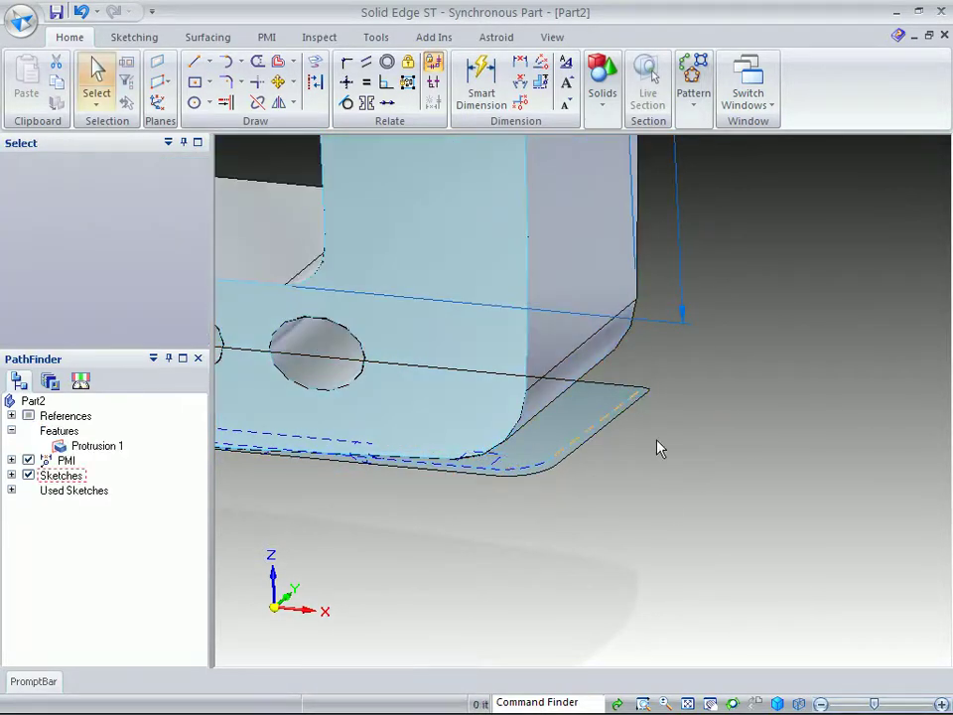
Examine the edit options of the window's width and height dimensions on the extruded body, leaving their values alone.
scroll(663, 518, down, 5)
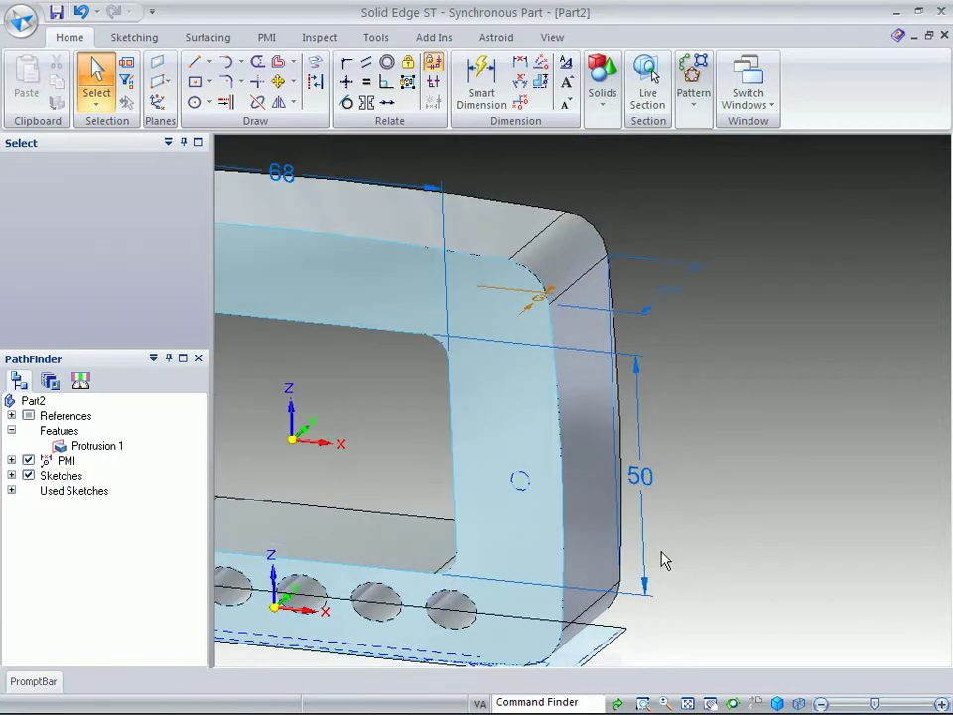
scroll(665, 560, down, 2)
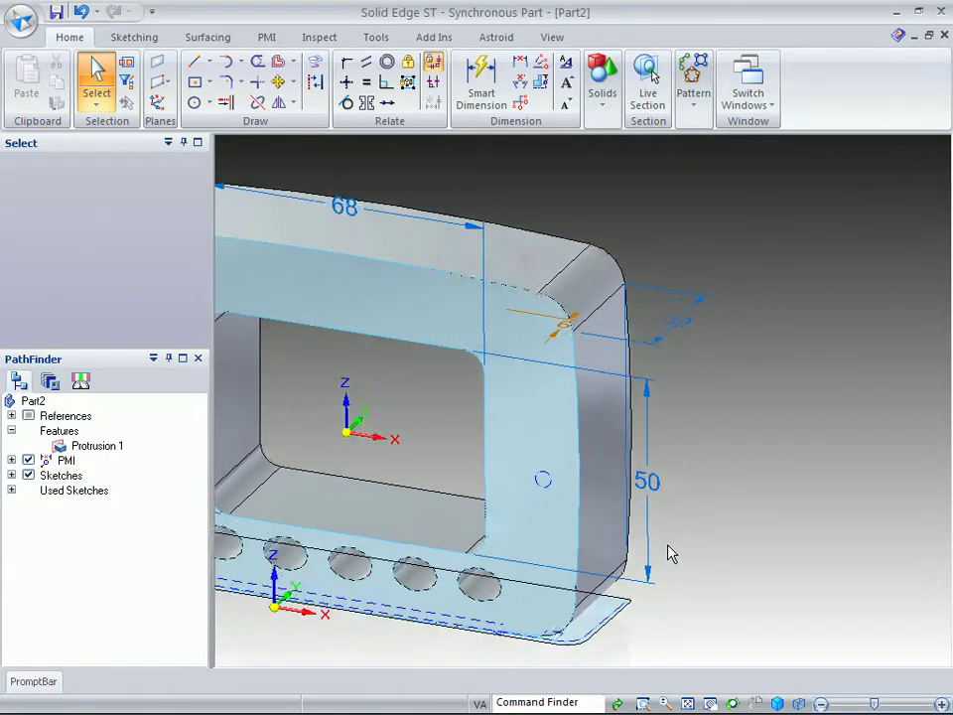
middle_drag(668, 555, 752, 537)
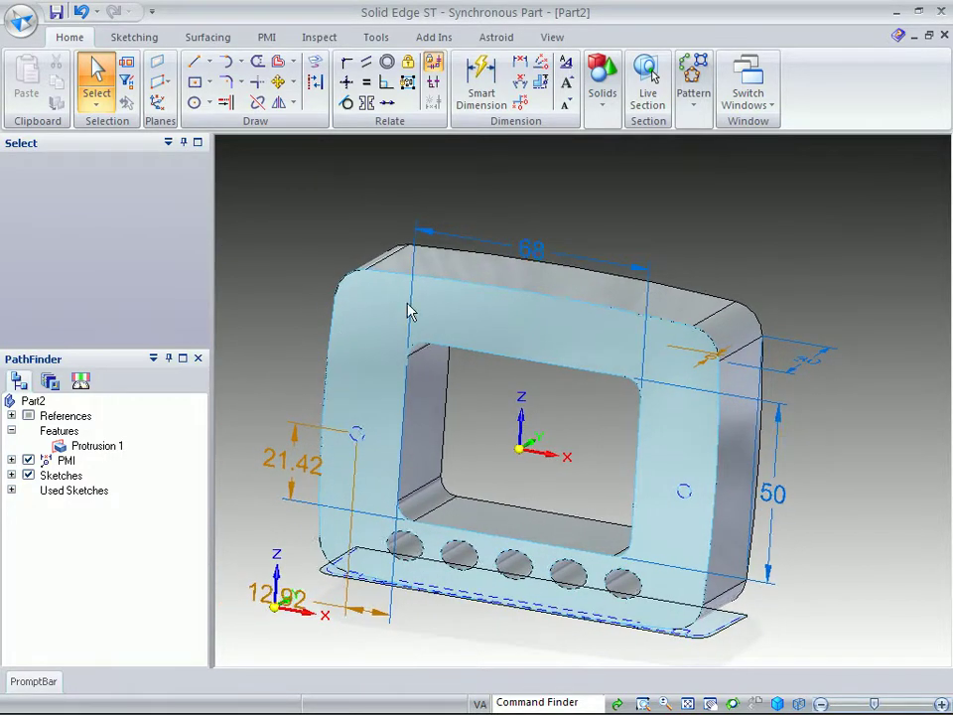
click(539, 254)
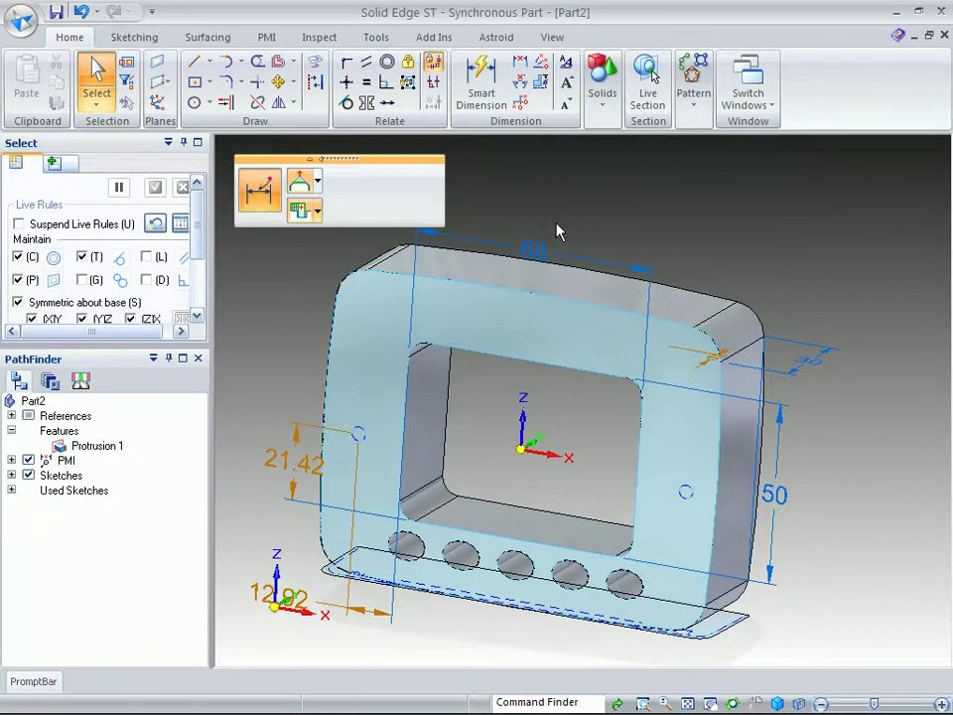
scroll(566, 232, up, 3)
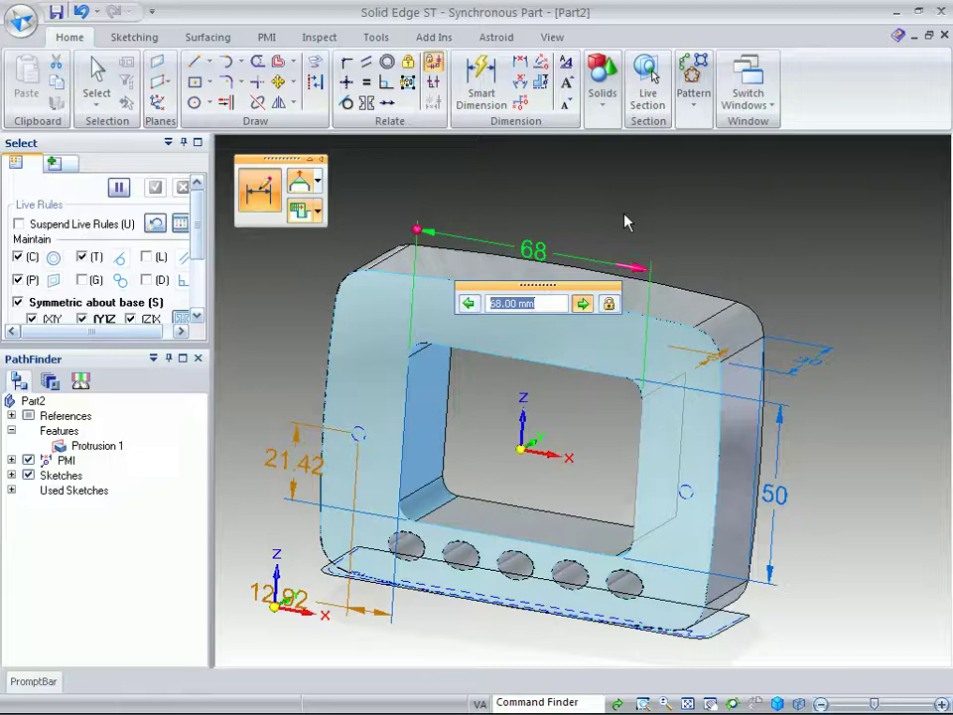
click(677, 229)
click(779, 495)
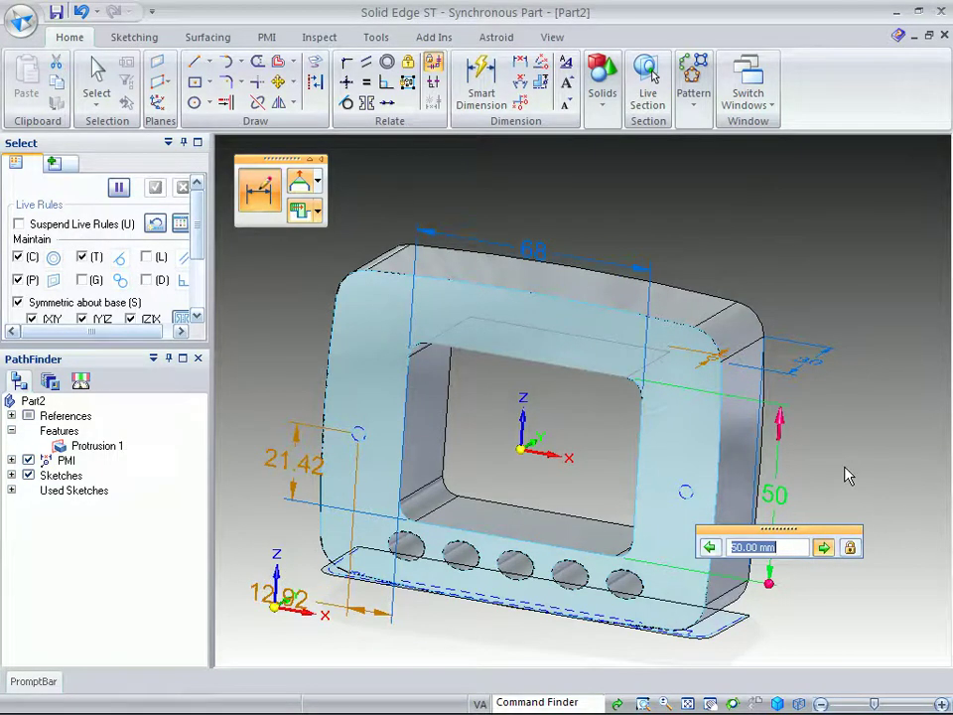
key(Escape)
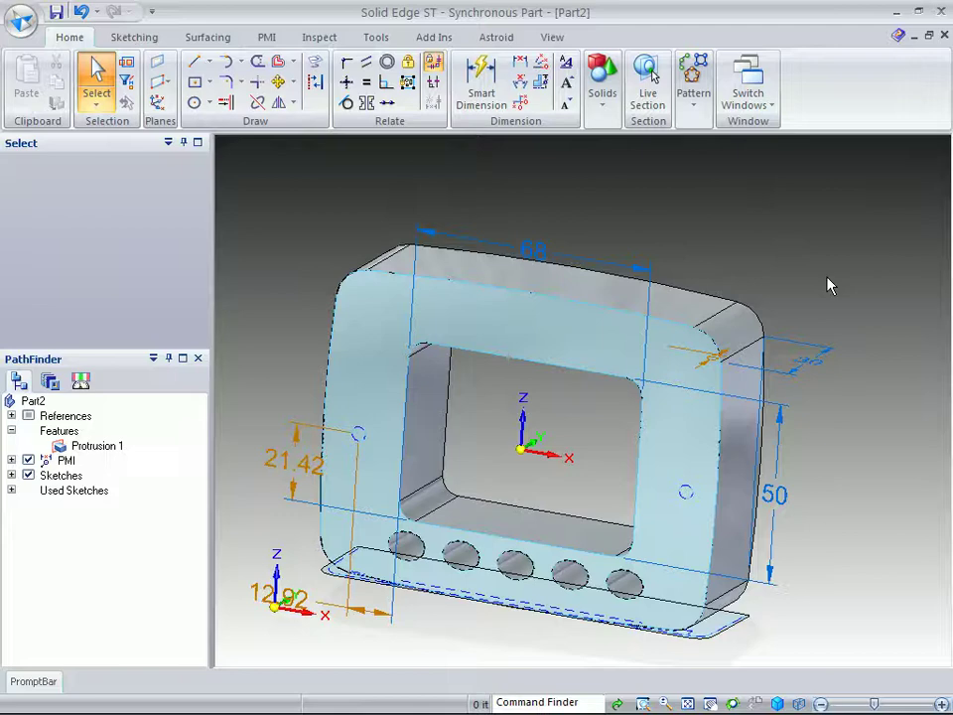
Round the outer edge chain of the housing's front face with a 5 mm radius.
key(ctrl+i)
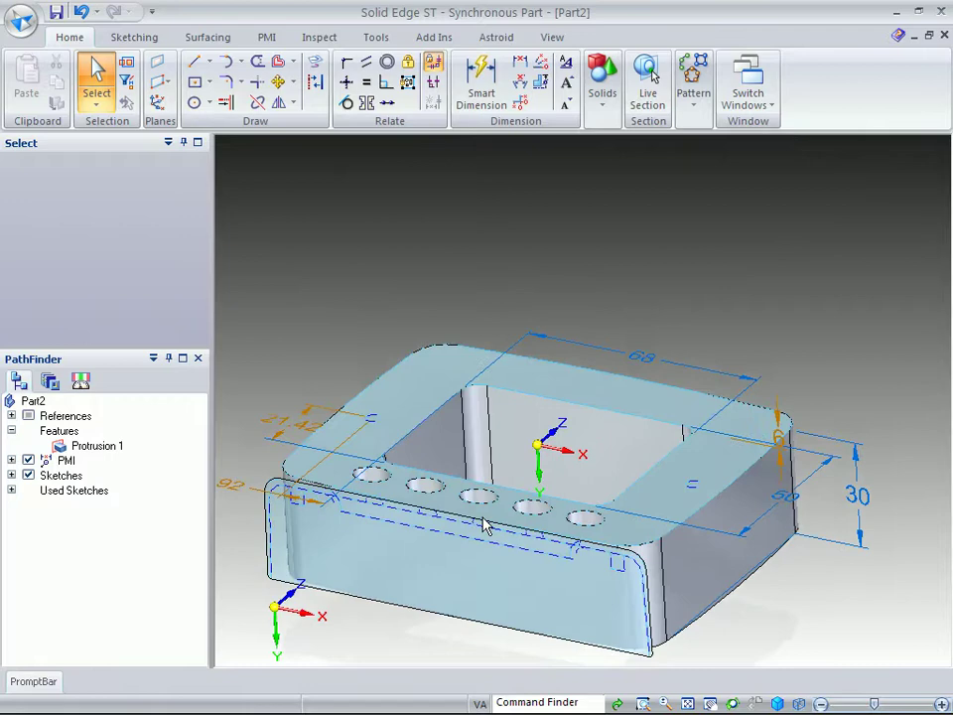
middle_drag(378, 474, 557, 584)
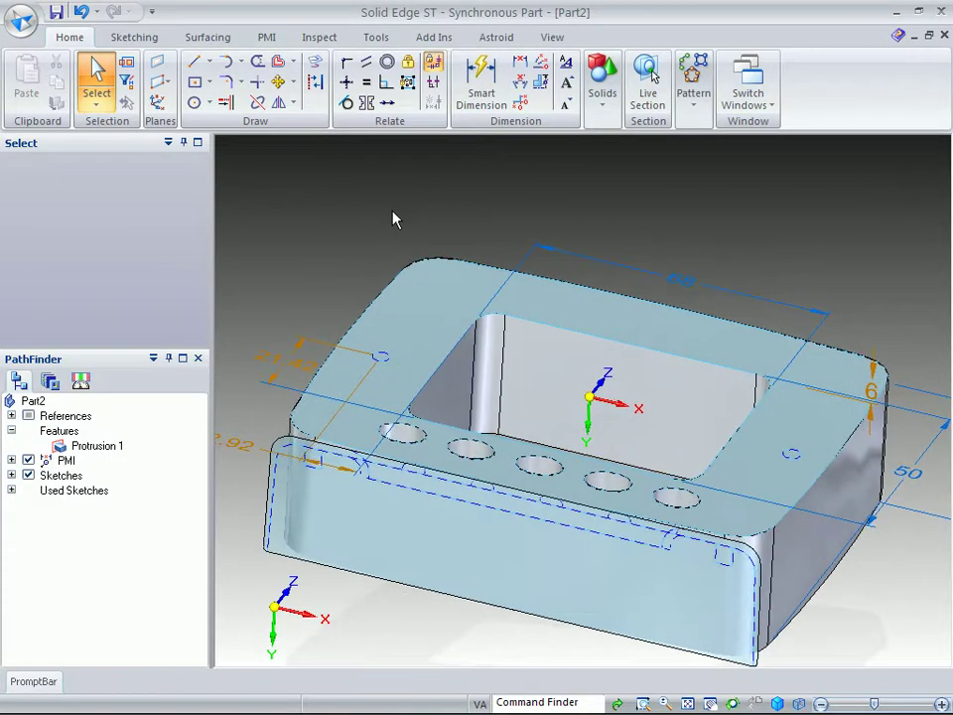
click(603, 110)
click(728, 161)
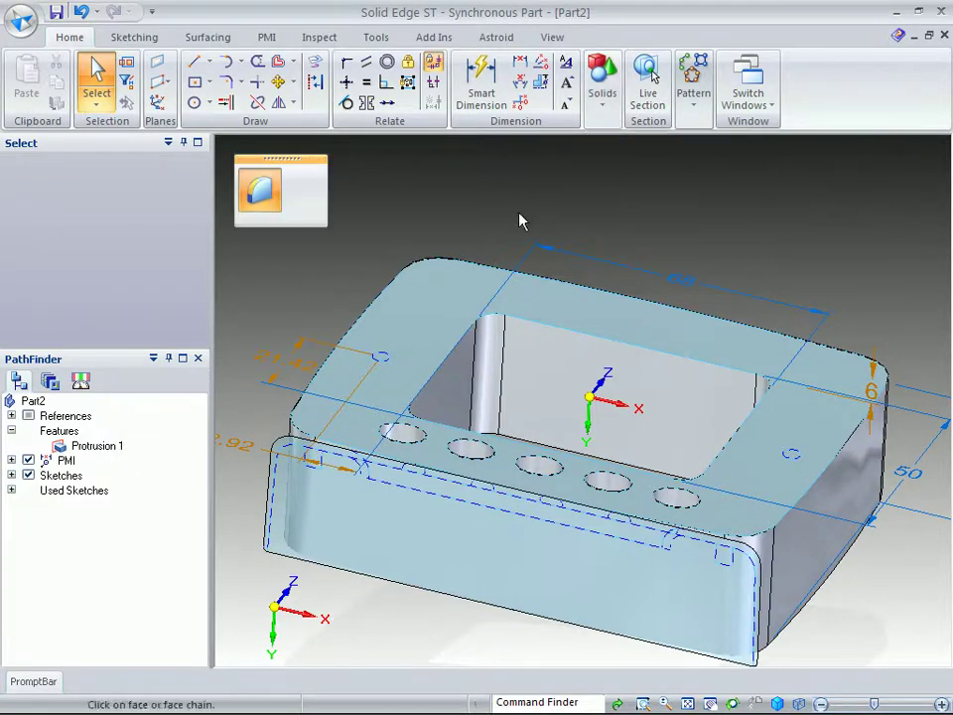
click(332, 321)
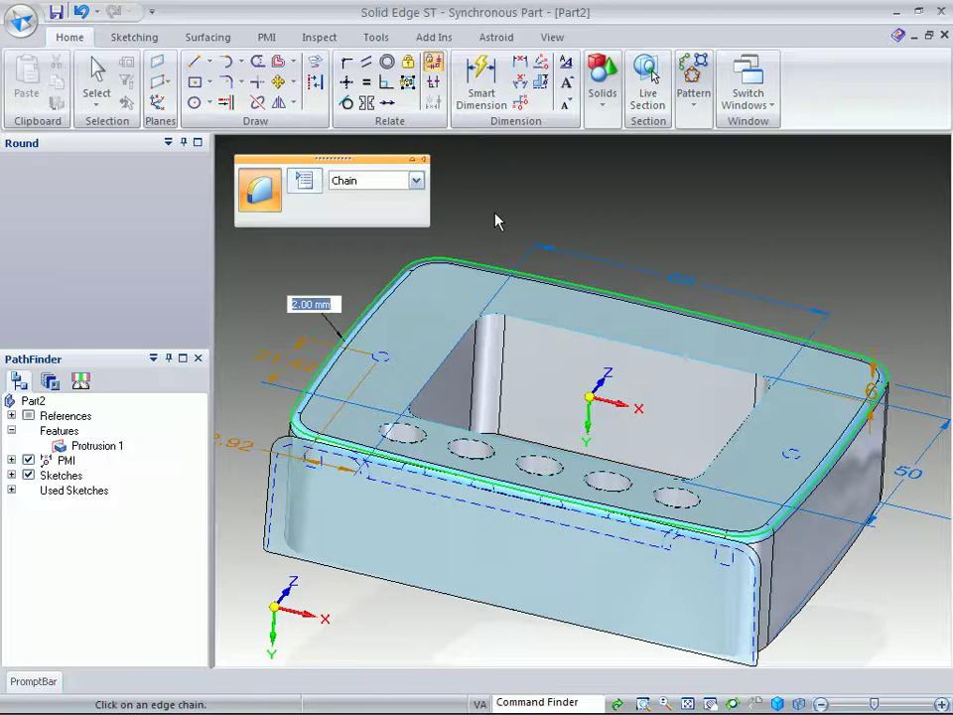
text(5)
key(Return)
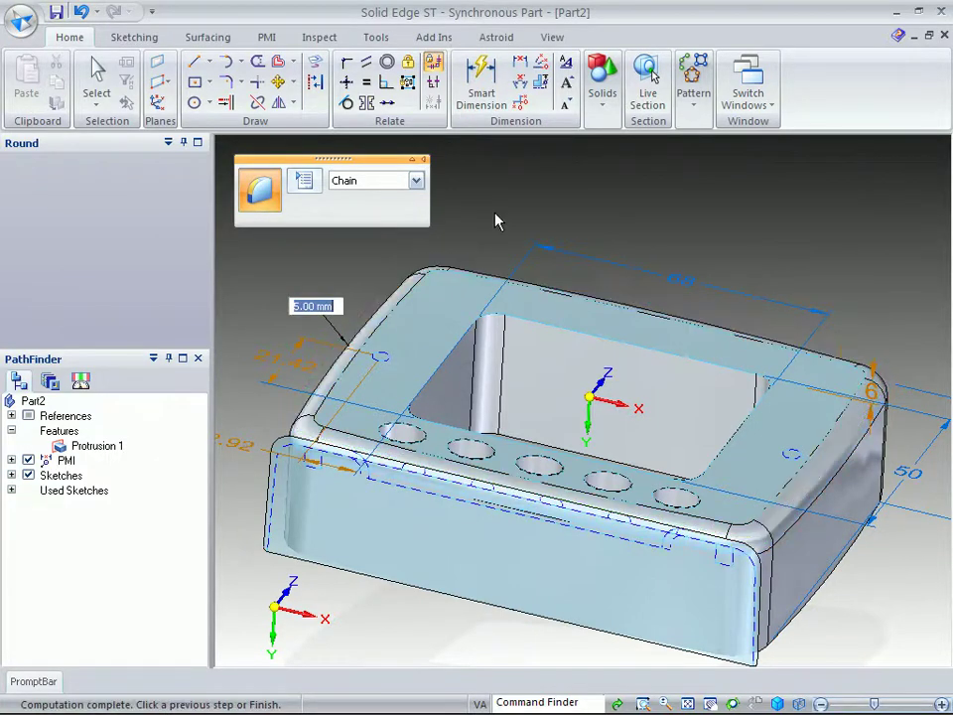
Round the front edge chain of the window opening with a 2 mm radius.
click(541, 335)
text(2)
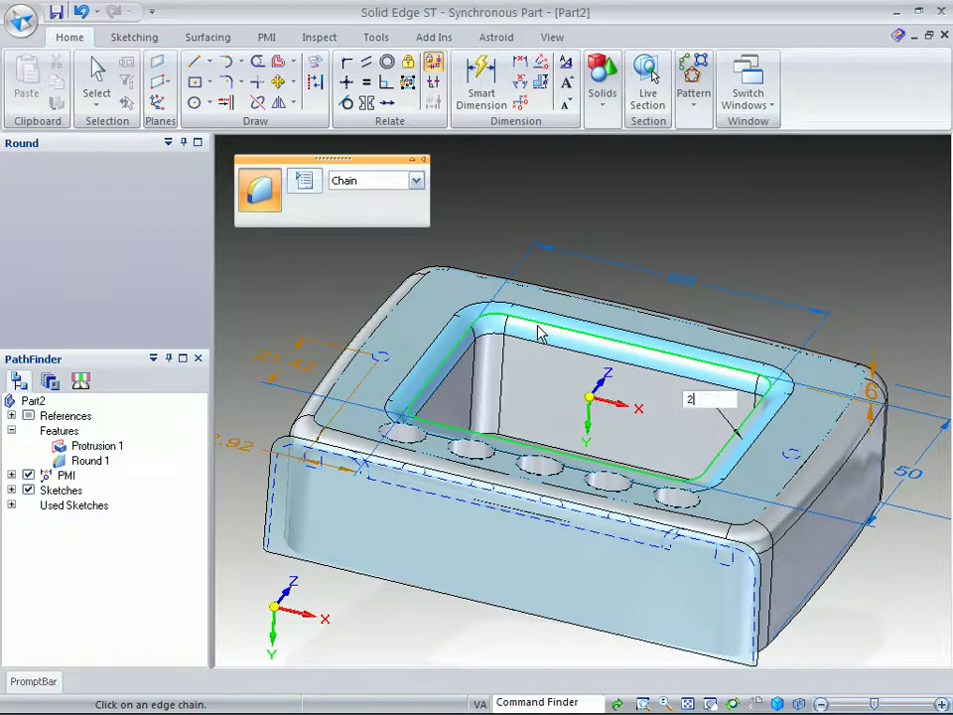
key(Return)
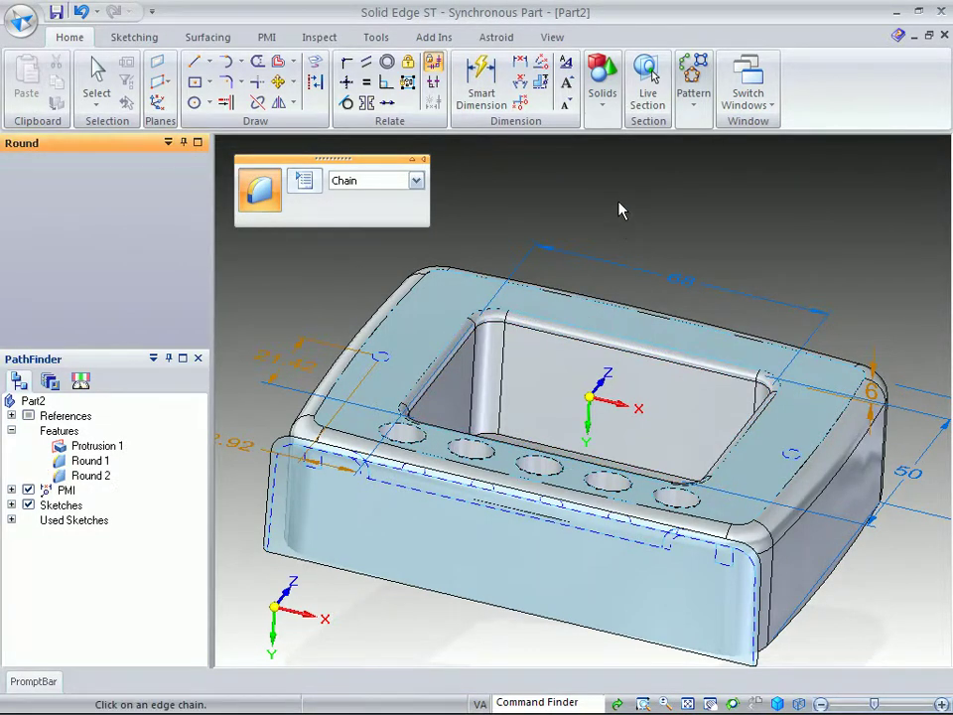
key(Escape)
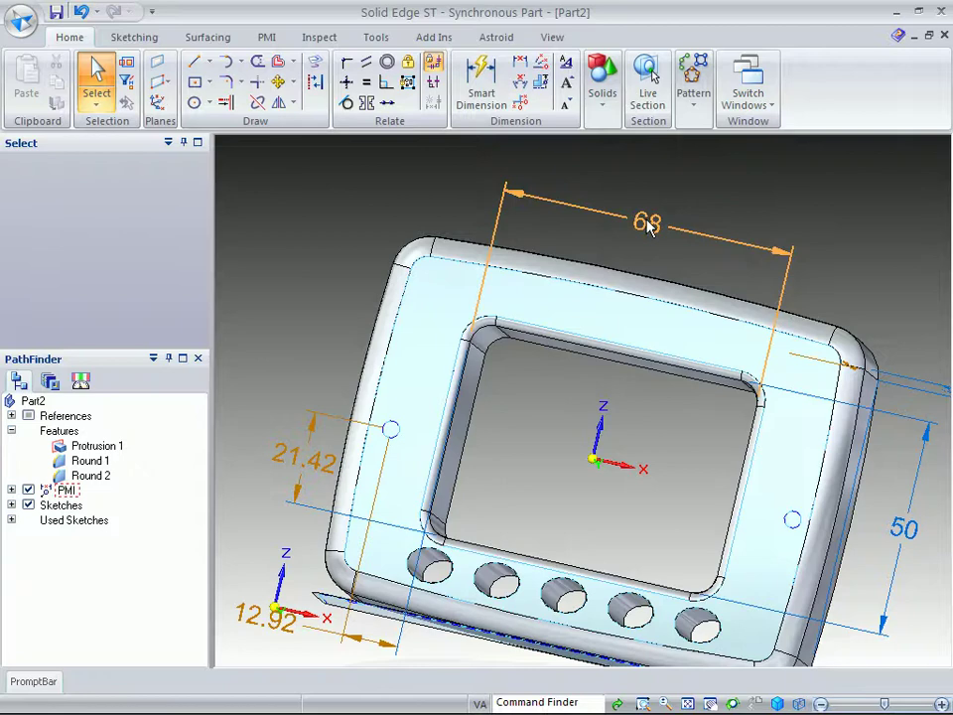
Try out different window widths by dynamically varying the 68 mm dimension on the body.
click(687, 250)
scroll(696, 246, up, 1)
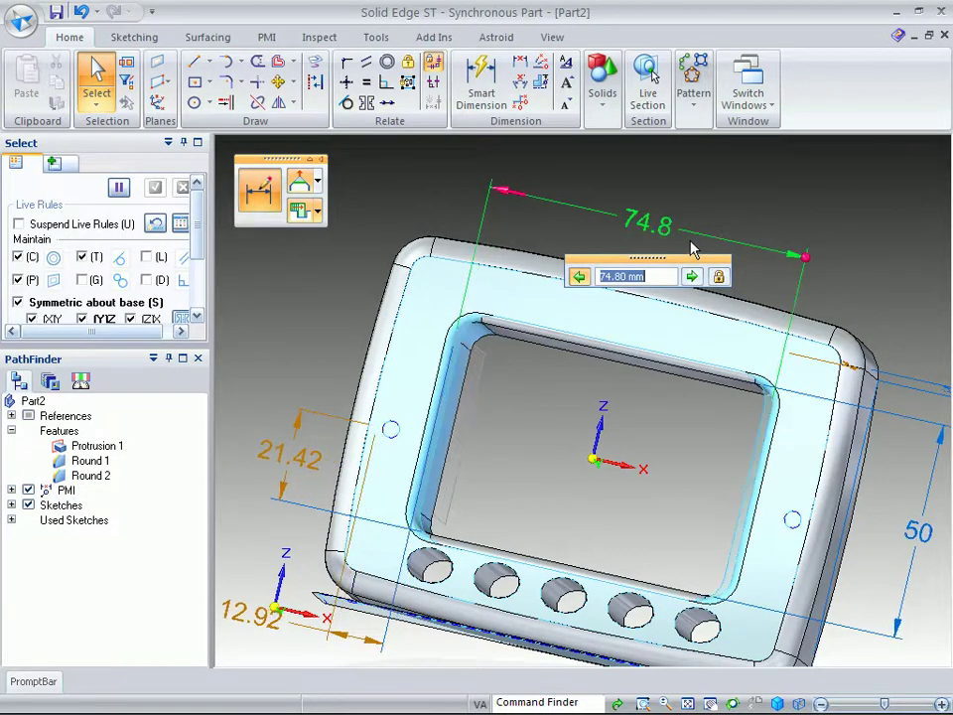
scroll(696, 245, up, 1)
scroll(698, 245, down, 1)
scroll(699, 245, down, 2)
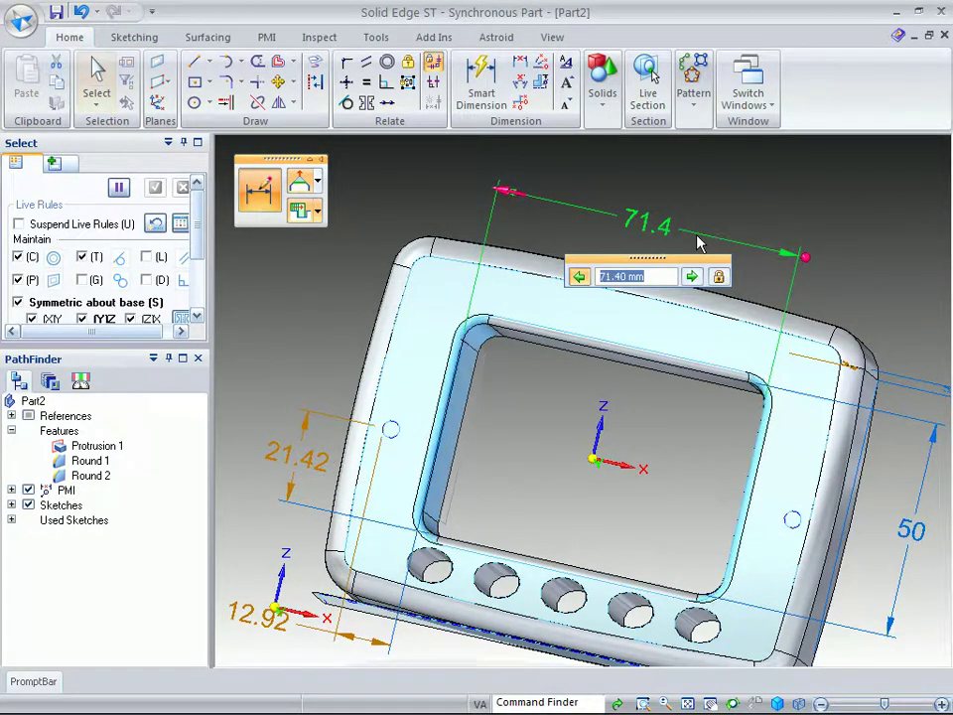
click(740, 179)
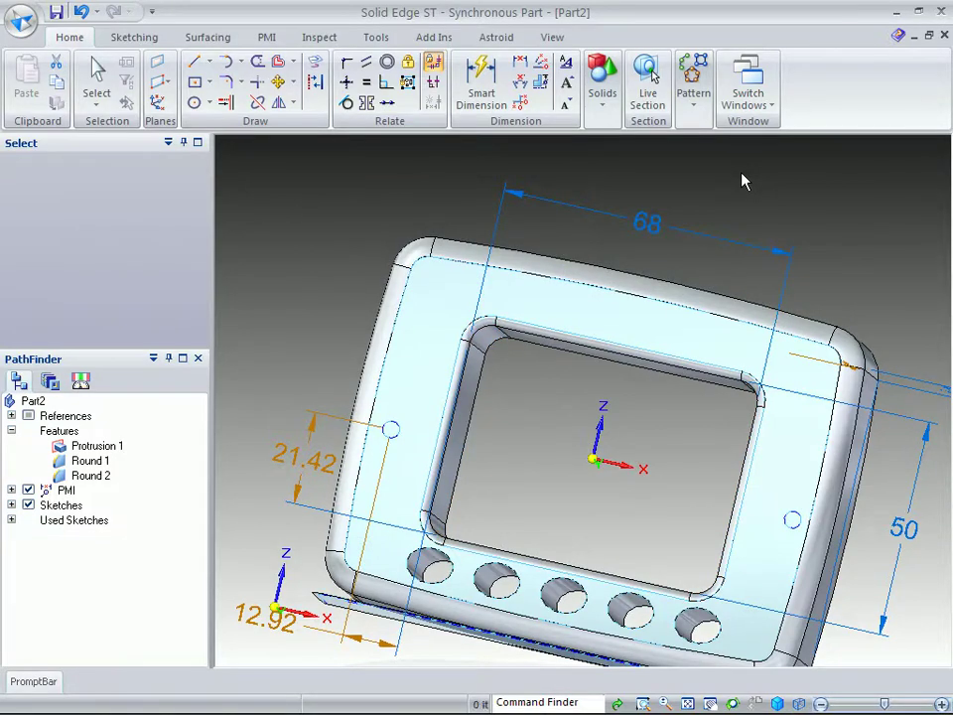
Detach the faces of all five button holes from the body.
key(ctrl+i)
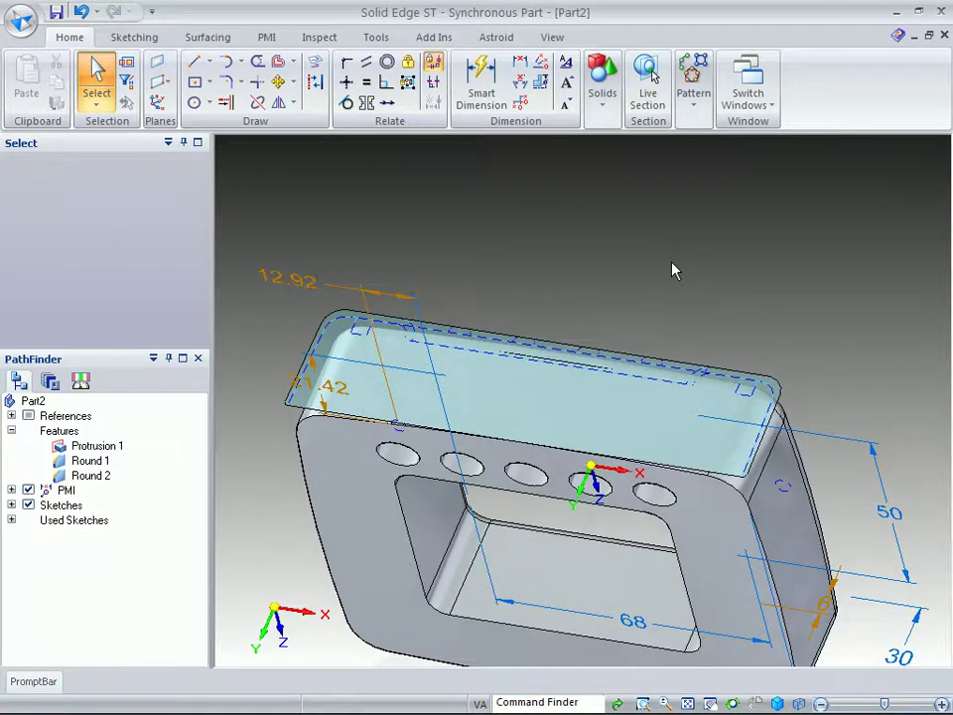
click(402, 464)
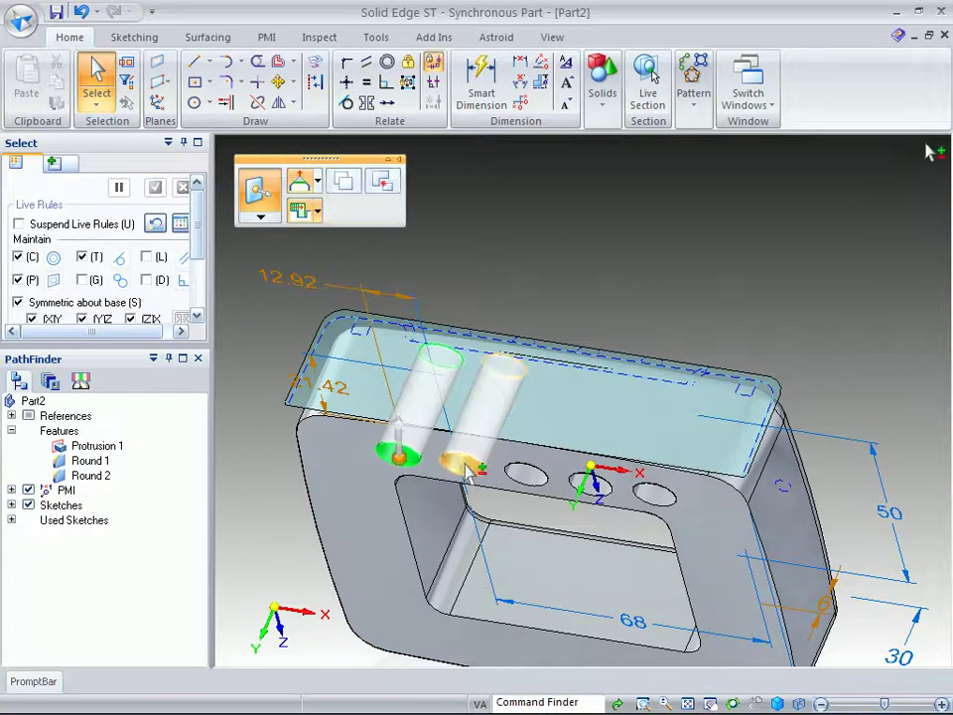
ctrl+click(466, 467)
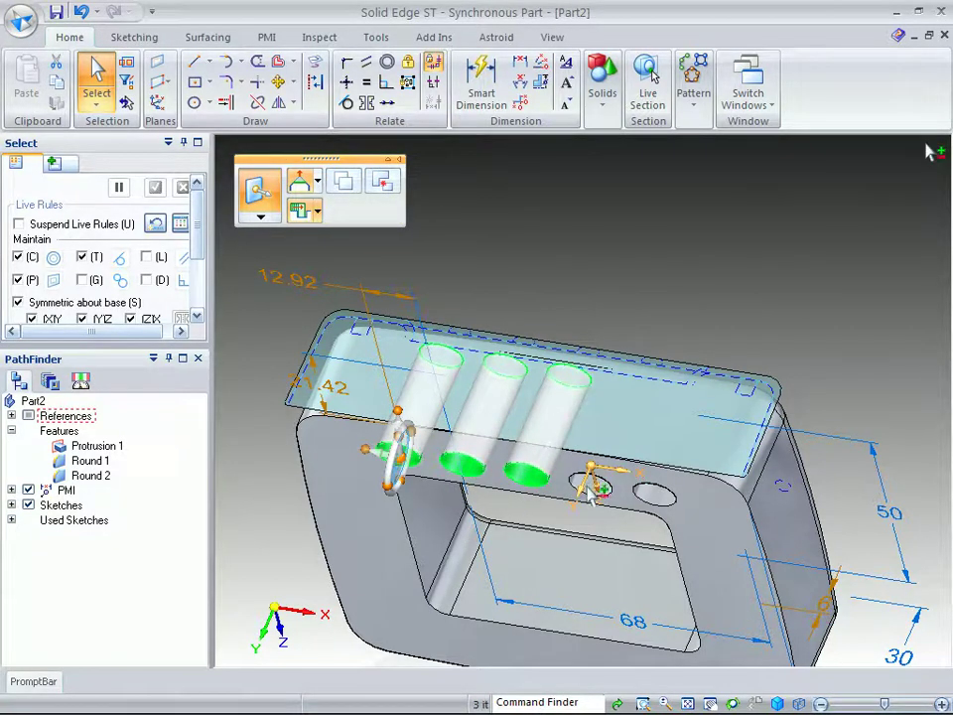
ctrl+click(663, 499)
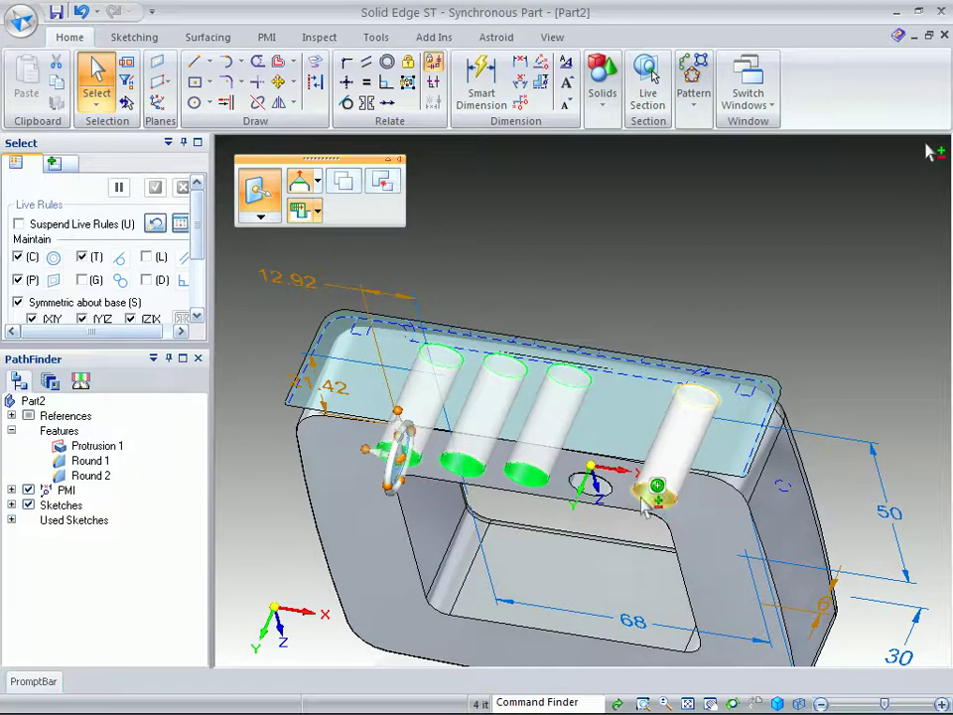
scroll(608, 509, up, 5)
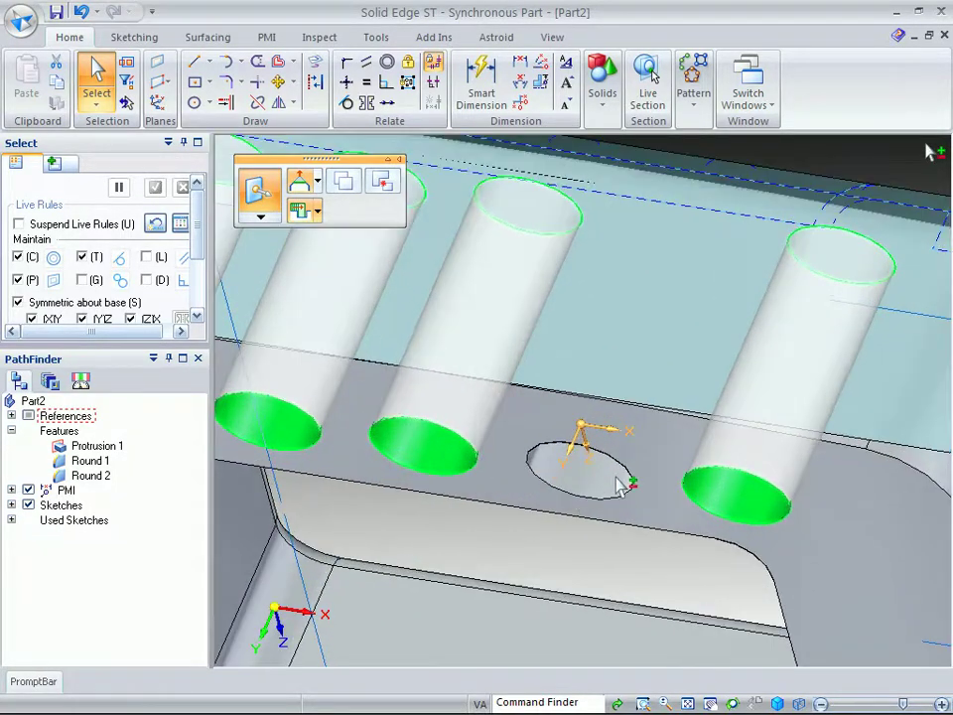
ctrl+click(616, 483)
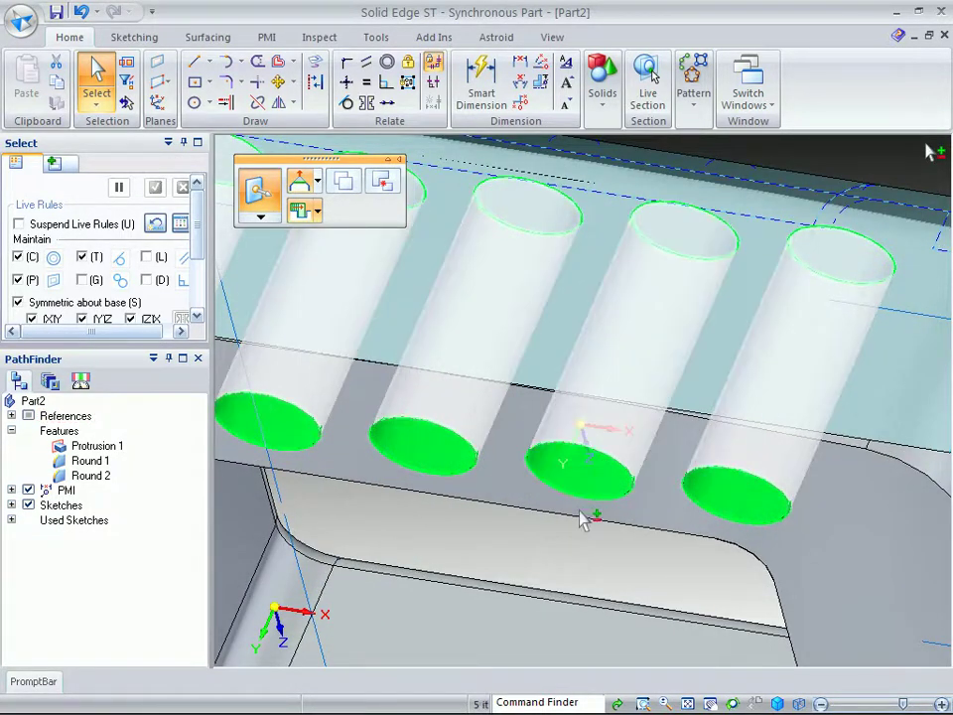
right_click(821, 149)
click(812, 283)
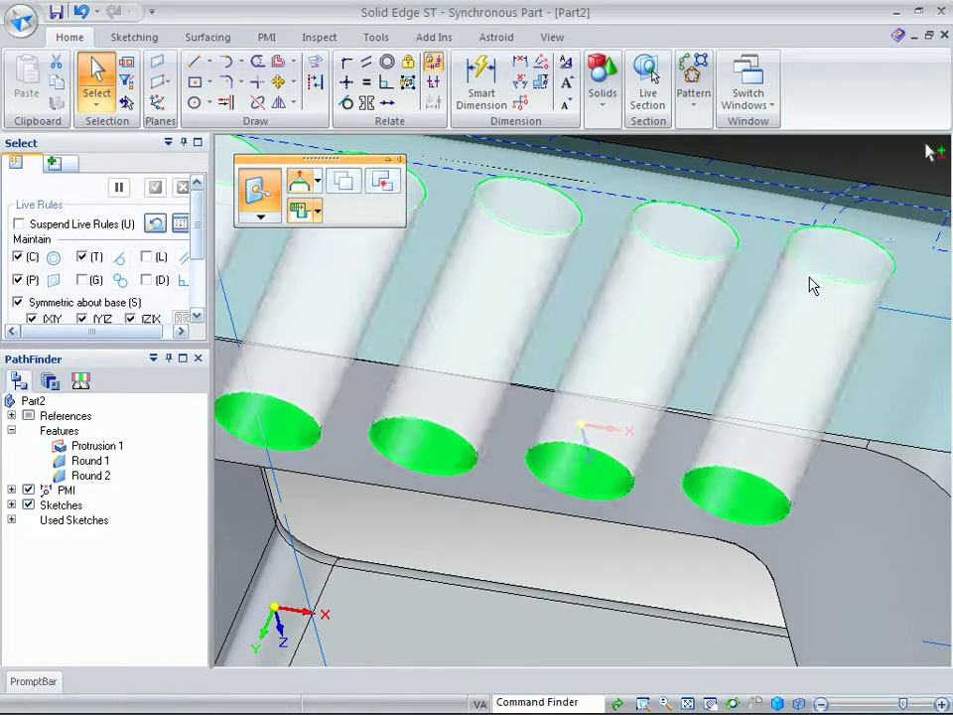
Hollow out the housing with Thin Wall, leaving its back face open.
scroll(684, 260, down, 4)
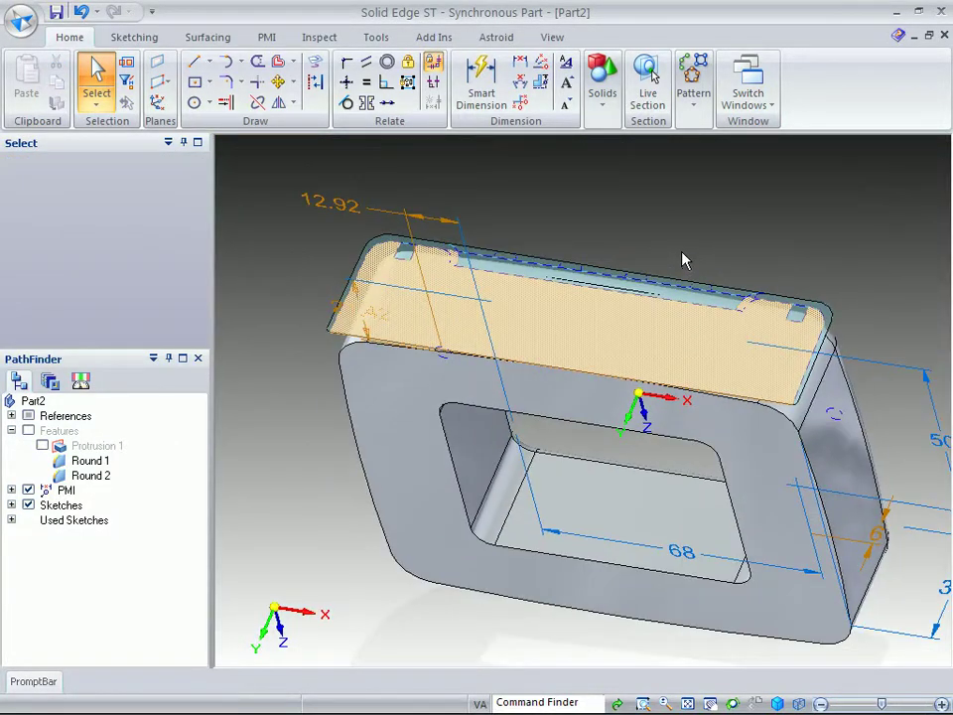
scroll(683, 260, down, 2)
middle_drag(683, 260, 611, 221)
scroll(664, 323, up, 1)
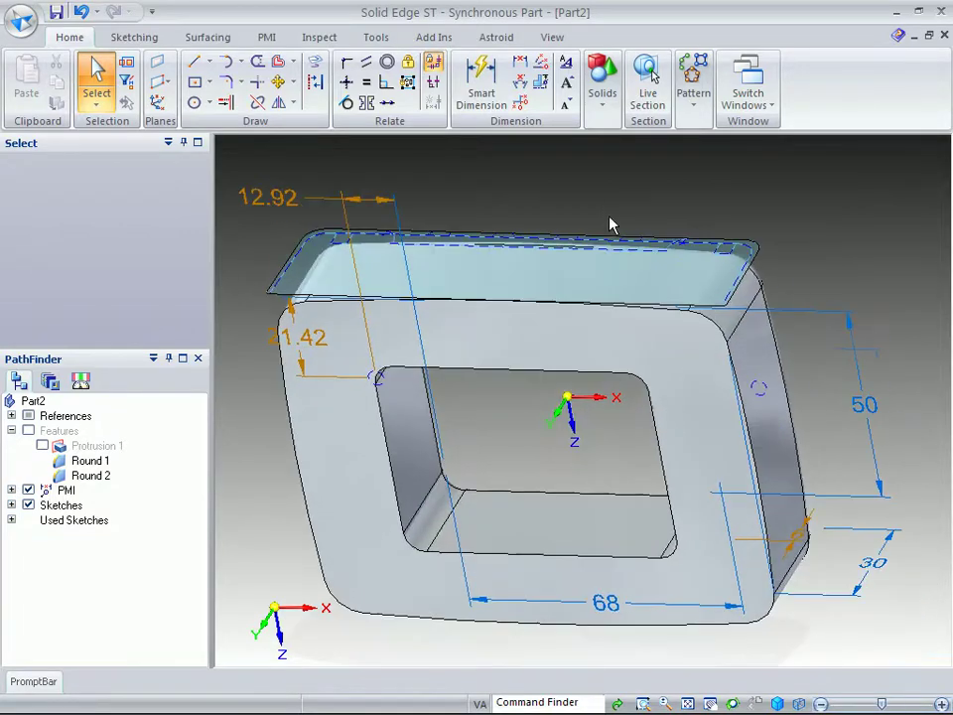
click(599, 99)
click(641, 140)
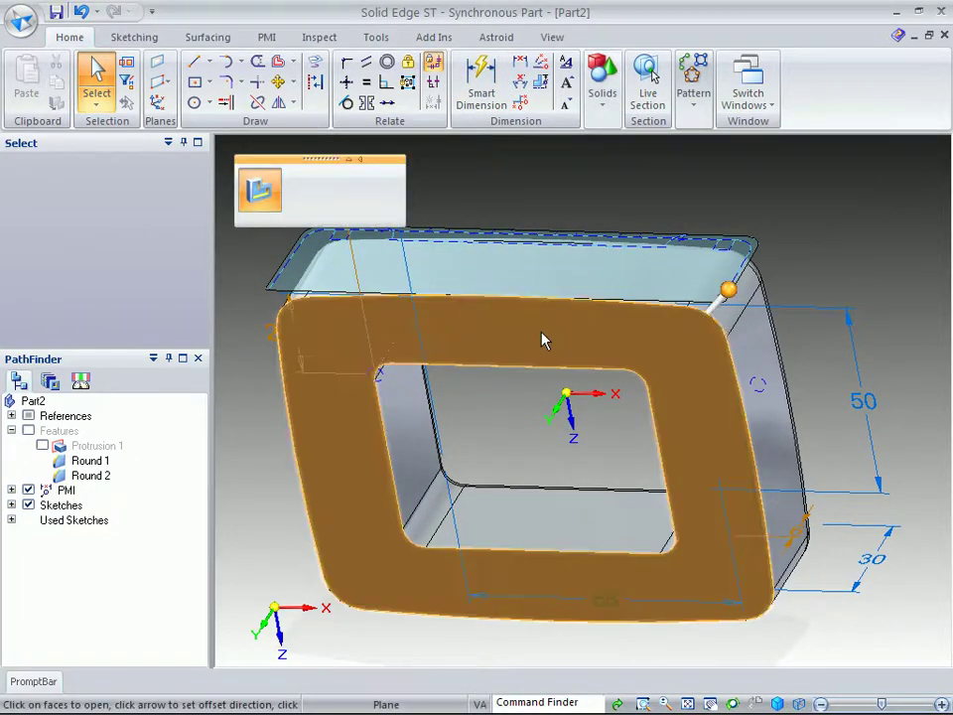
click(544, 341)
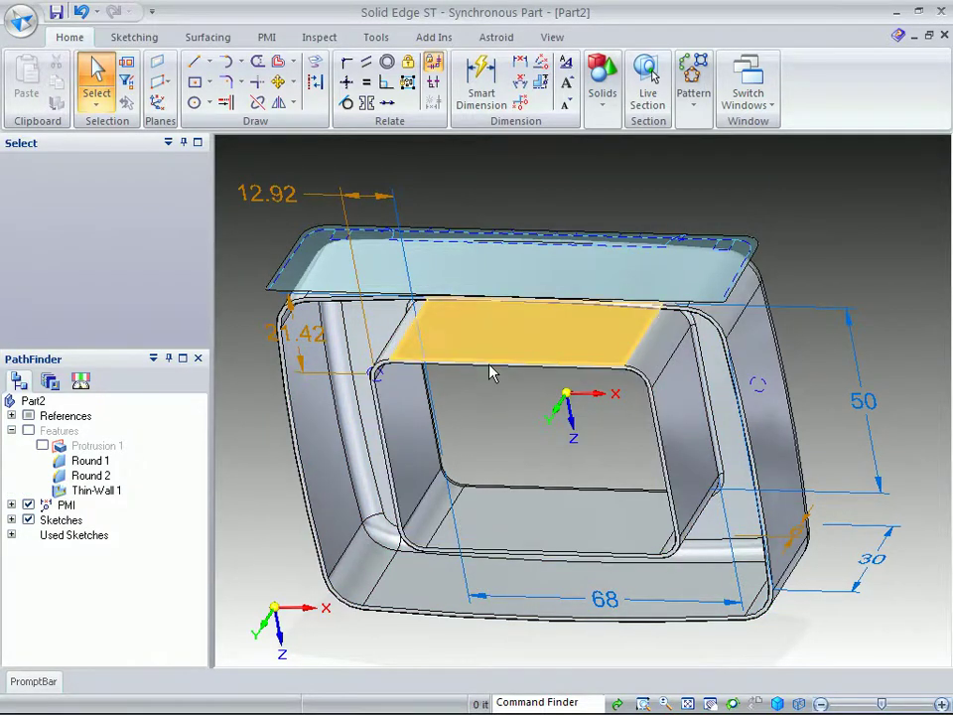
Move the back rim face of the window's inner wall to the end point of the inner arc in the lower sketch.
click(489, 374)
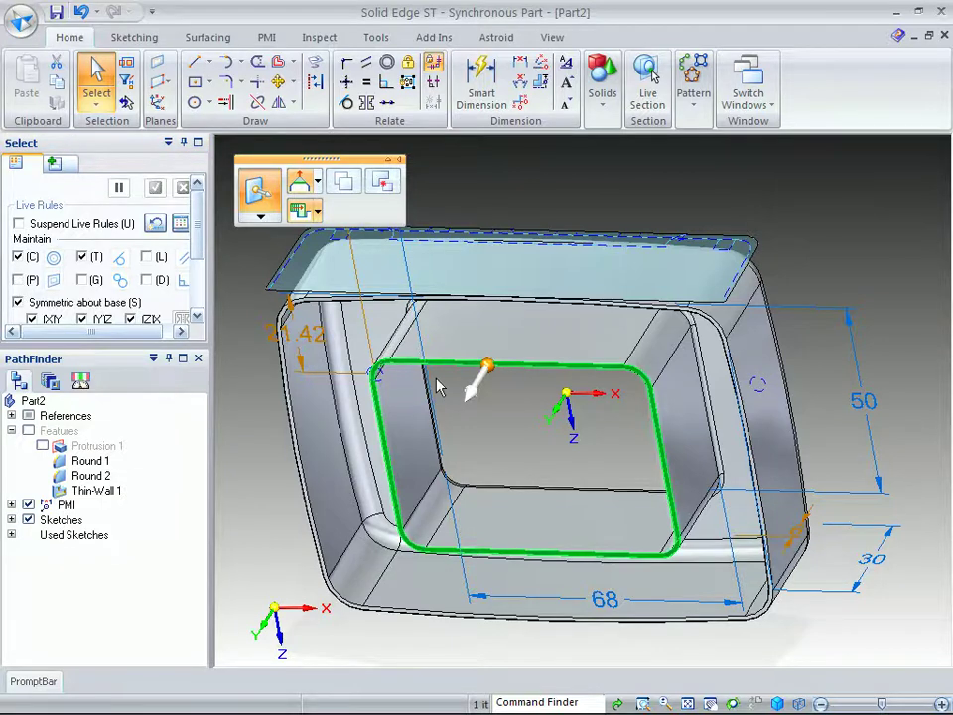
click(487, 371)
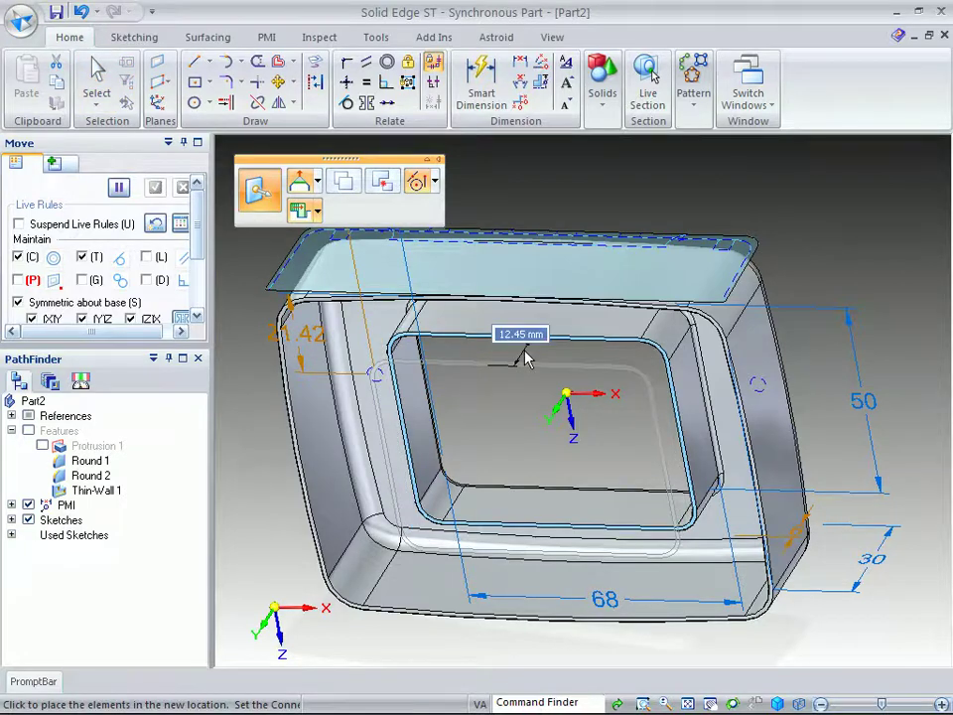
scroll(527, 363, up, 3)
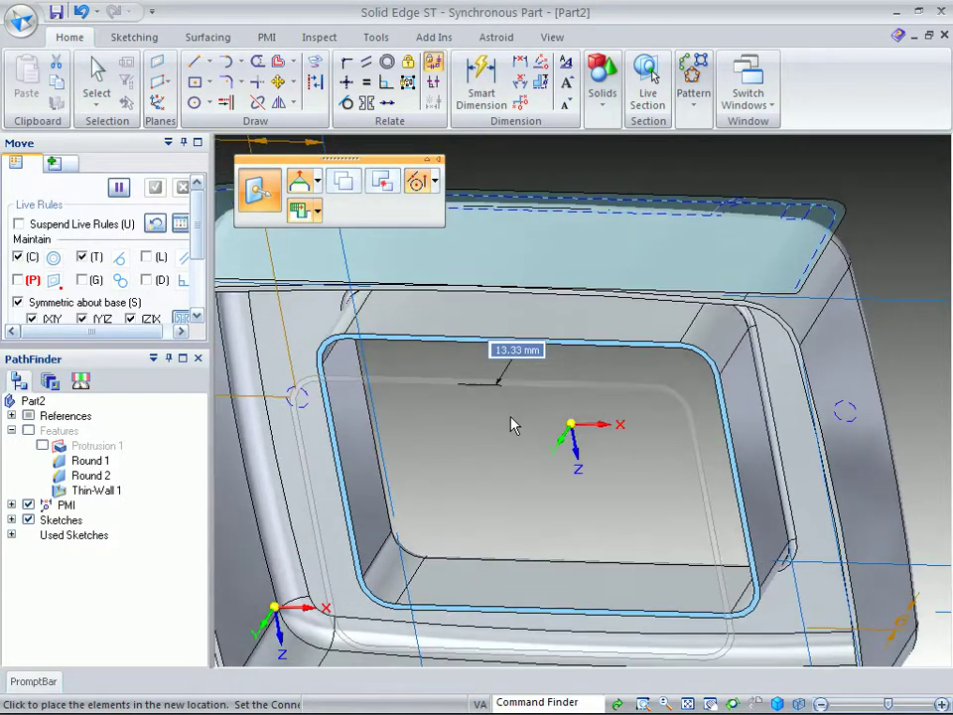
middle_drag(511, 416, 490, 464)
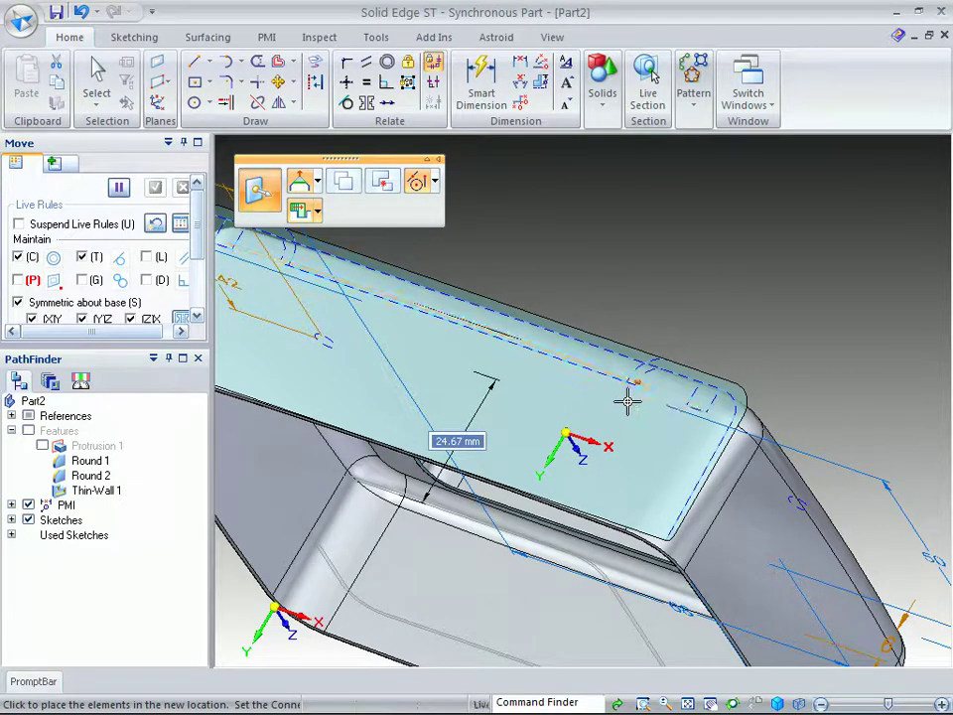
scroll(626, 403, up, 5)
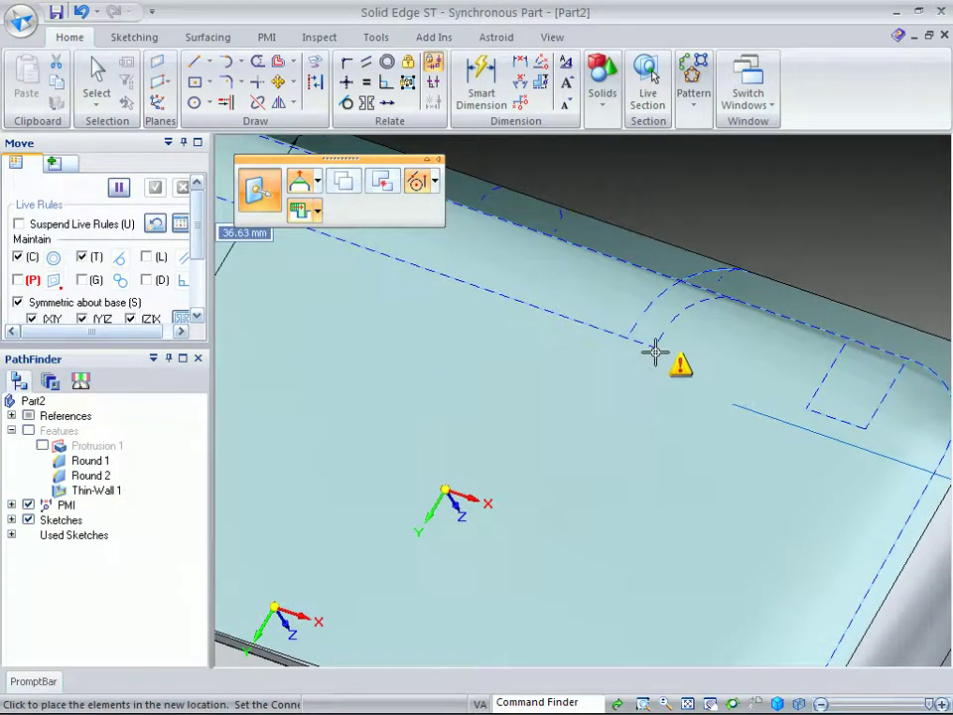
click(653, 355)
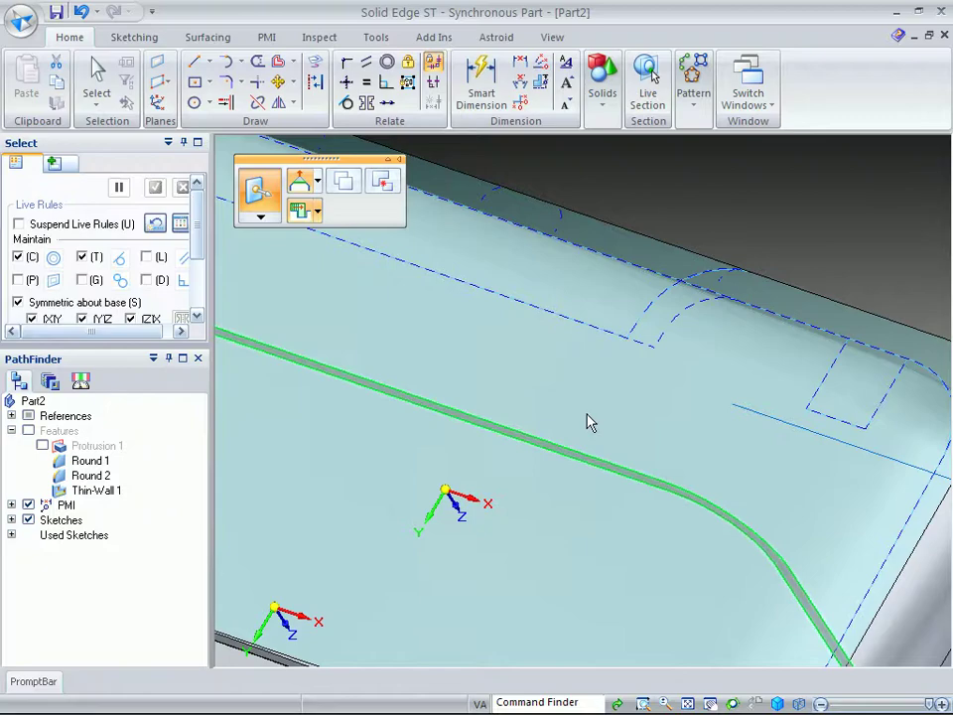
Examine the shortened window wall and the 6 mm depth dimension from the front of the housing.
middle_drag(590, 421, 755, 477)
scroll(590, 261, down, 5)
scroll(770, 481, up, 6)
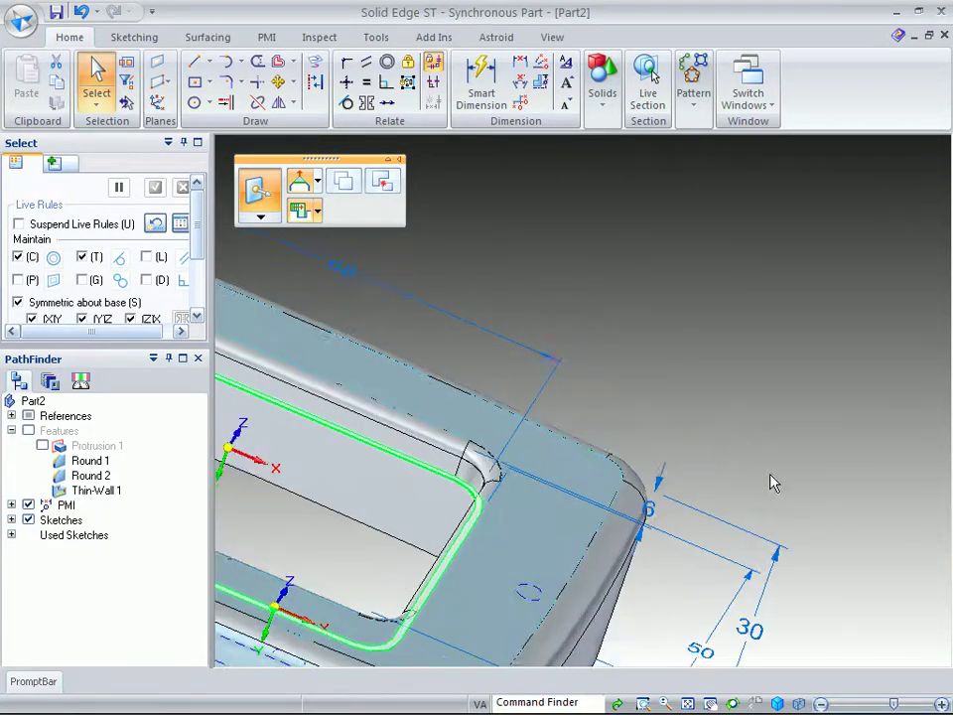
middle_drag(831, 424, 825, 409)
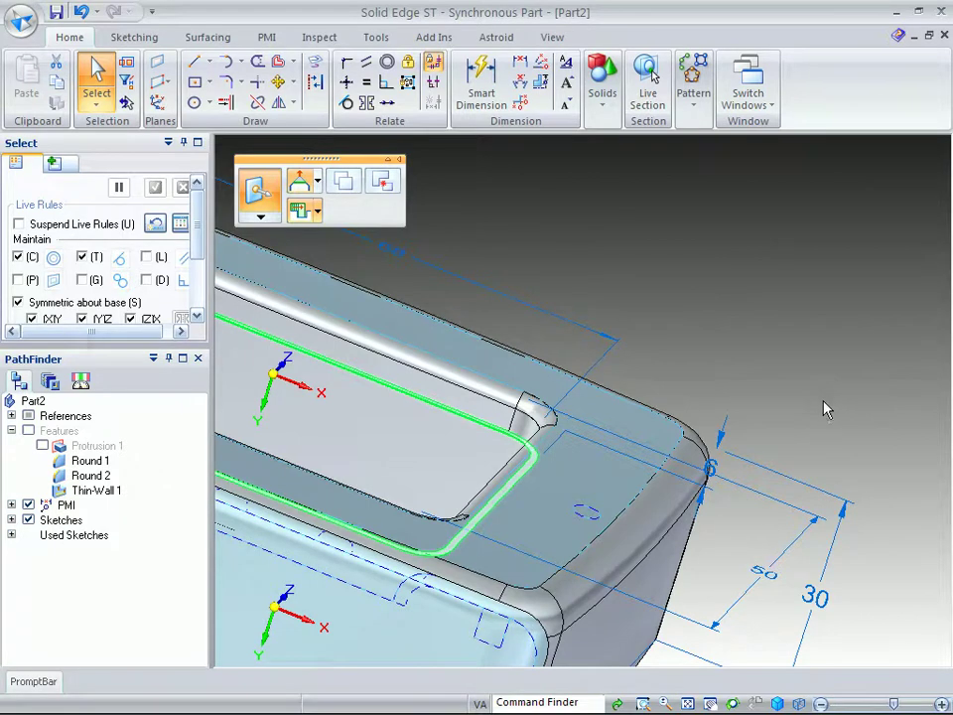
click(705, 476)
click(709, 489)
scroll(788, 399, down, 5)
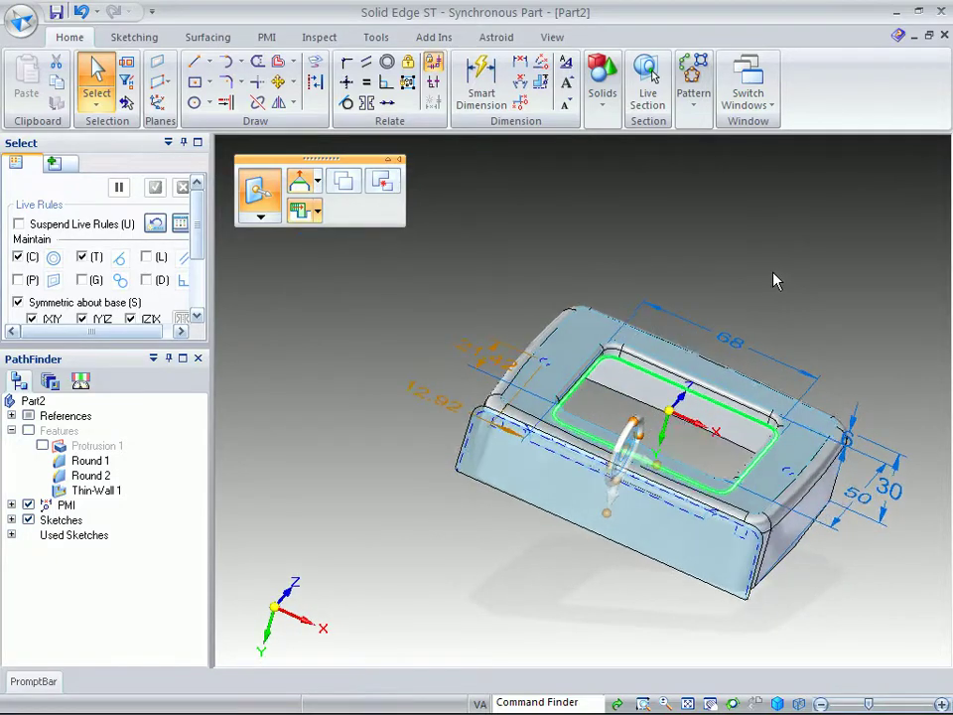
Select both small circle regions on either side of the window for an extrusion.
middle_drag(777, 281, 702, 388)
scroll(702, 427, up, 5)
shift+middle_drag(688, 449, 695, 236)
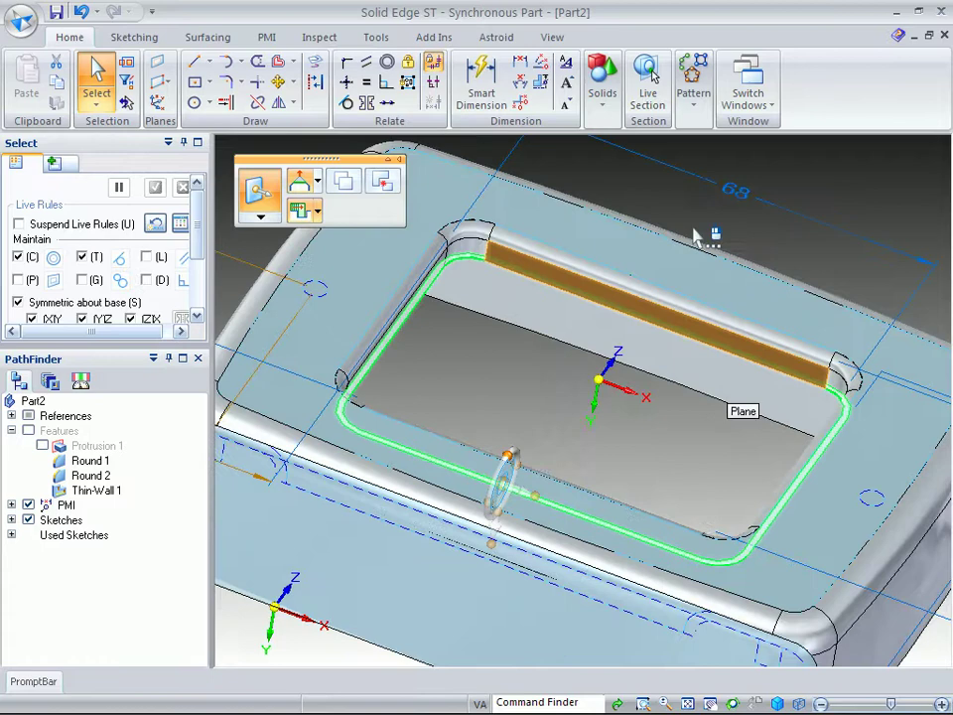
right_click(320, 290)
click(397, 307)
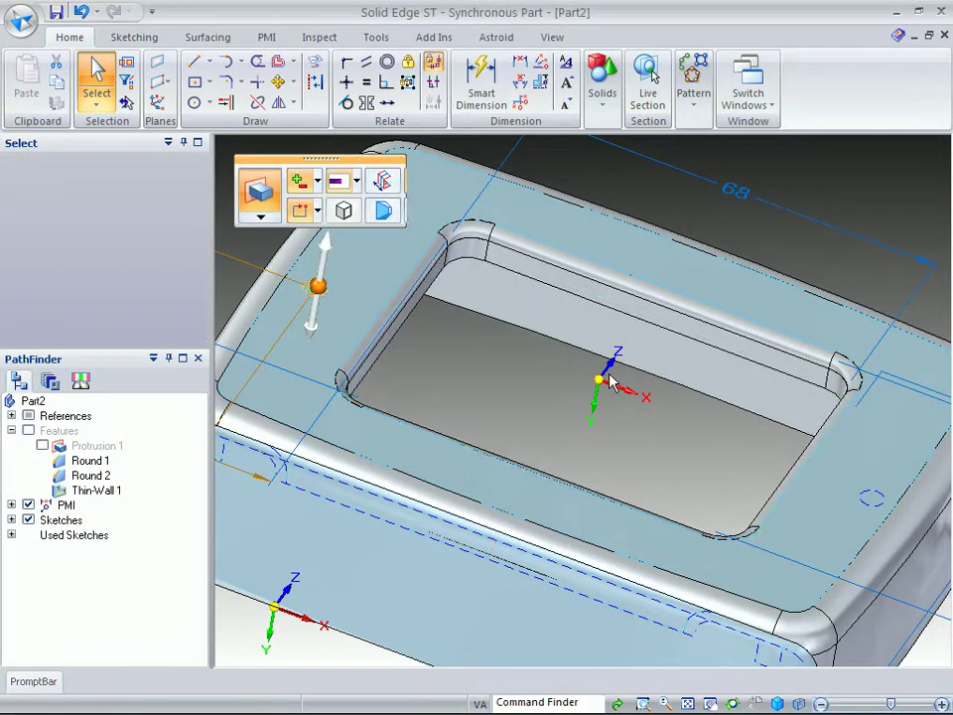
right_click(879, 505)
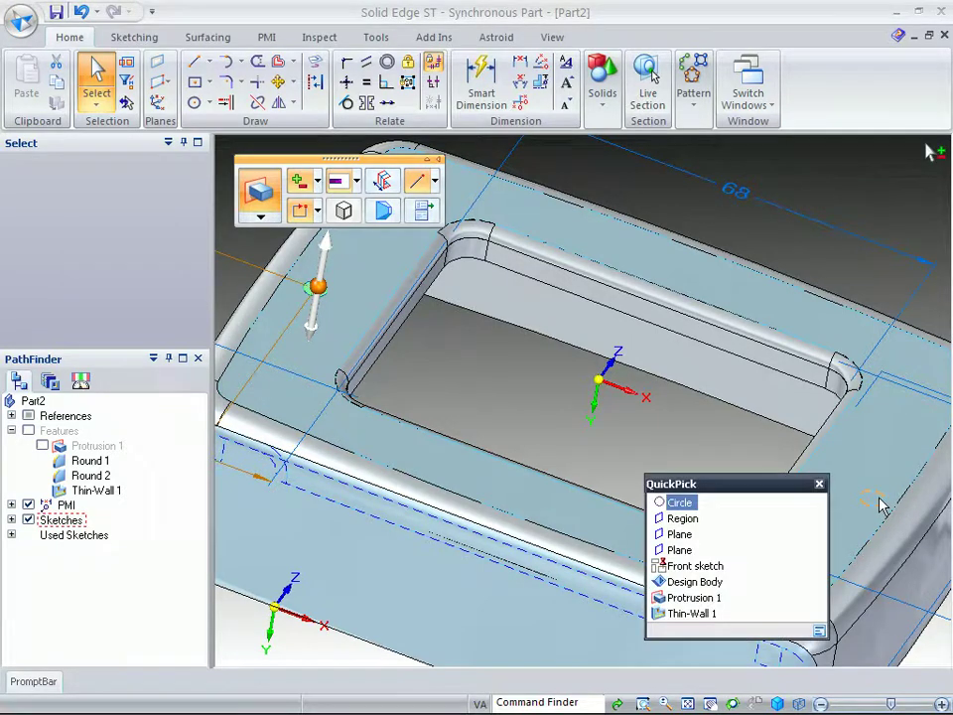
click(685, 518)
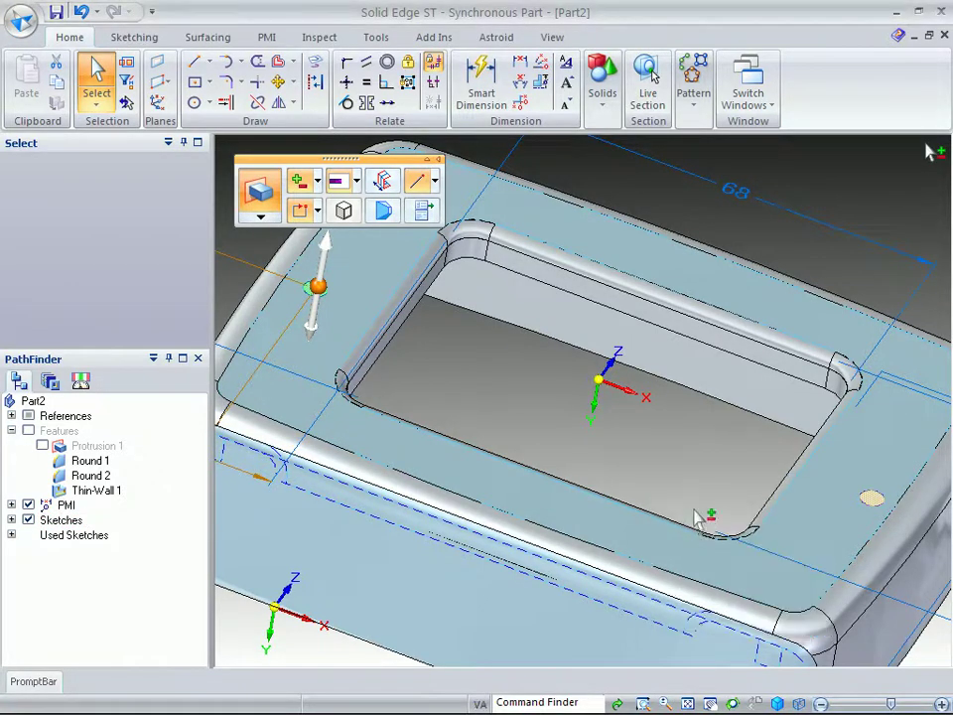
Extrude both circles as added material, ending at the small post's depth point in the side-view sketch.
click(317, 317)
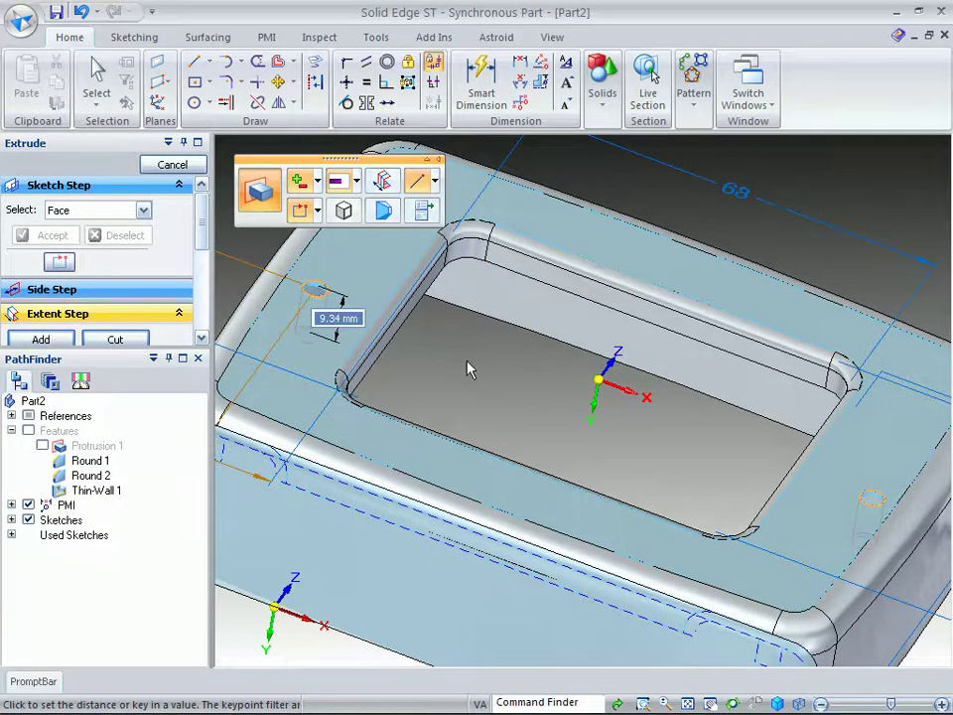
click(318, 181)
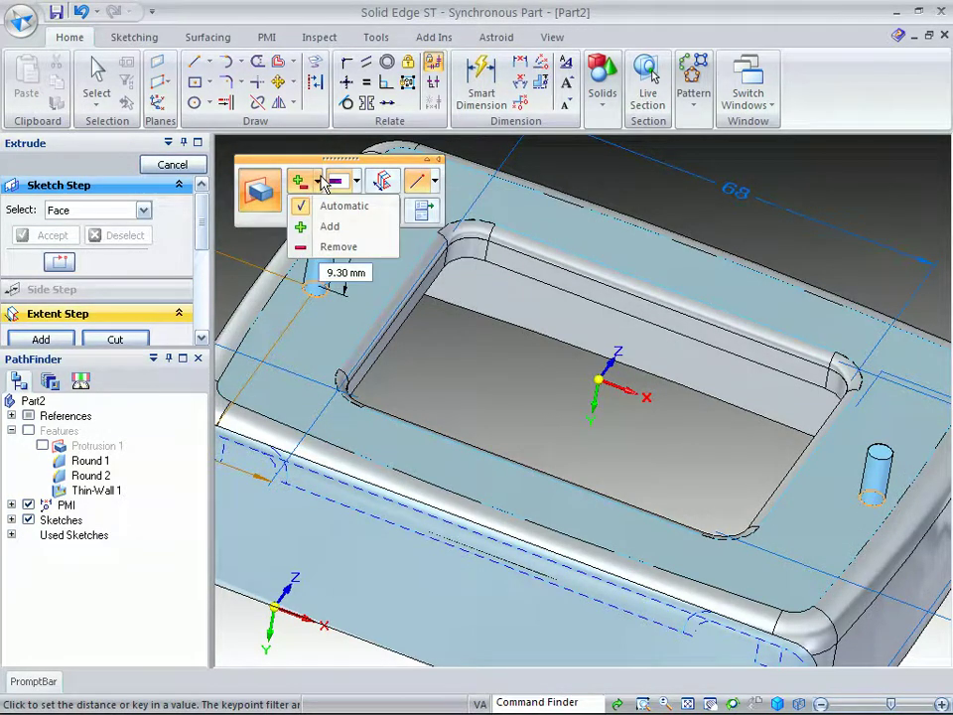
click(312, 229)
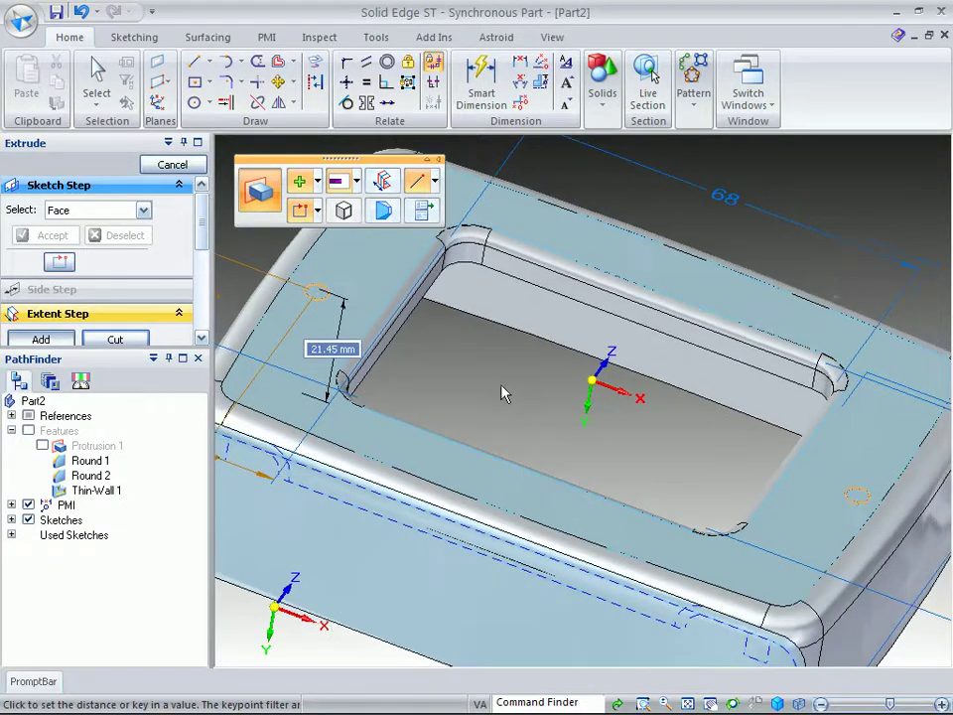
shift+middle_drag(502, 392, 624, 408)
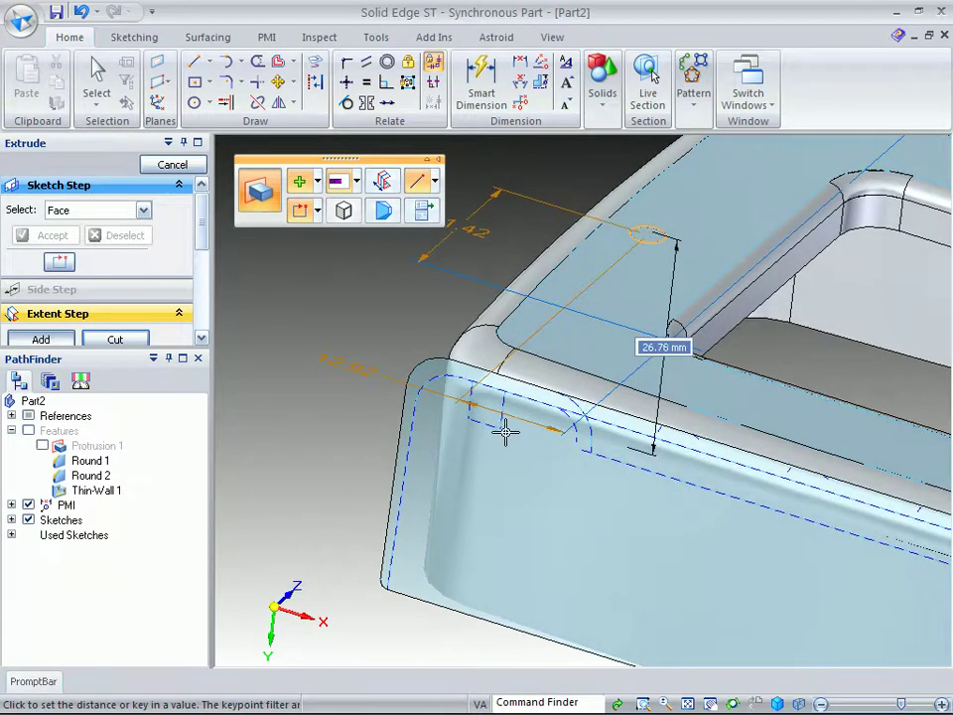
click(449, 499)
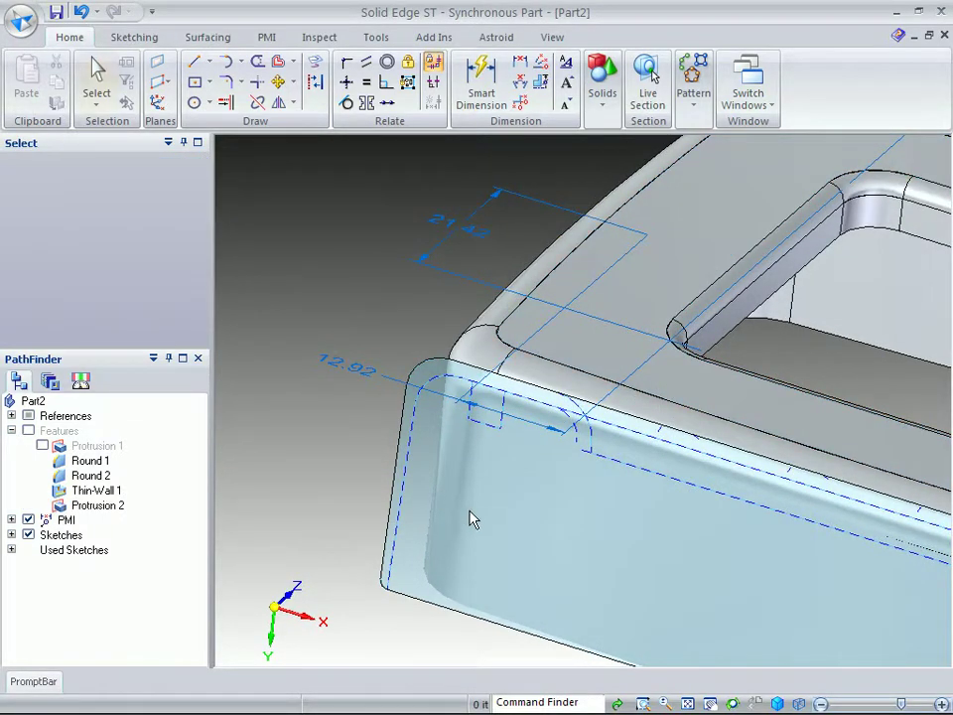
Hide all sketches and check the two new posts on the inside of the housing.
click(27, 535)
scroll(338, 487, down, 3)
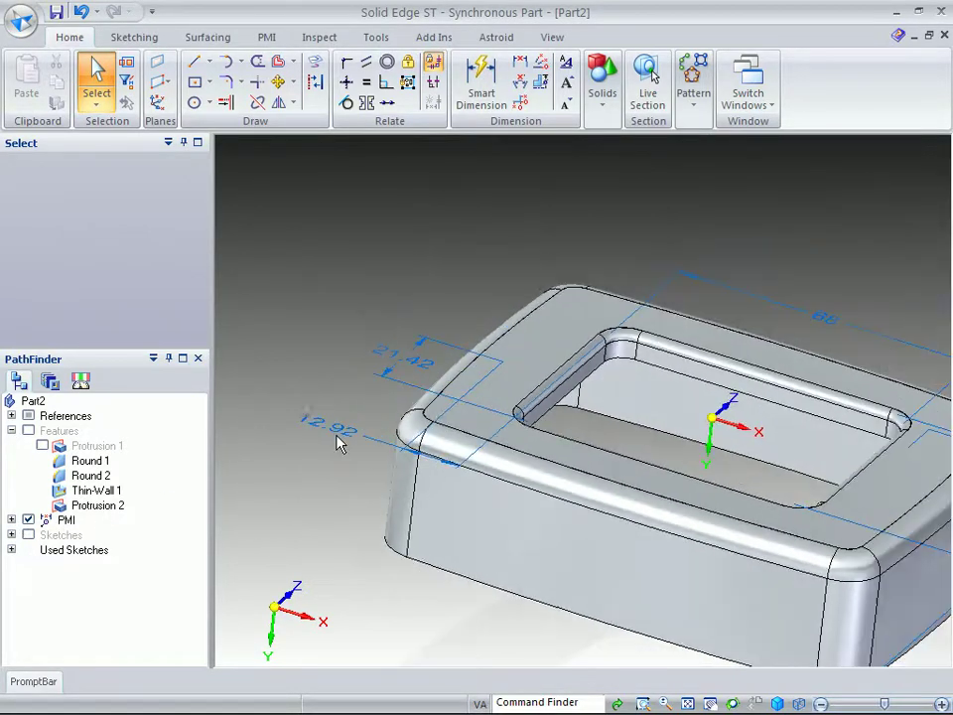
middle_drag(339, 415, 361, 261)
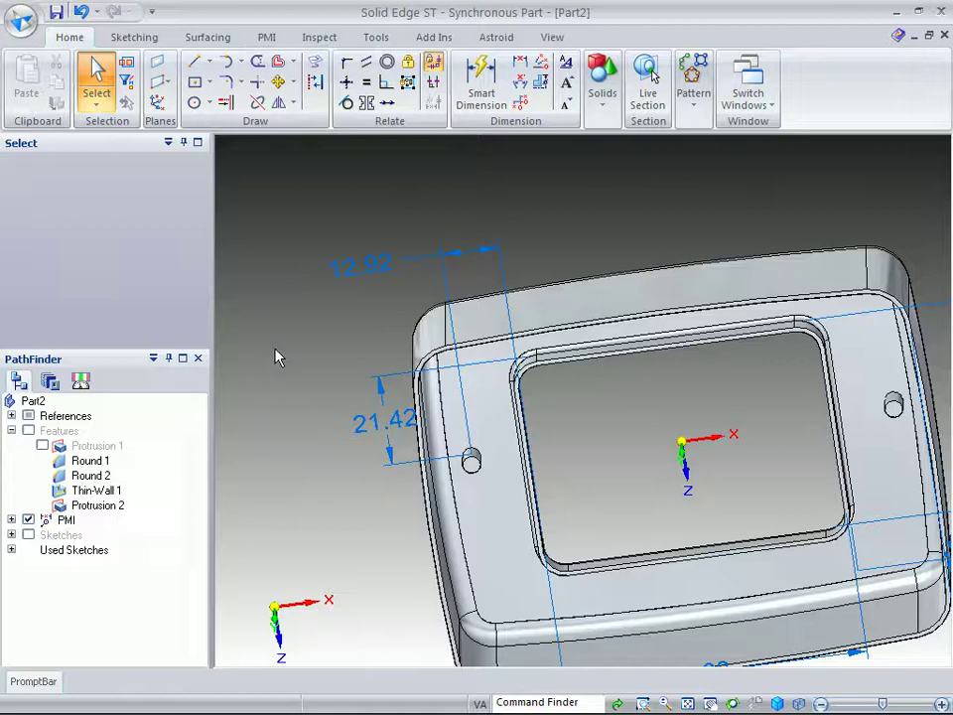
scroll(290, 345, down, 3)
middle_drag(273, 343, 261, 430)
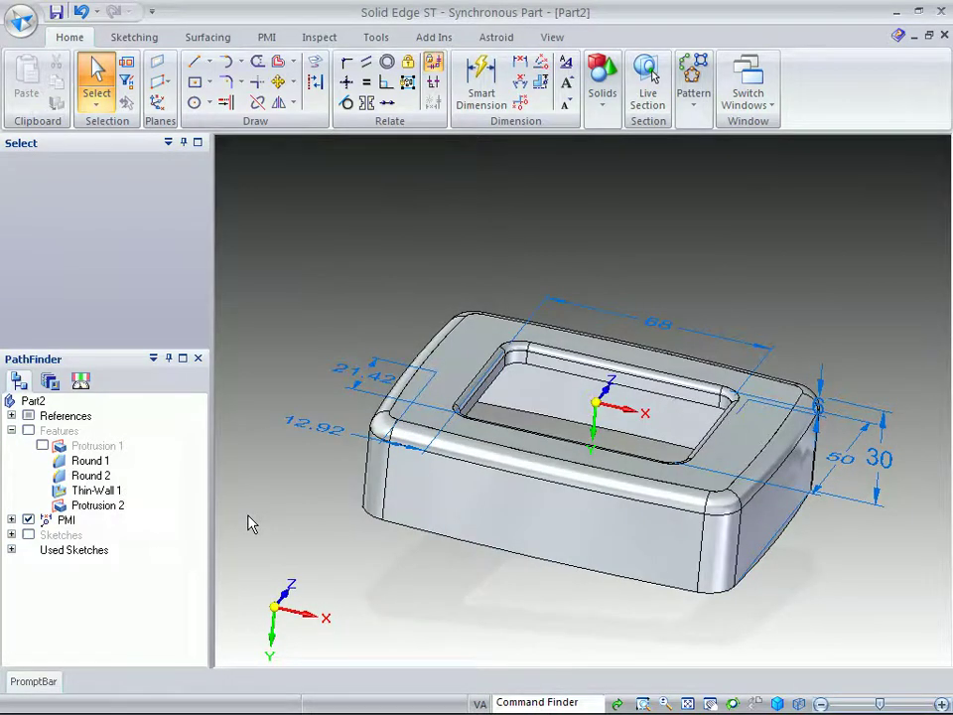
Attach the detached Protrusion 1 feature back onto the housing body.
click(97, 446)
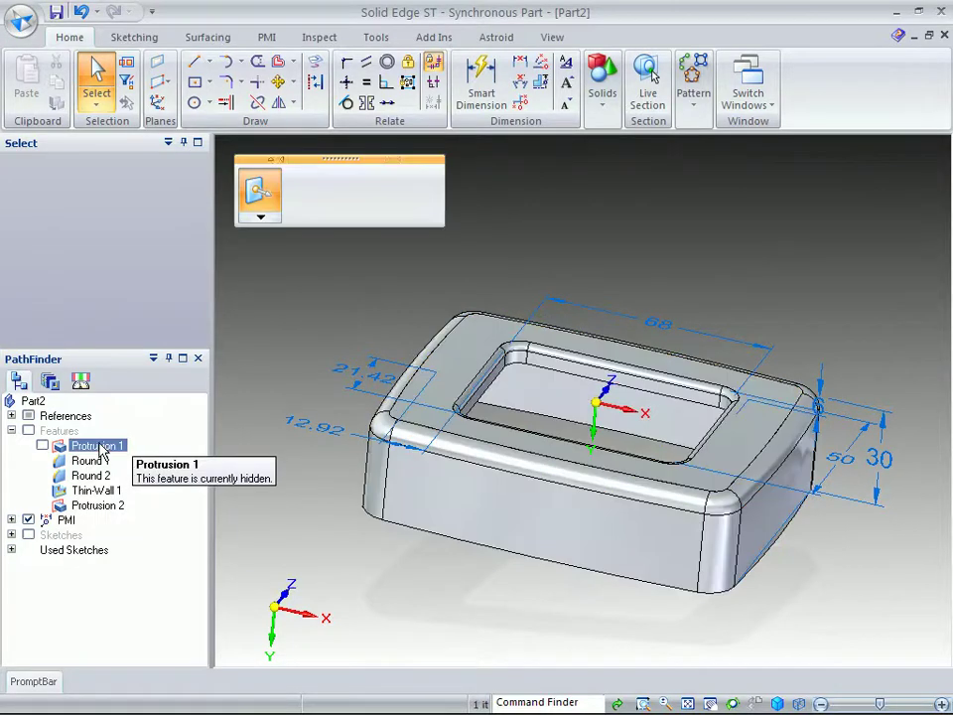
right_click(102, 449)
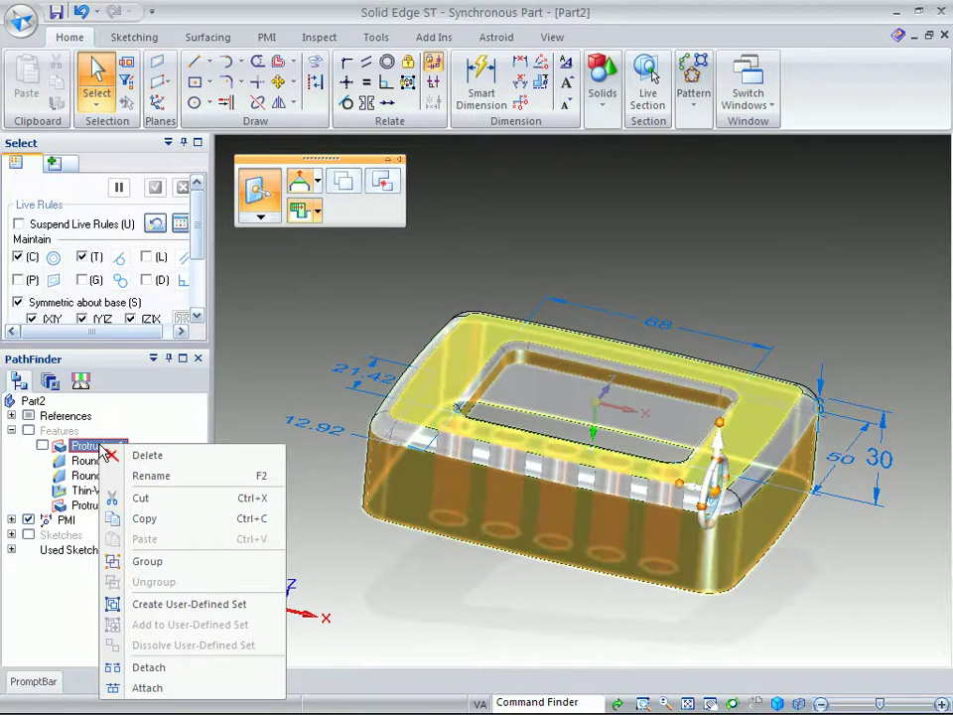
click(149, 687)
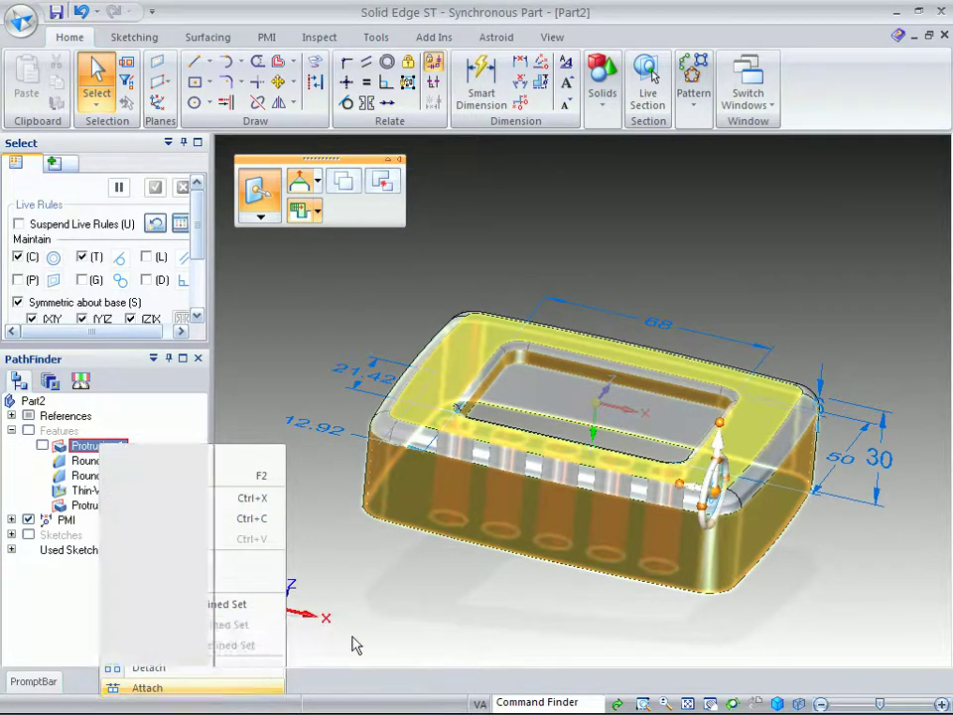
middle_drag(409, 594, 374, 602)
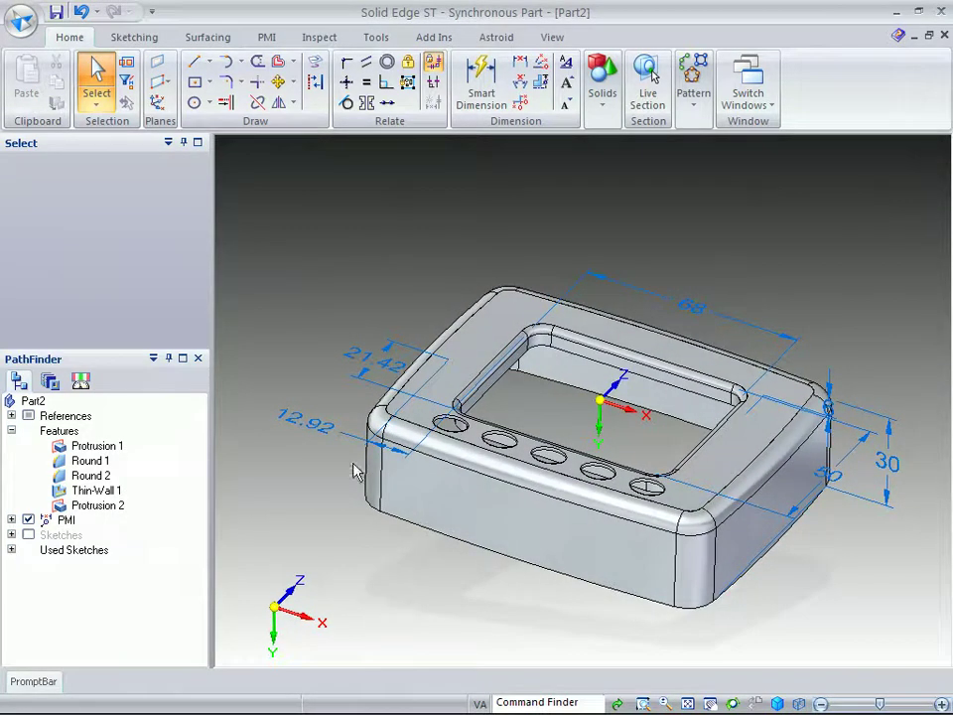
Save the part as Cover in the Working folder, overwriting the existing file.
click(56, 13)
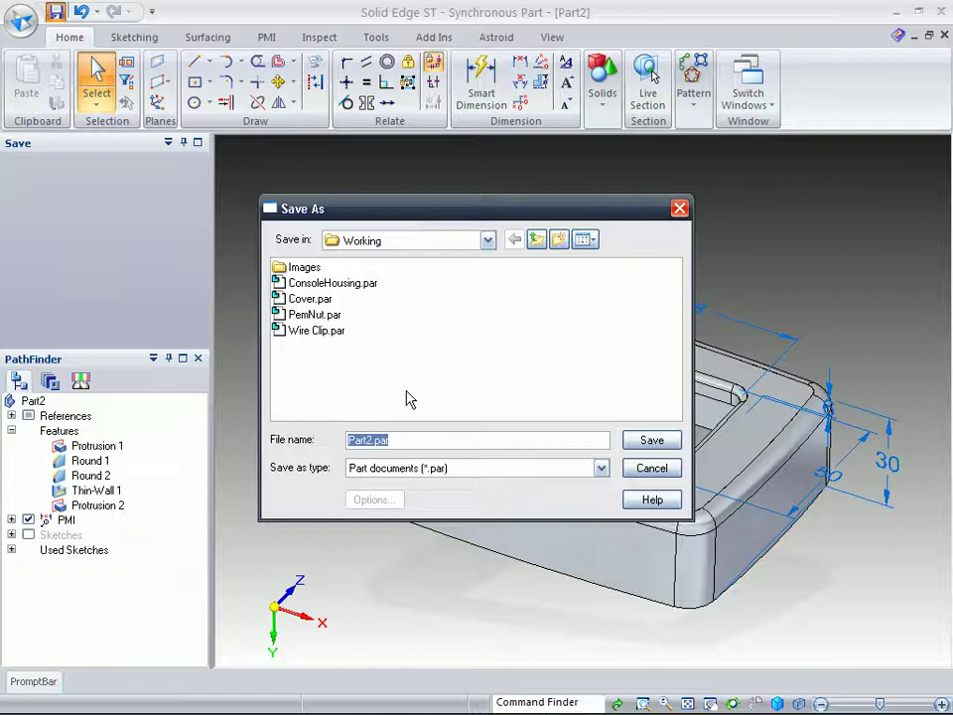
text(Cover)
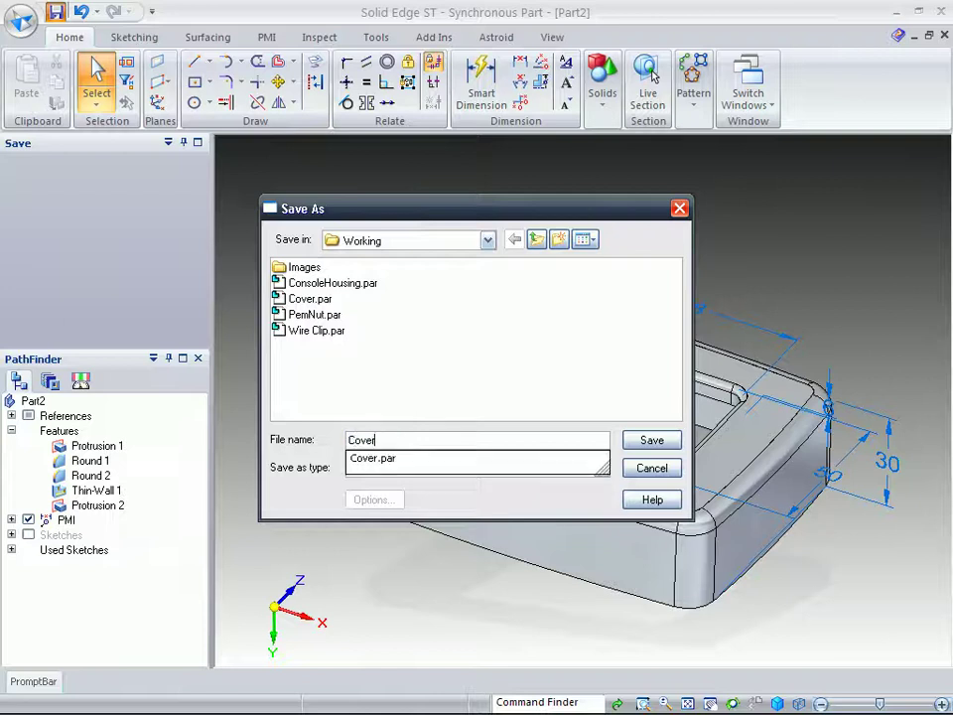
key(Return)
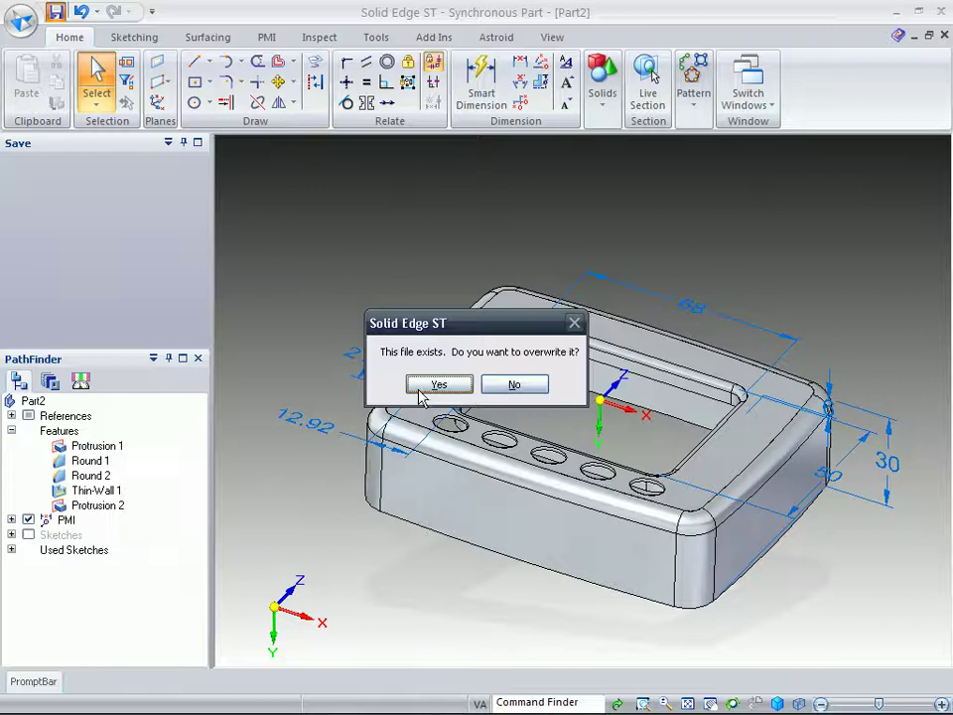
click(420, 392)
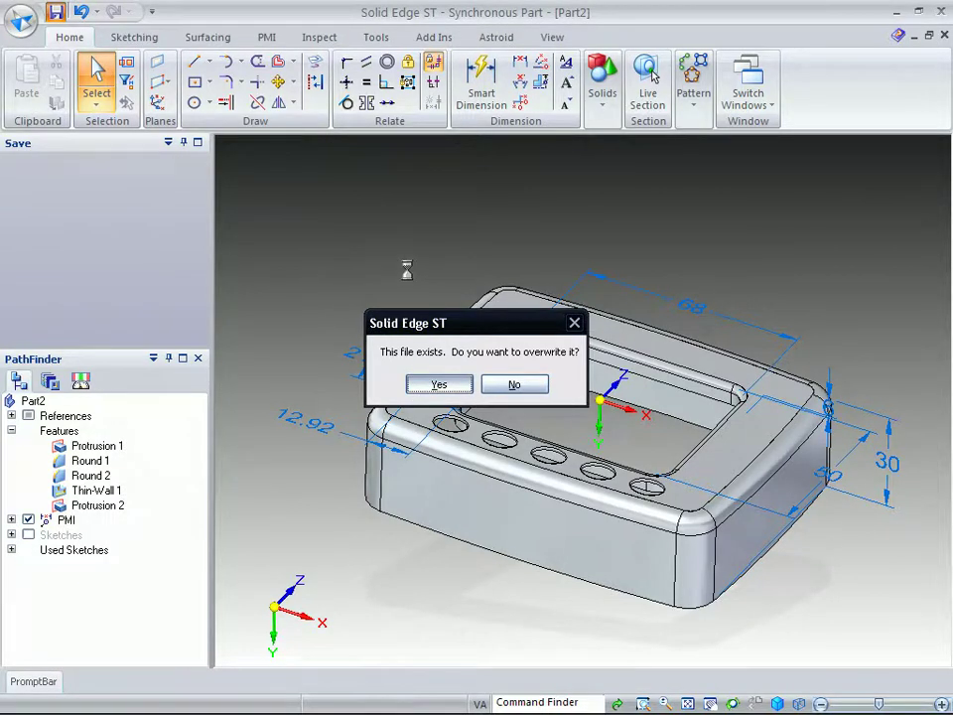
click(480, 386)
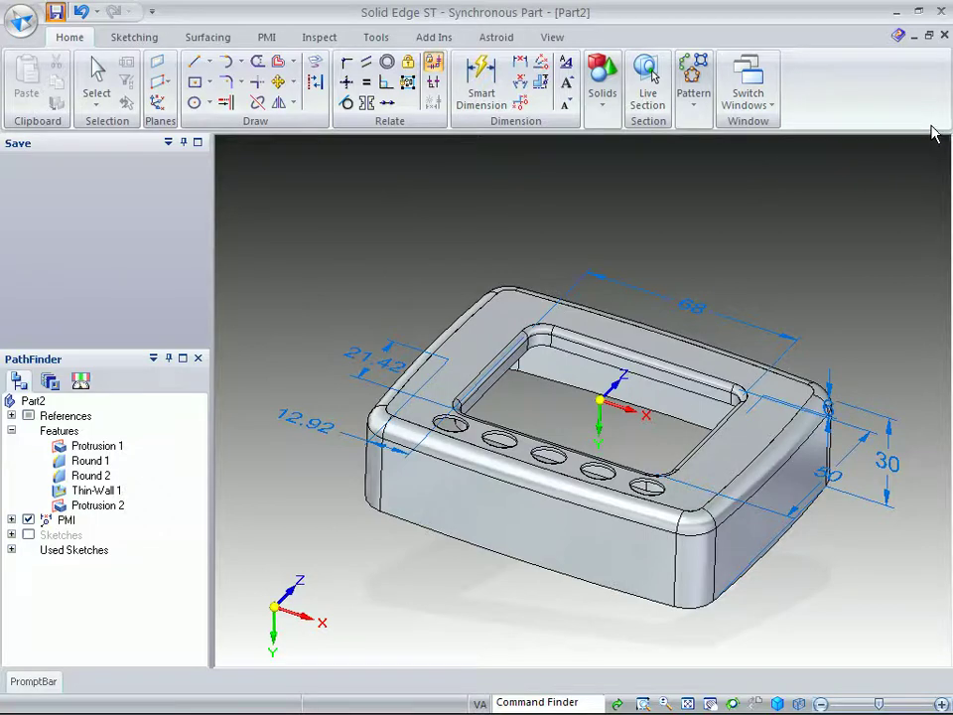
Close the cover part and close PlasticPart.dft without saving its changes, returning to the 200-1778-xx-1.asm assembly.
click(944, 37)
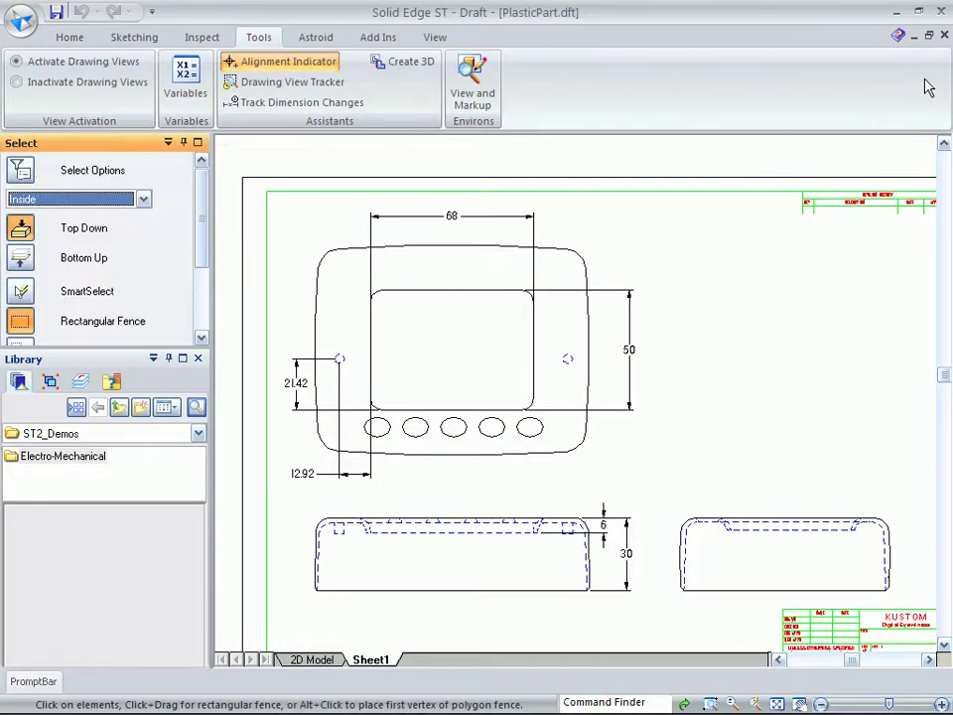
click(944, 37)
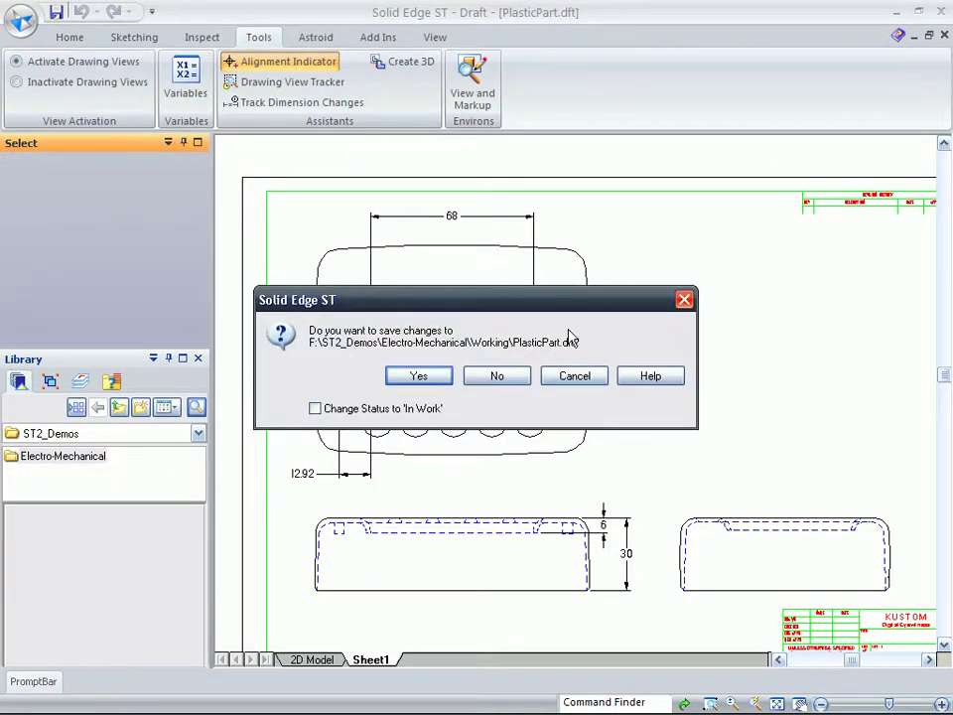
click(520, 374)
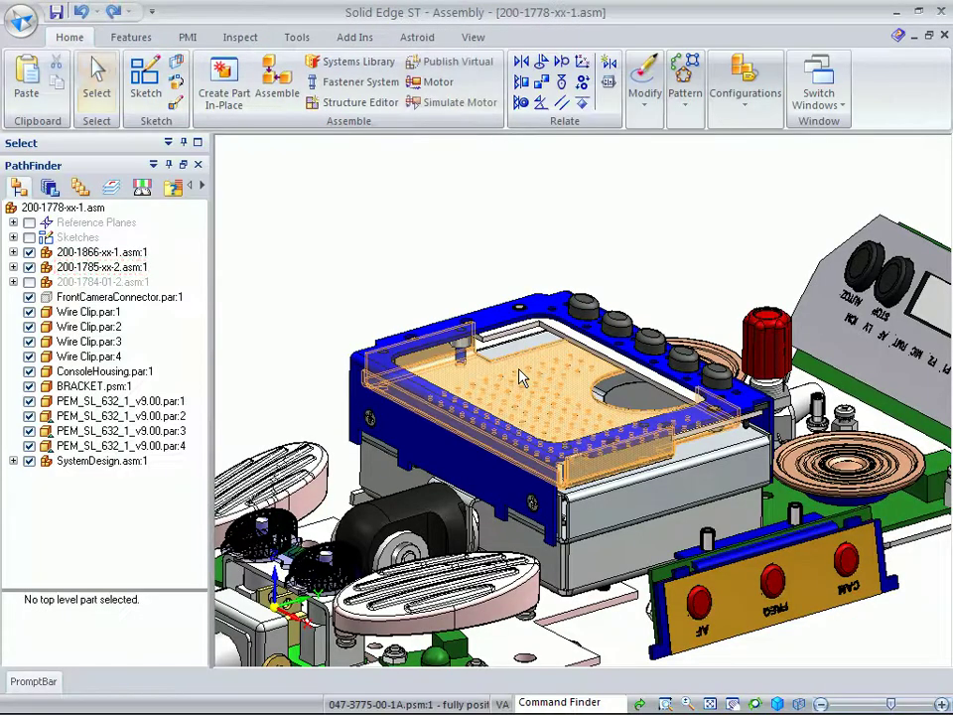
Place Cover.par from the Working folder of the Parts Library into the assembly.
click(51, 188)
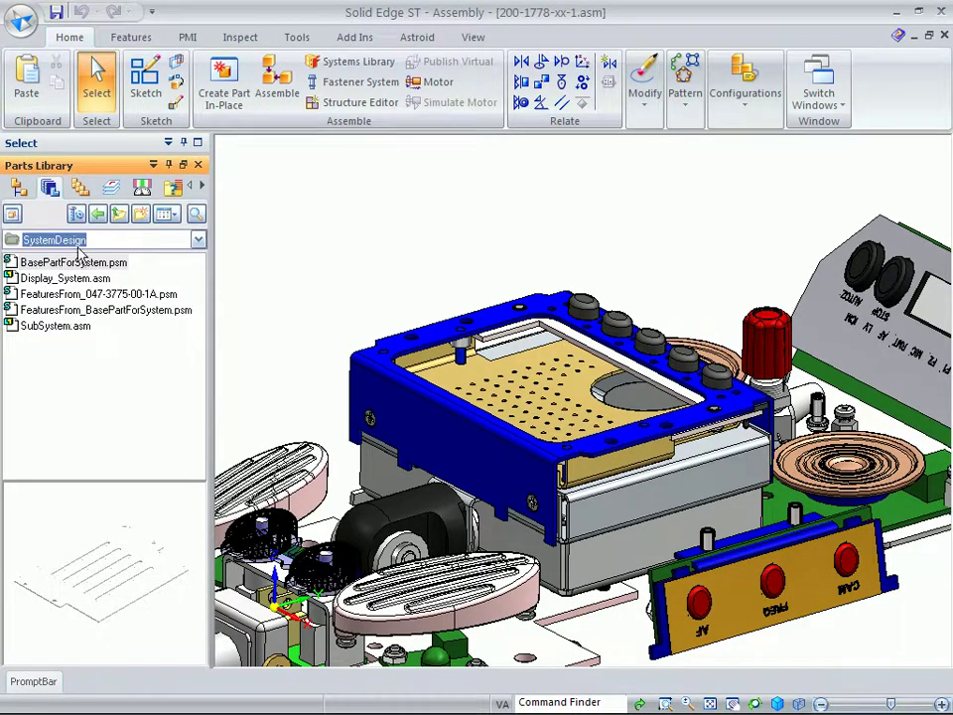
click(119, 215)
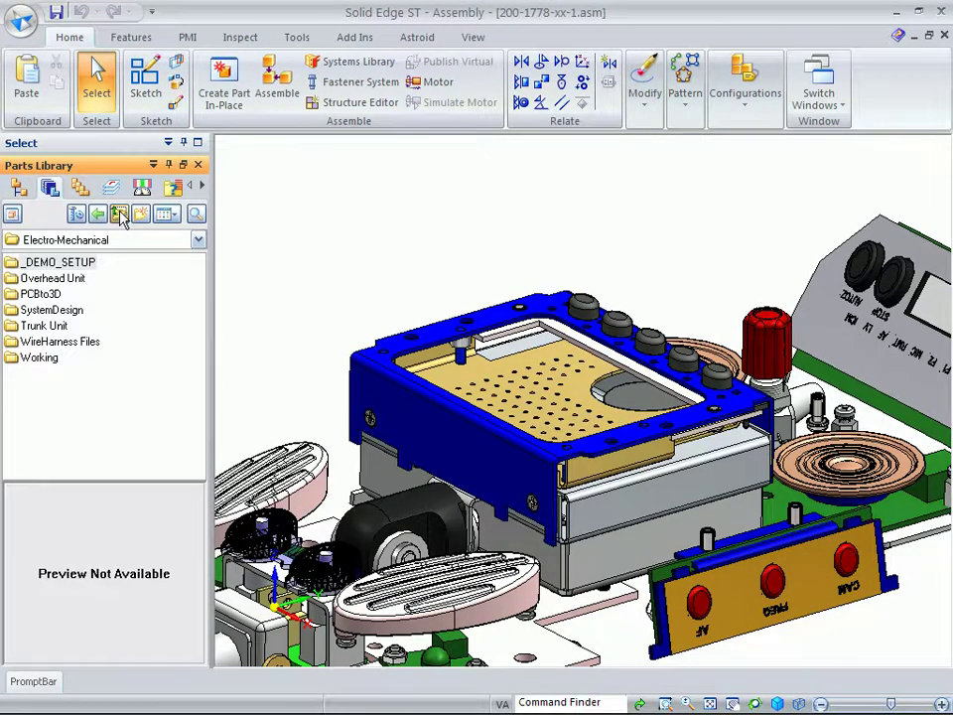
double_click(38, 358)
click(44, 341)
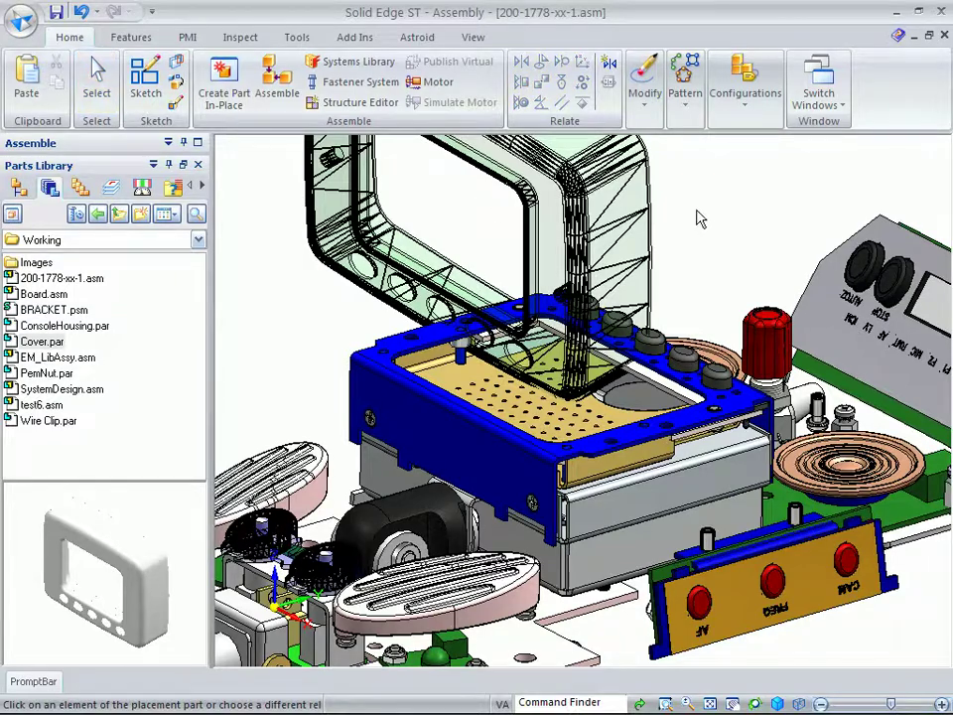
Relate the cover's inner face around the window to the upper face of the blue display bracket.
middle_drag(705, 213, 445, 269)
click(445, 269)
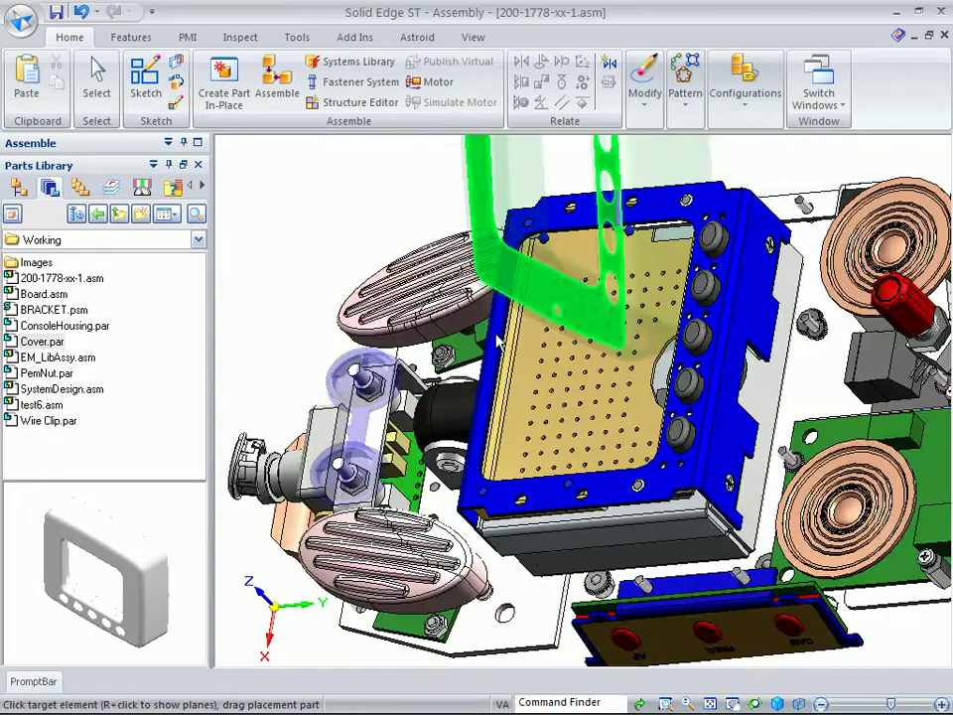
middle_drag(499, 341, 542, 339)
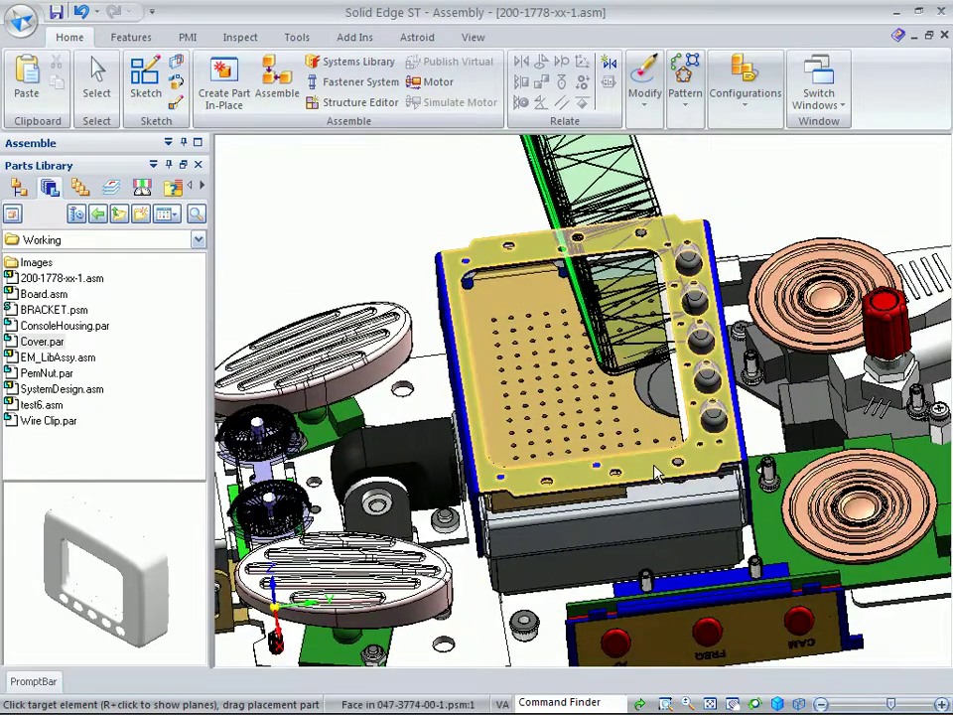
click(655, 473)
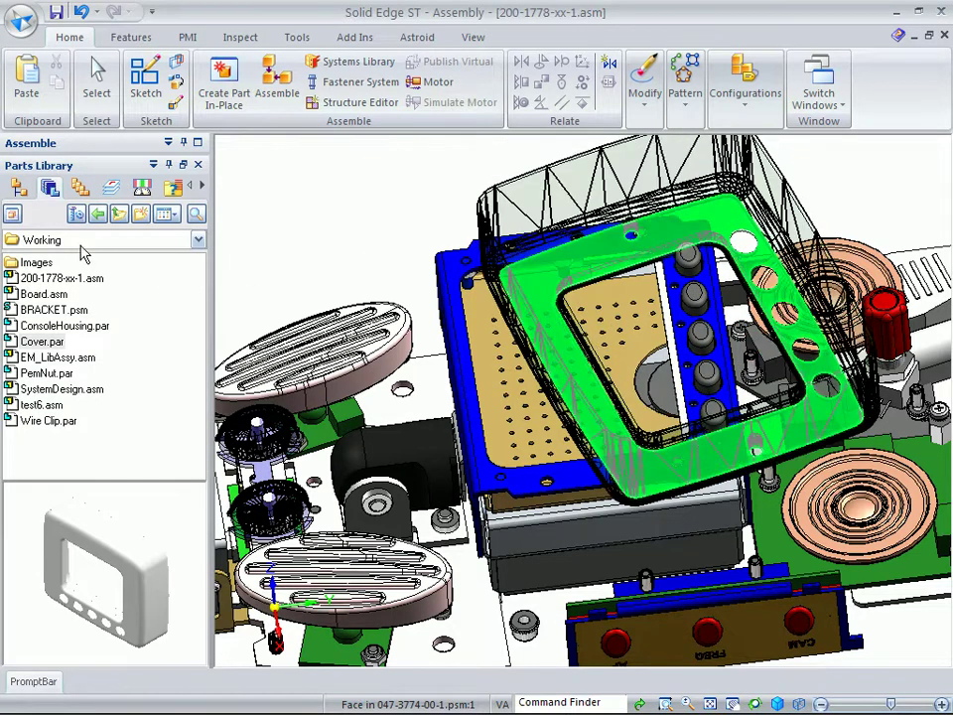
Flip the cover's first placement relationship so its open side faces down towards the bracket.
click(198, 143)
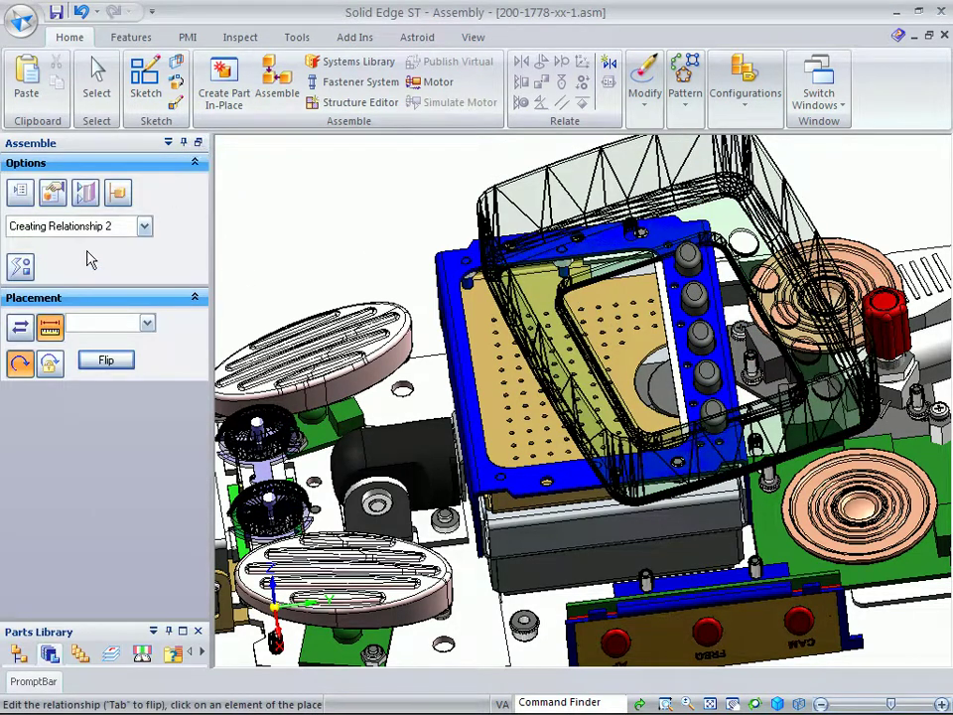
click(106, 361)
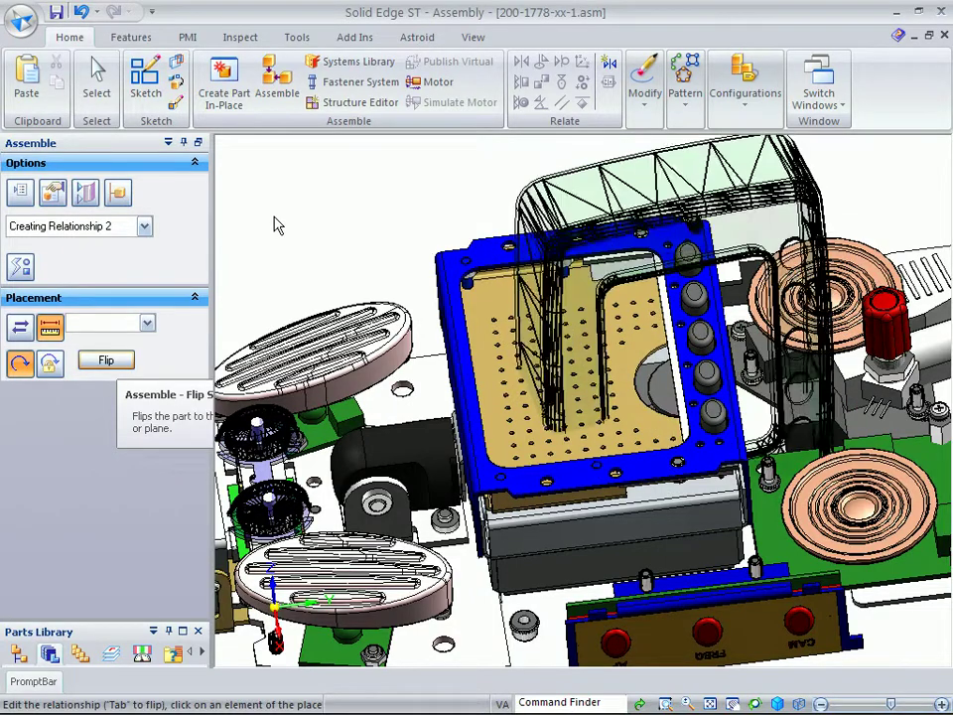
key(Tab)
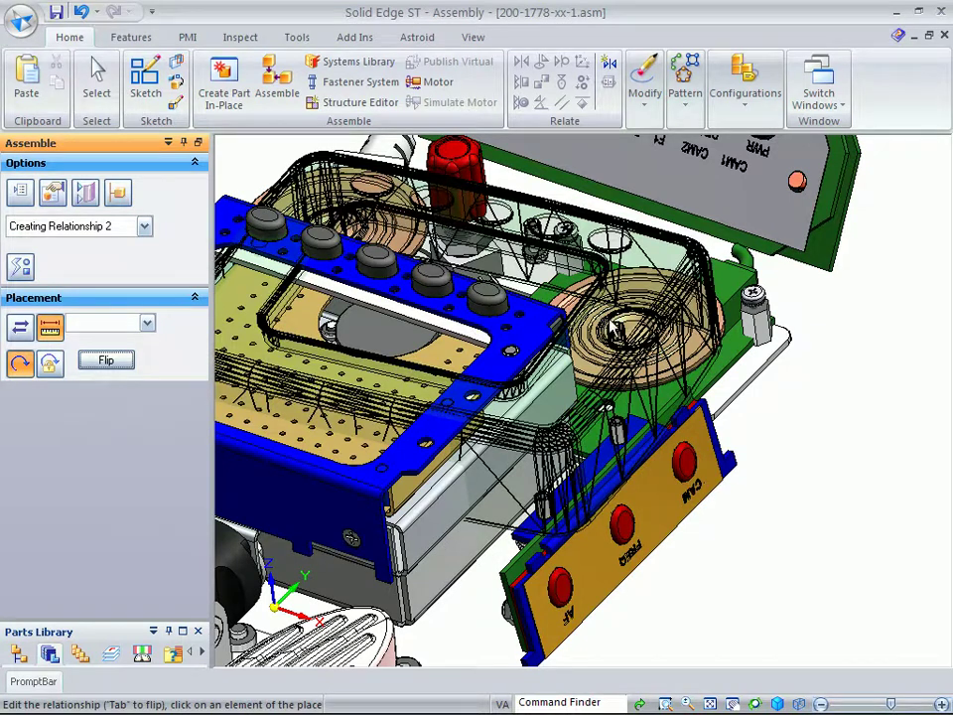
Align the cylinder of one cover post with the matching hole on the near side of the blue bracket.
right_click(625, 344)
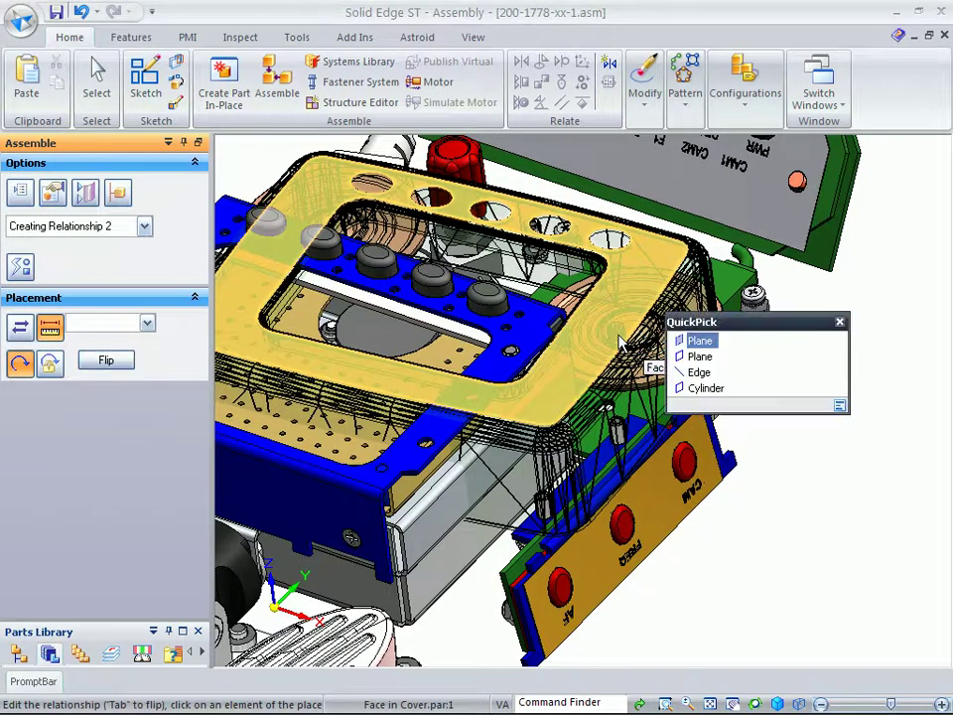
click(703, 387)
scroll(602, 336, down, 2)
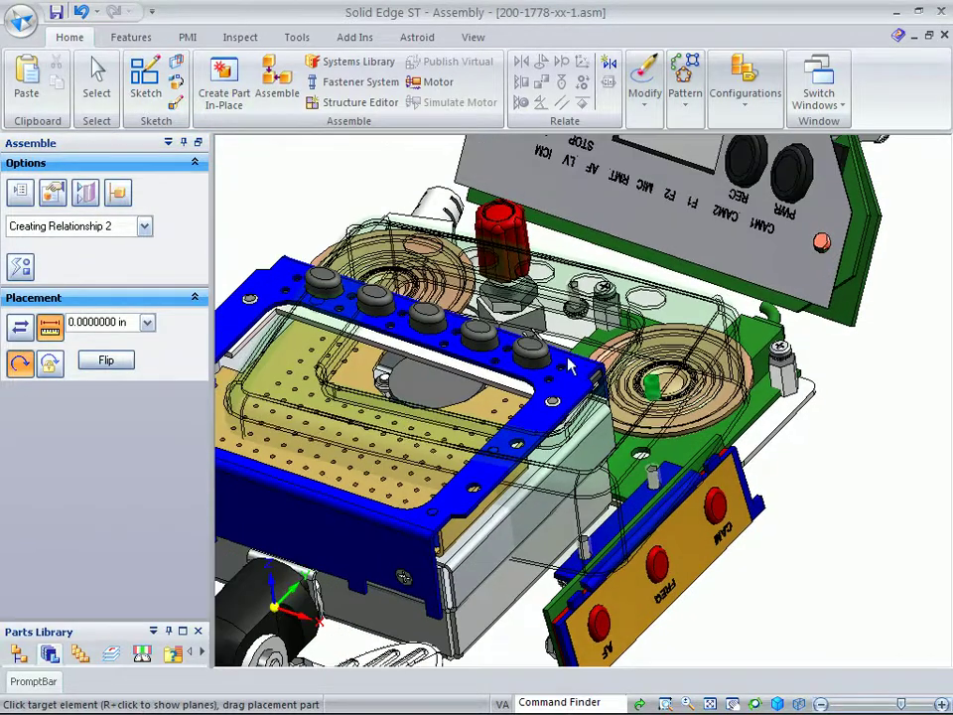
middle_drag(542, 436, 540, 463)
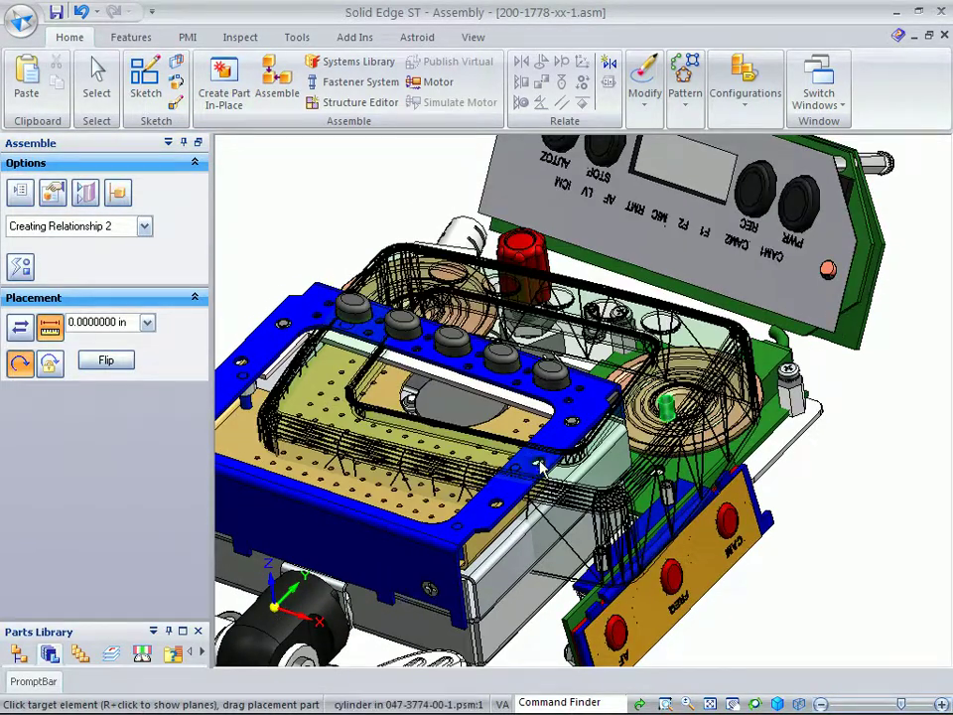
click(540, 467)
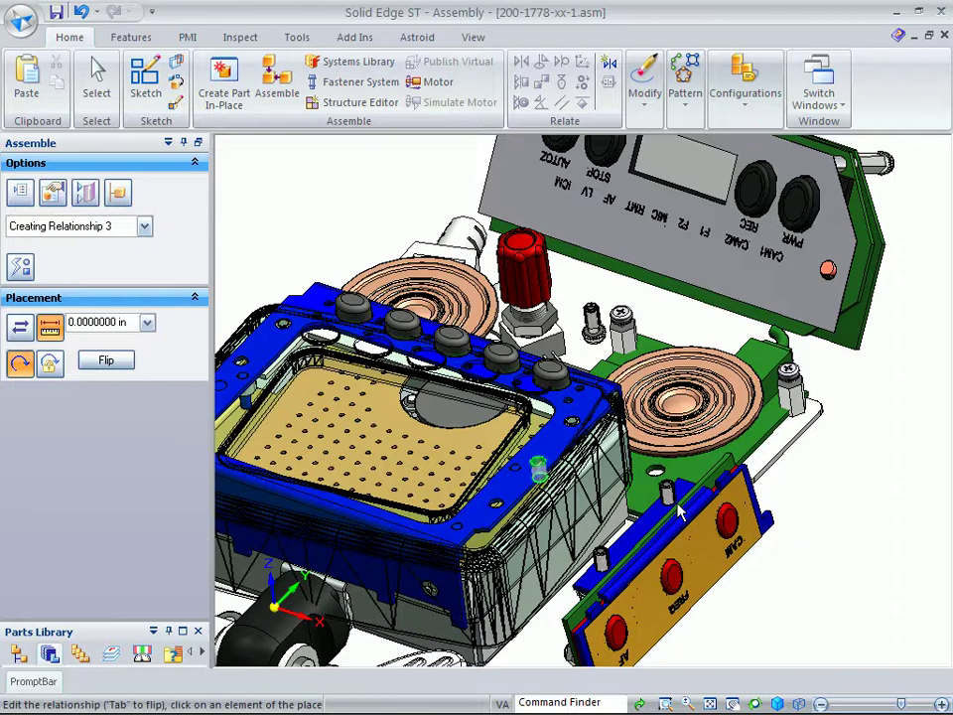
Align the cylinder of a second cover post with its matching hole on the far side of the blue bracket, completing the cover's placement.
middle_drag(671, 512, 438, 486)
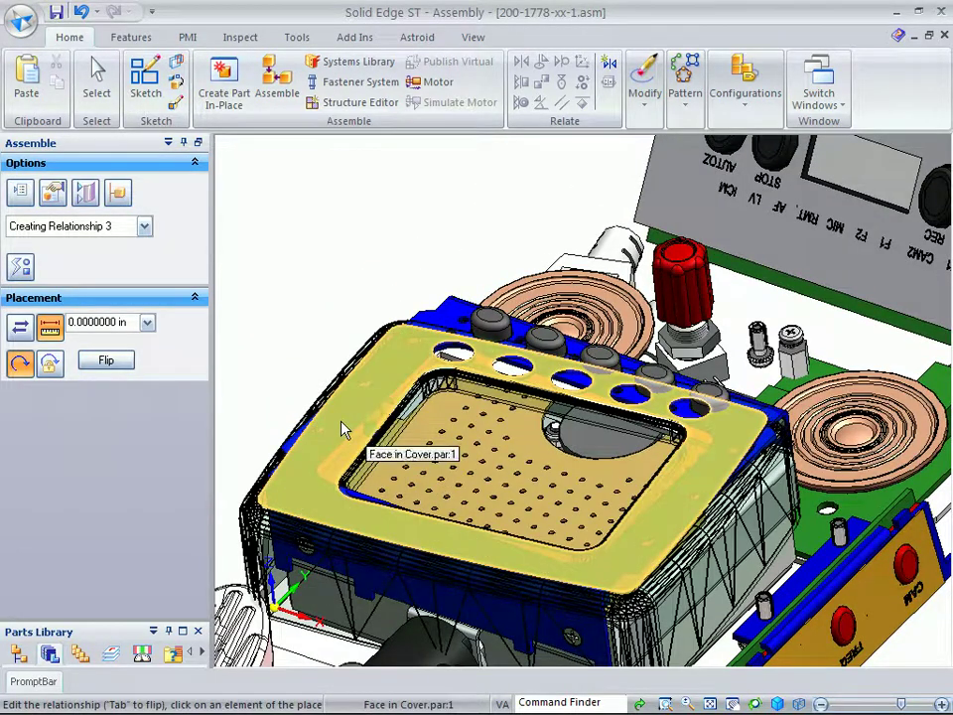
right_click(342, 429)
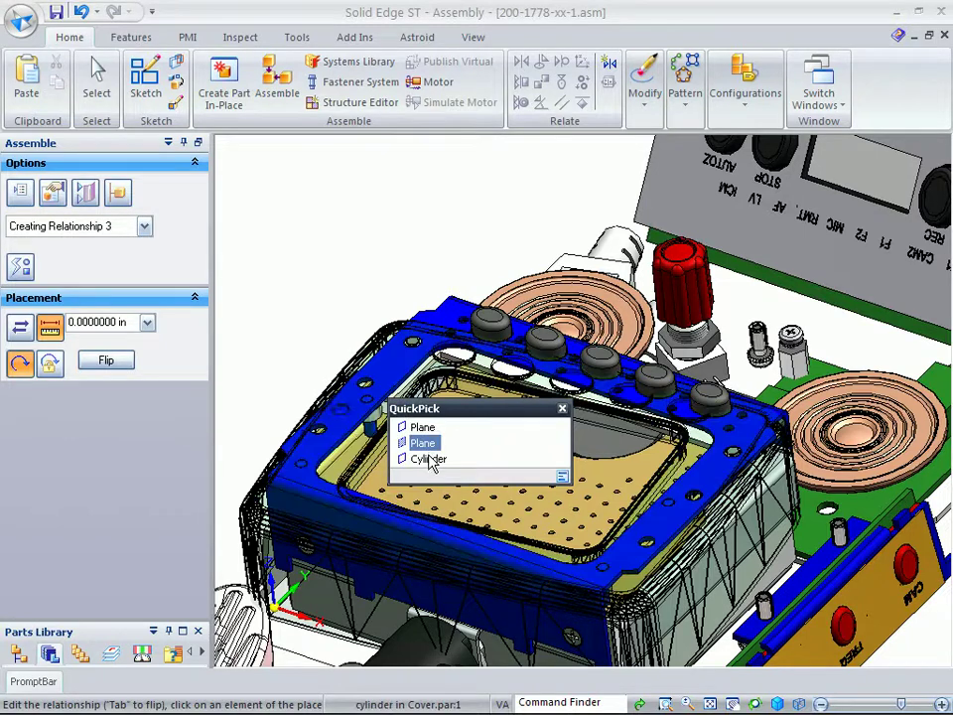
click(429, 459)
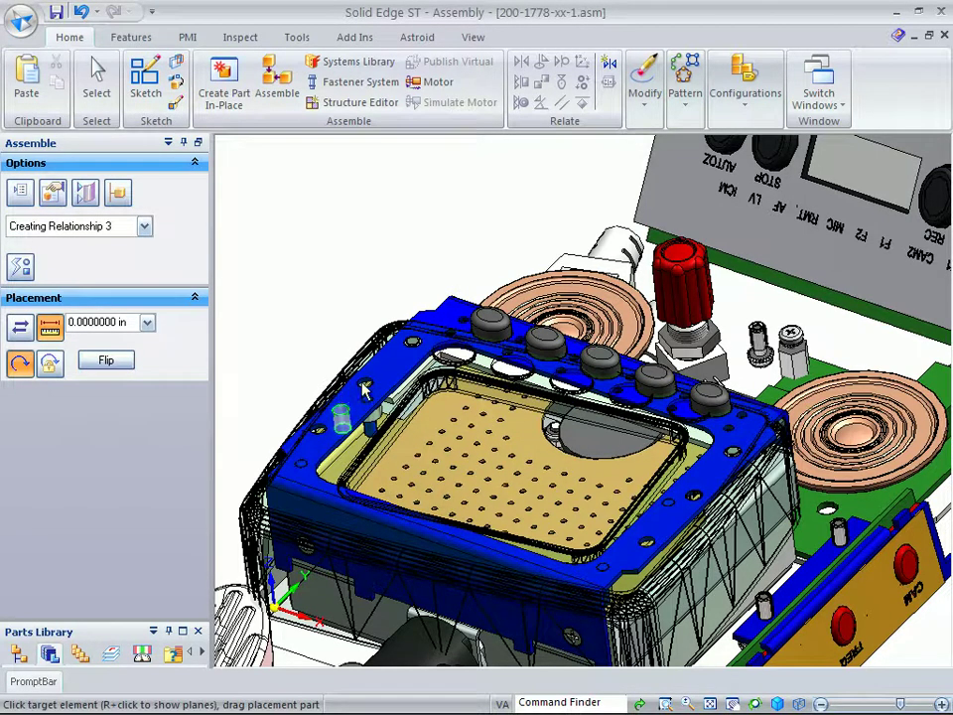
click(366, 390)
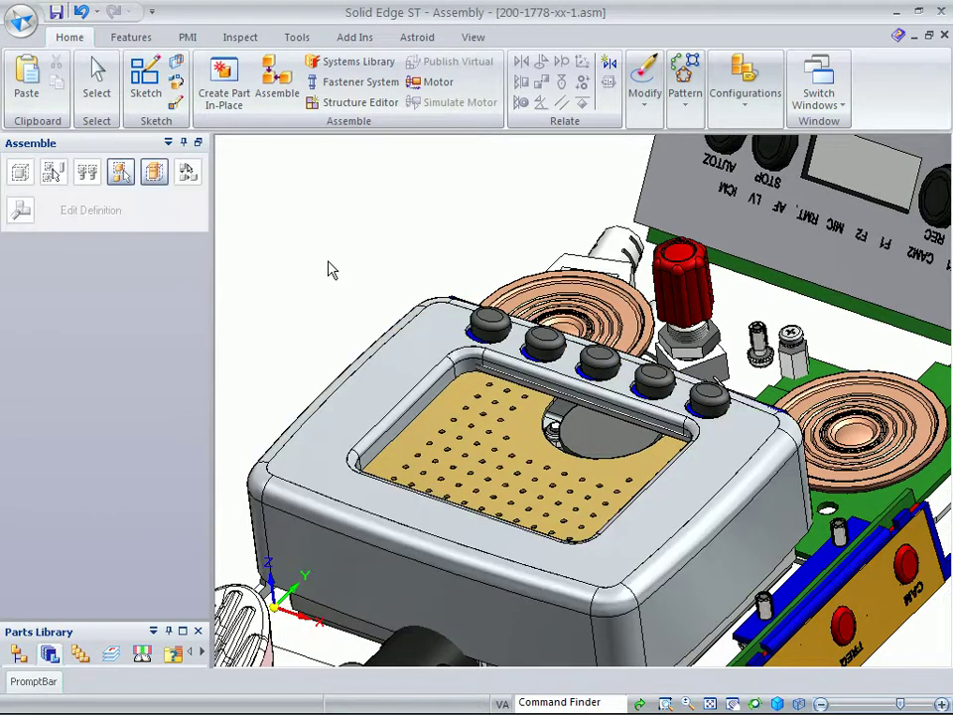
key(Escape)
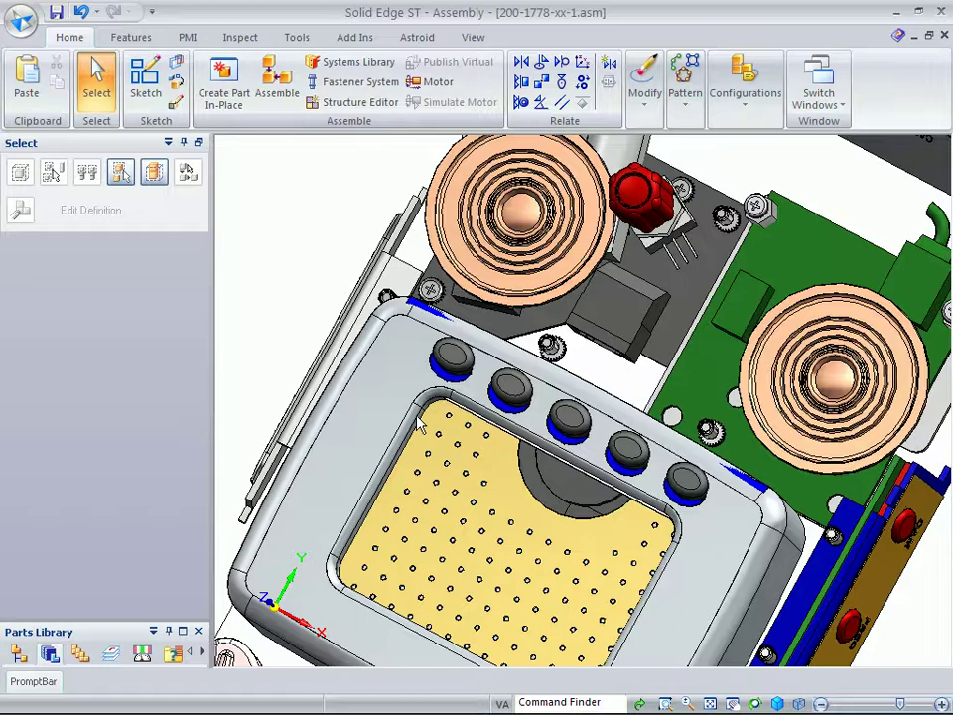
Open Cover.par for editing in place, view it from straight above and hide its PMI dimensions.
right_click(380, 388)
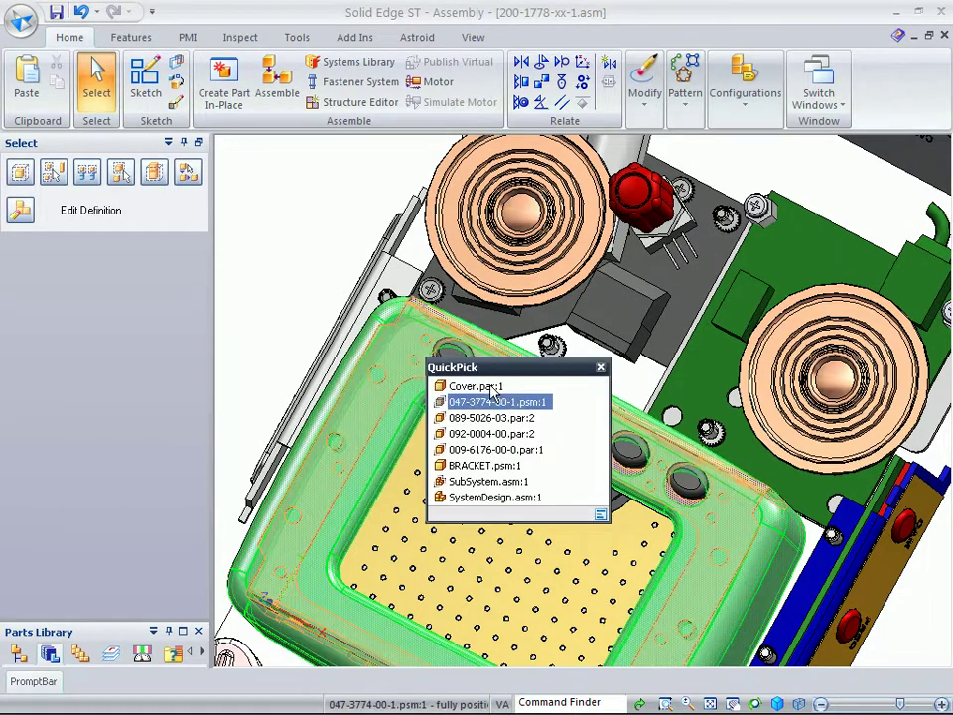
double_click(487, 385)
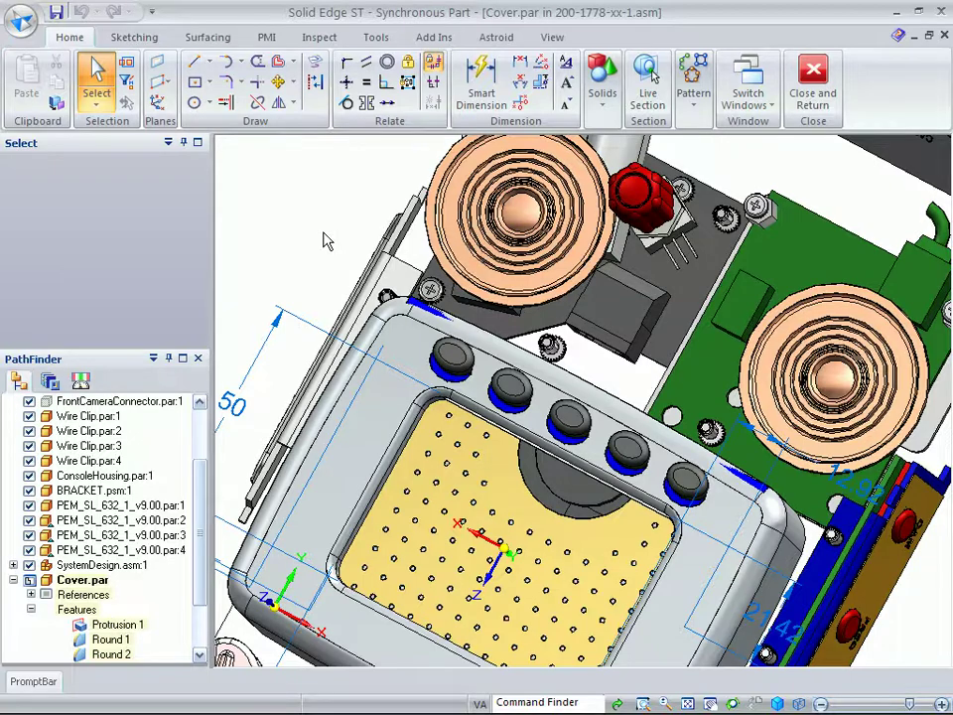
key(ctrl+f)
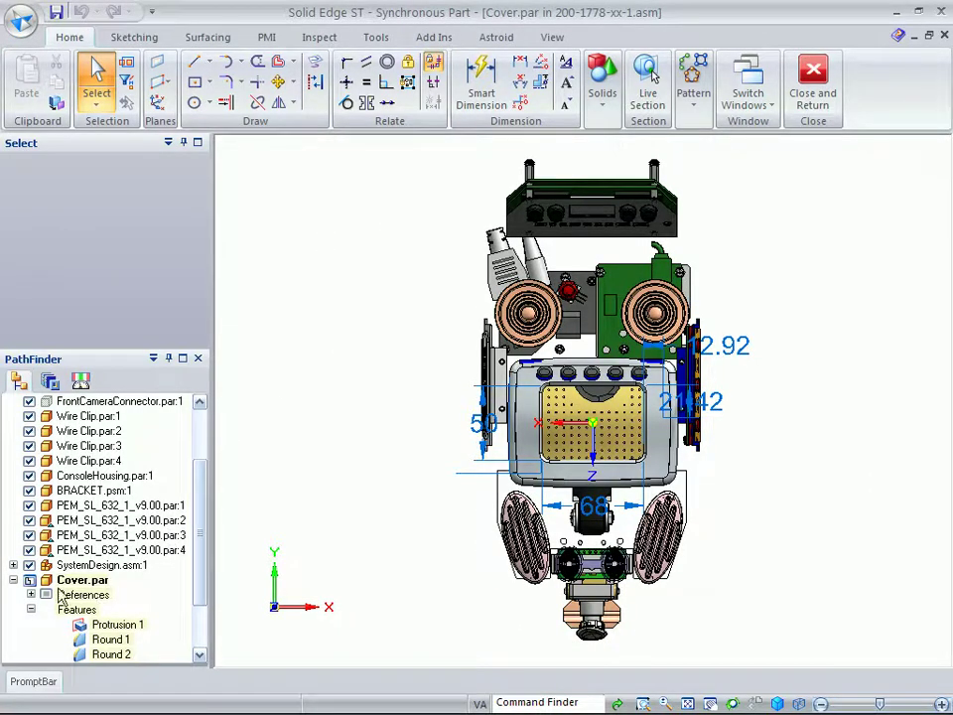
drag(202, 557, 202, 630)
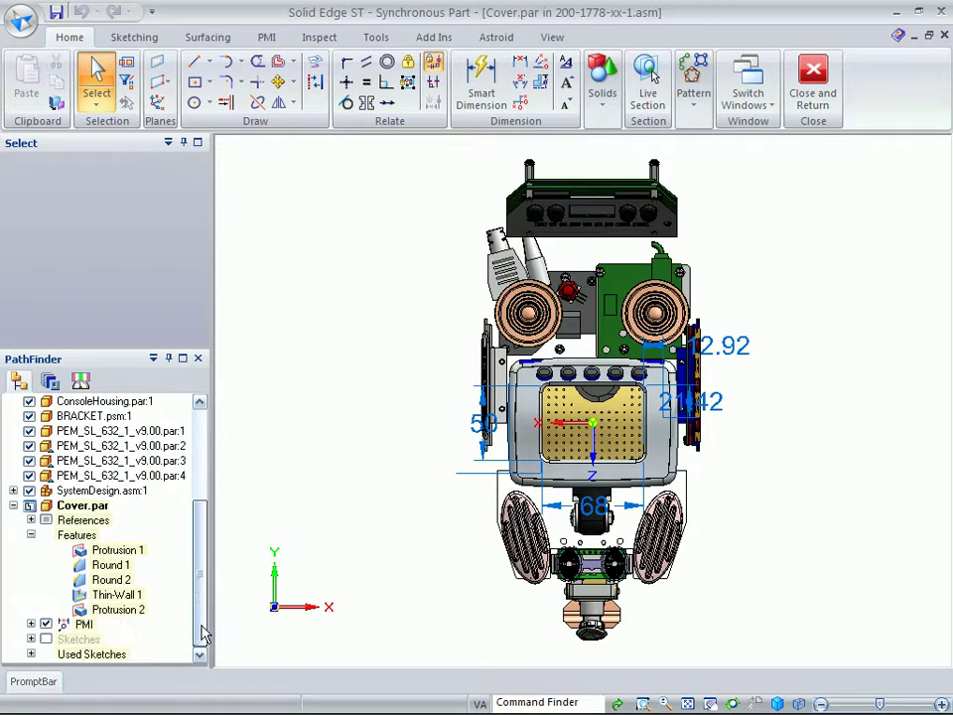
click(44, 623)
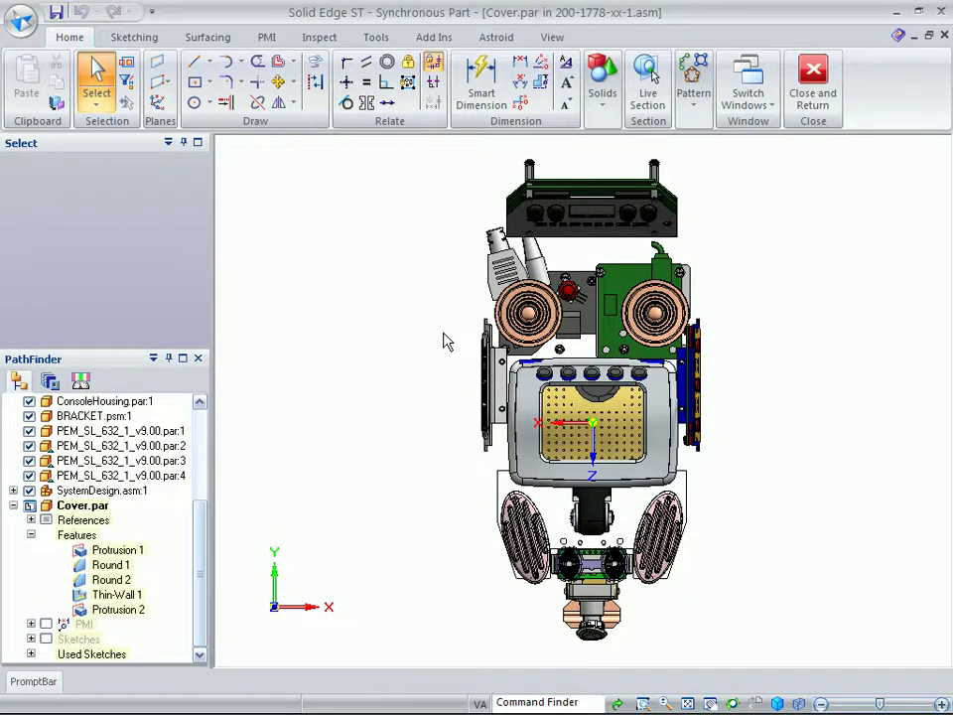
Move the cover's five button holes together with the adjoining end wall and rounds until the holes are centred on the buttons.
drag(444, 342, 732, 419)
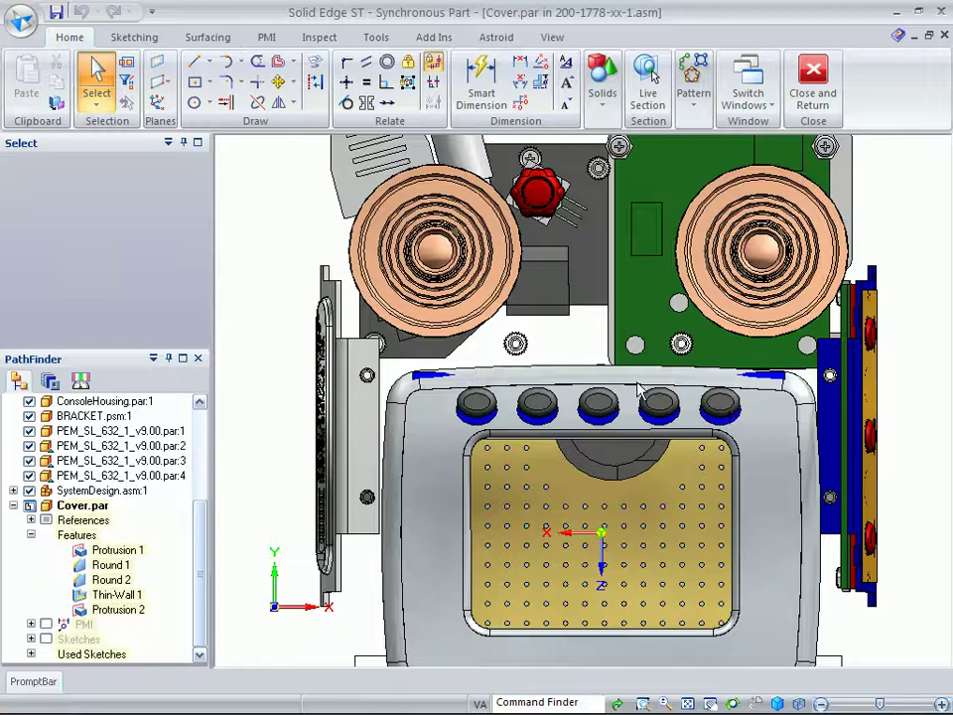
drag(340, 322, 932, 527)
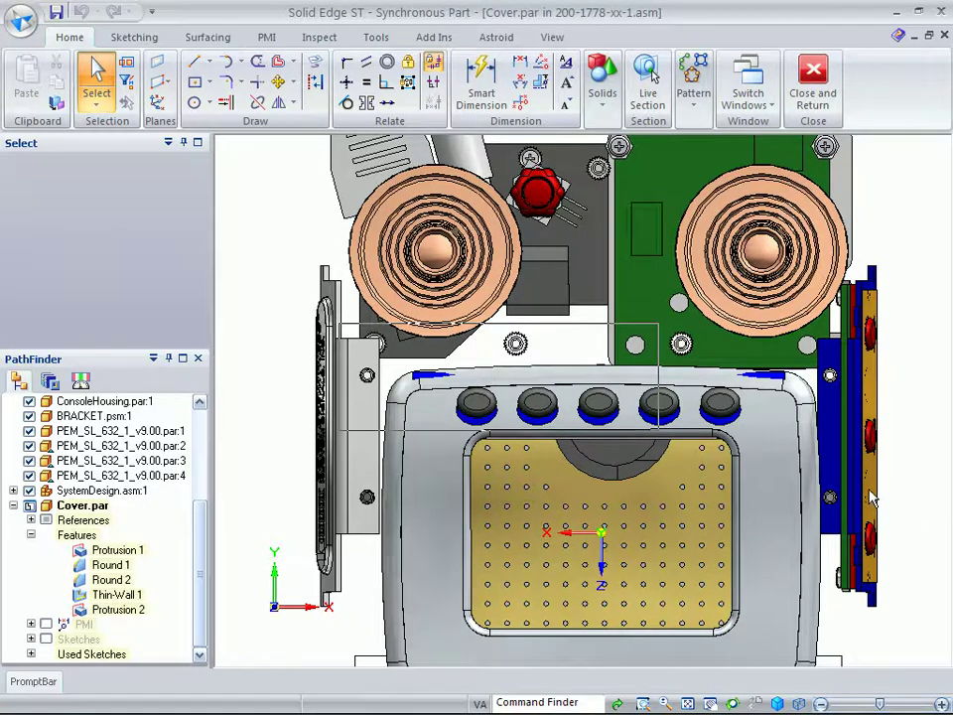
drag(871, 499, 865, 487)
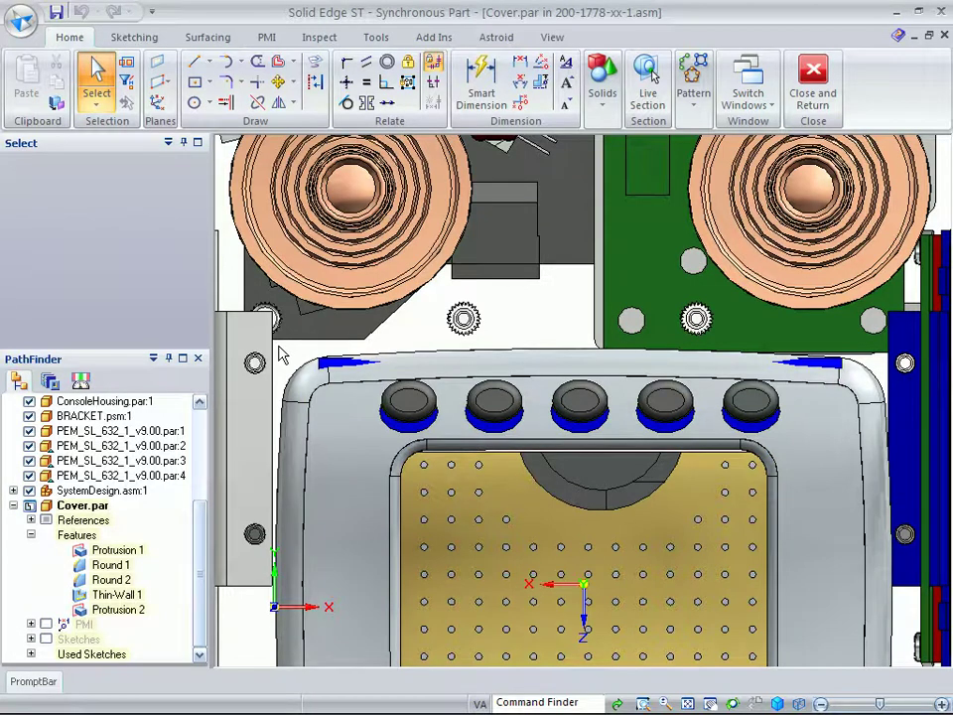
drag(280, 349, 898, 446)
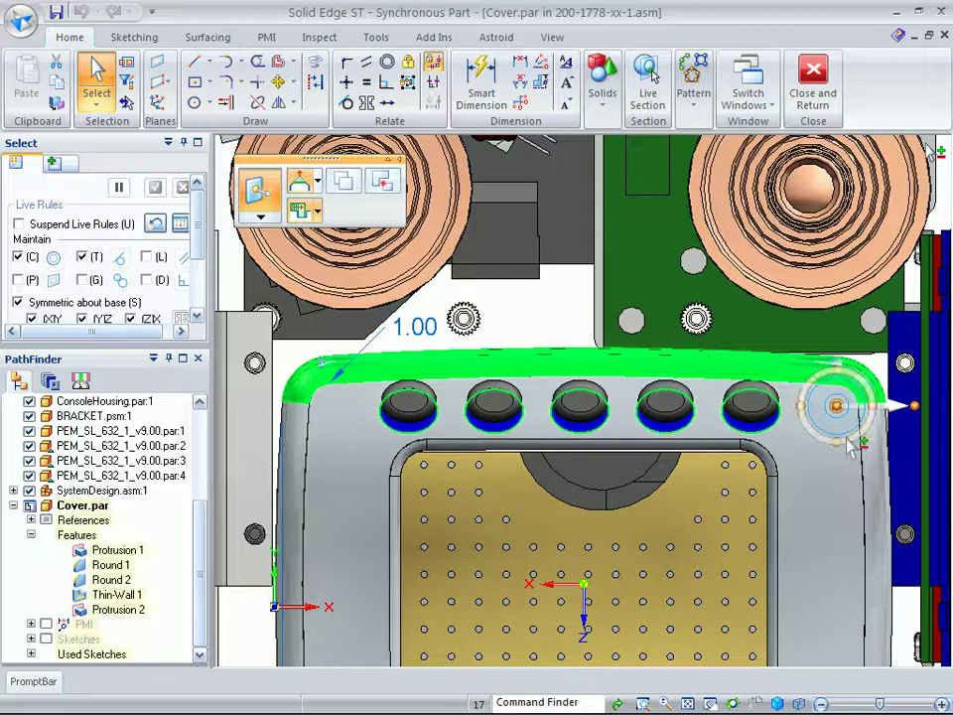
click(837, 367)
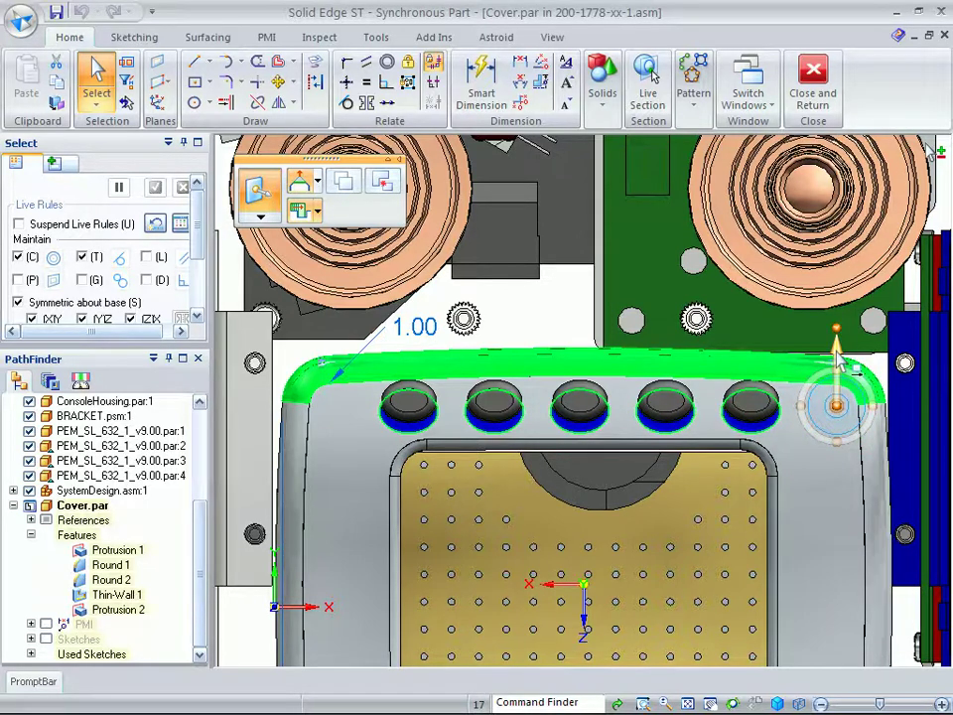
click(837, 405)
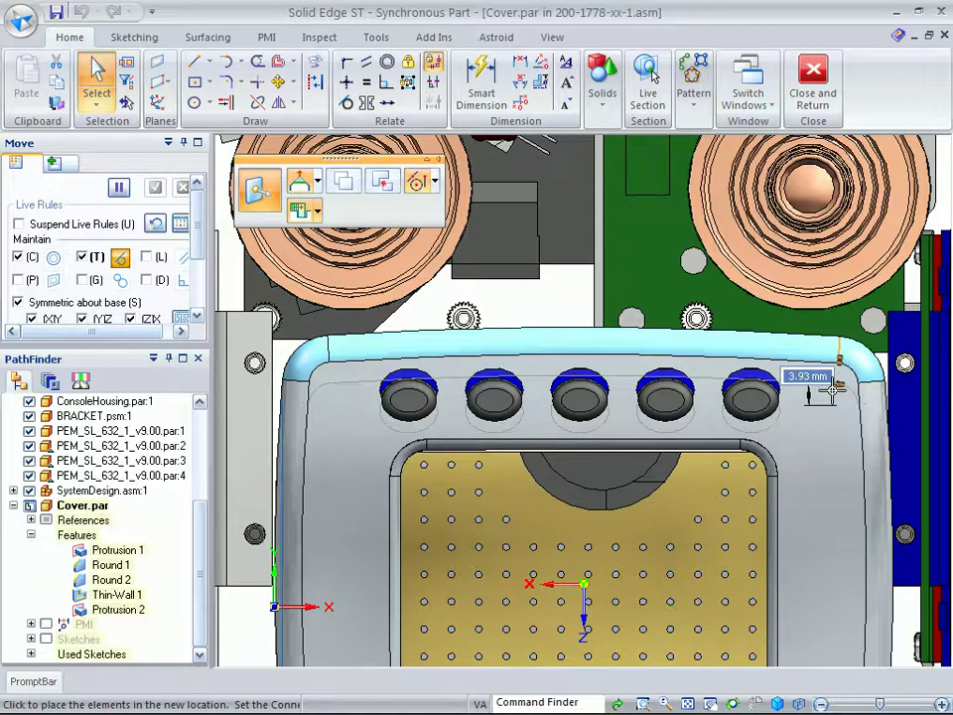
click(837, 394)
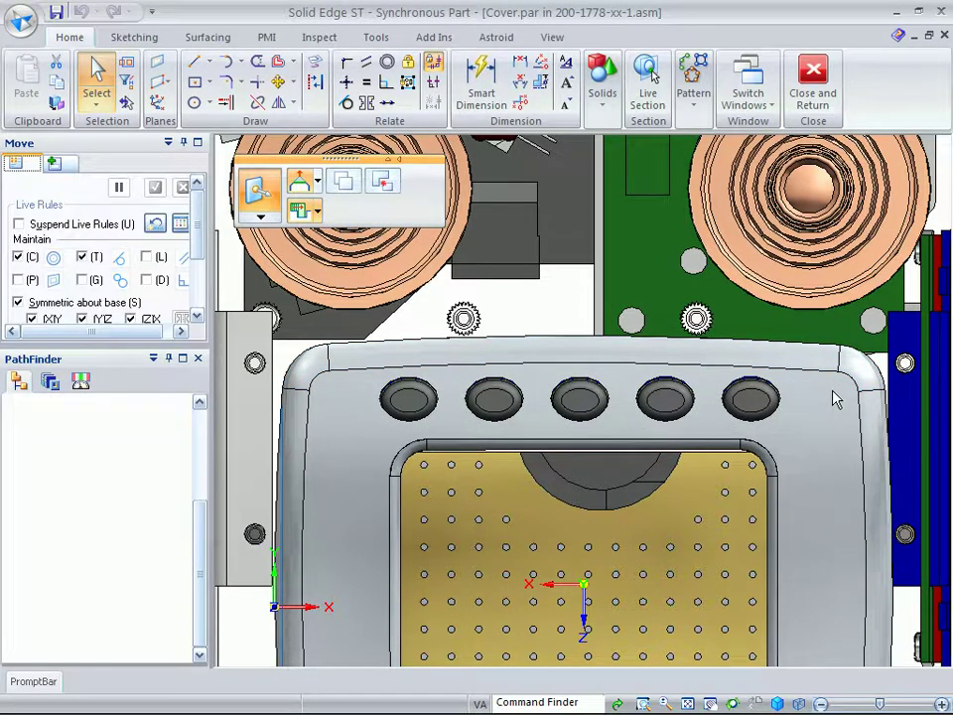
click(837, 394)
scroll(791, 501, down, 3)
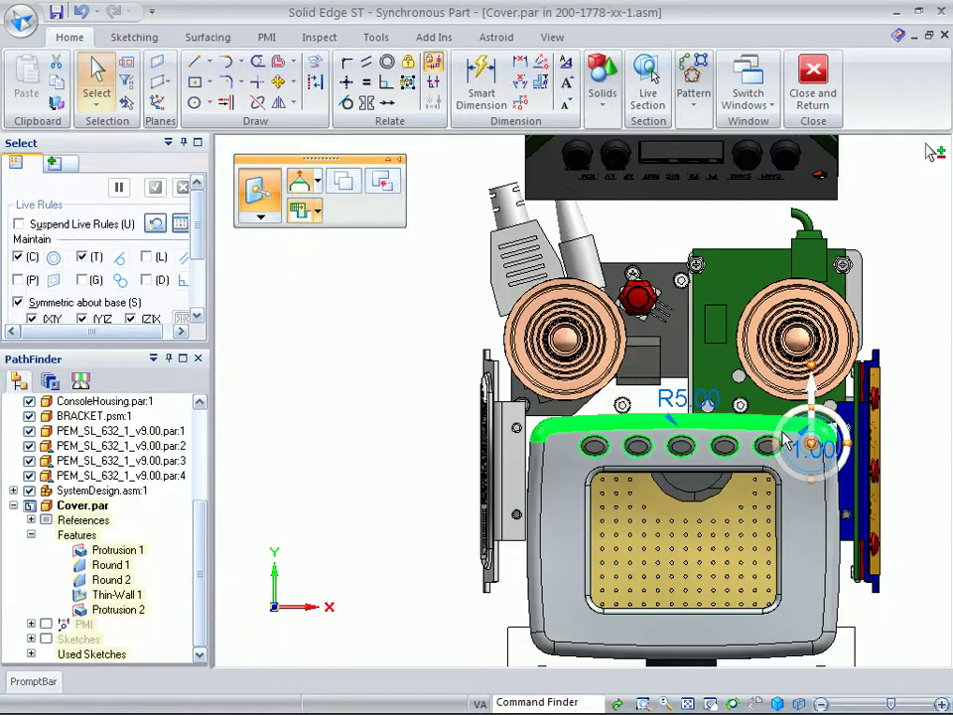
middle_drag(786, 441, 656, 248)
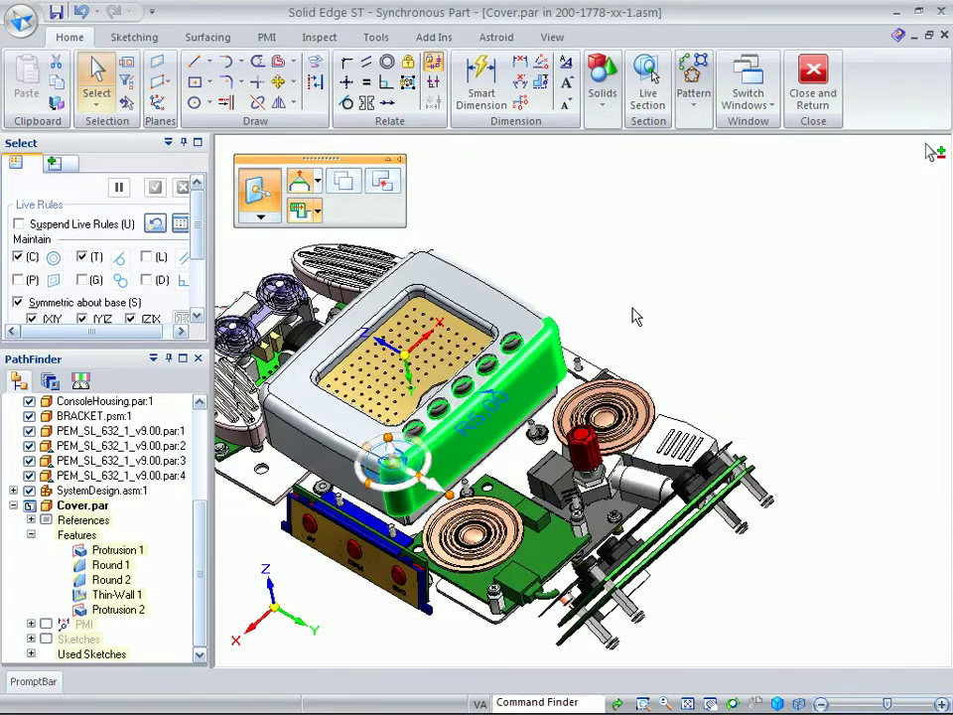
click(663, 246)
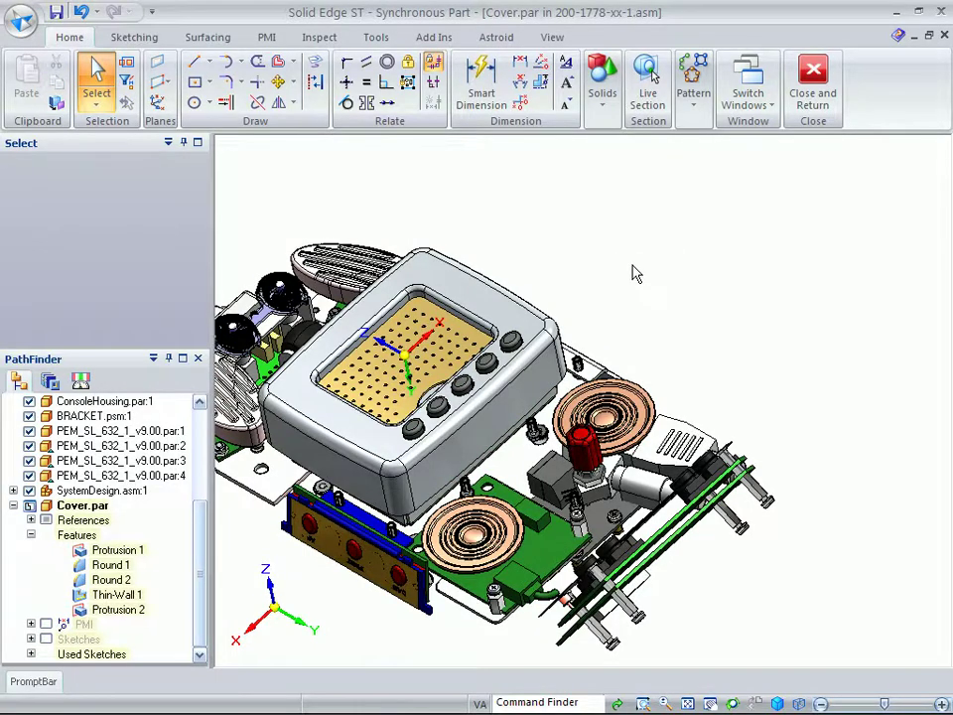
Examine the cover's end wall where it meets the black round connector between the two slotted grilles.
scroll(640, 268, up, 1)
shift+middle_drag(651, 266, 858, 256)
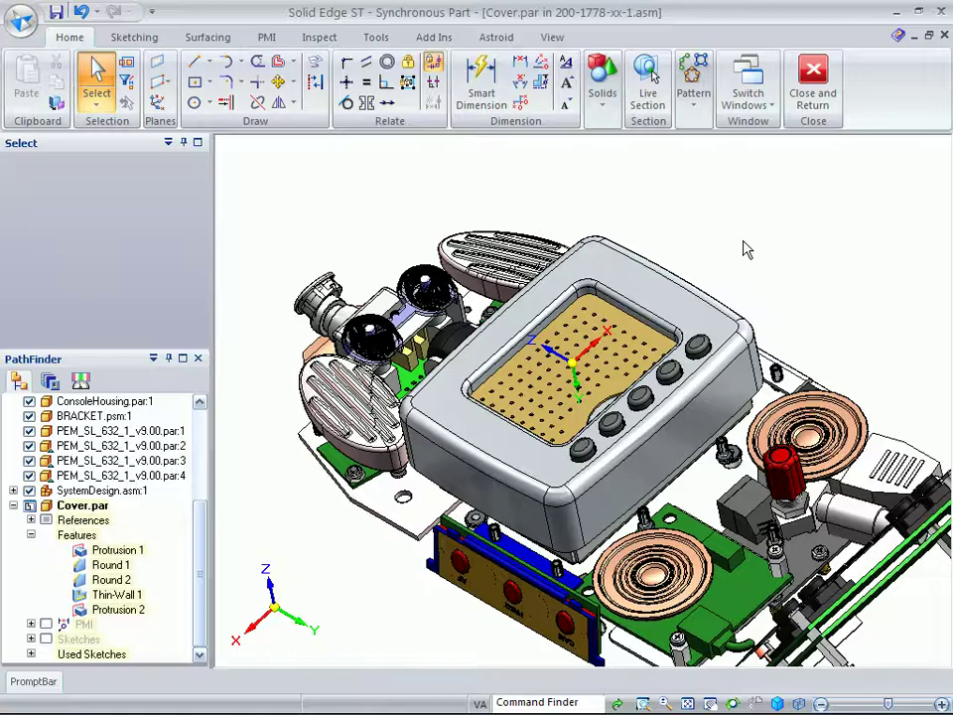
middle_drag(665, 227, 835, 219)
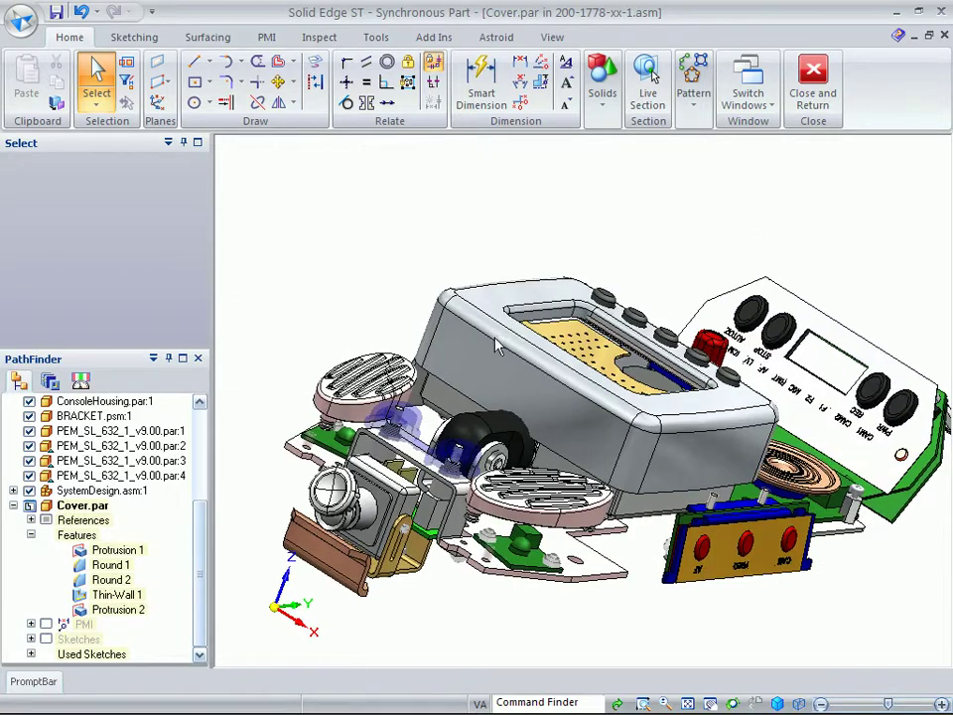
scroll(558, 446, up, 8)
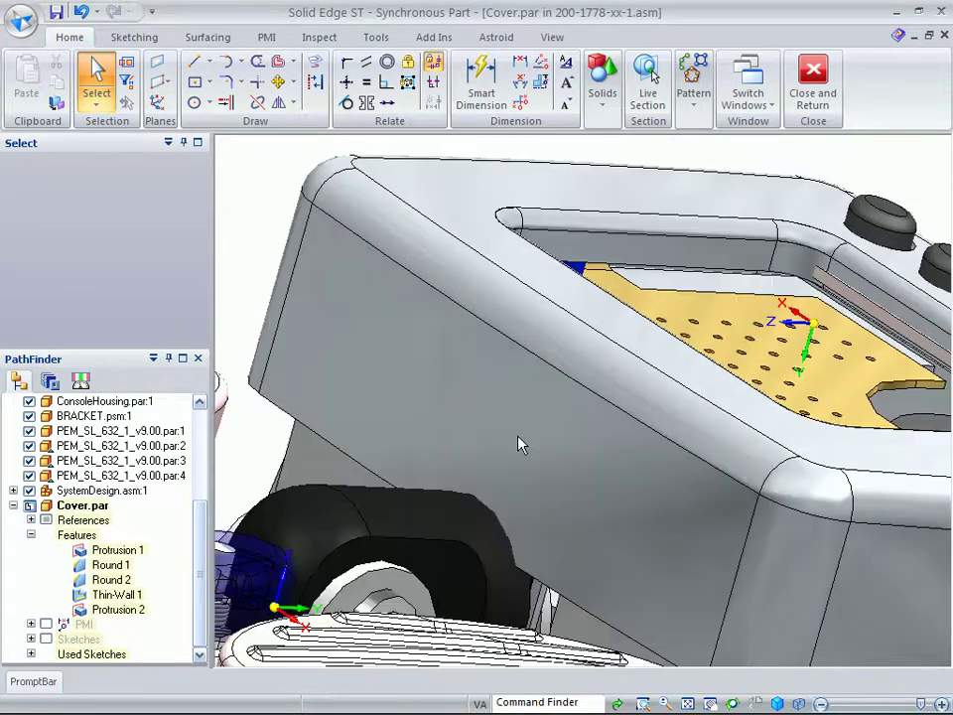
scroll(511, 434, down, 1)
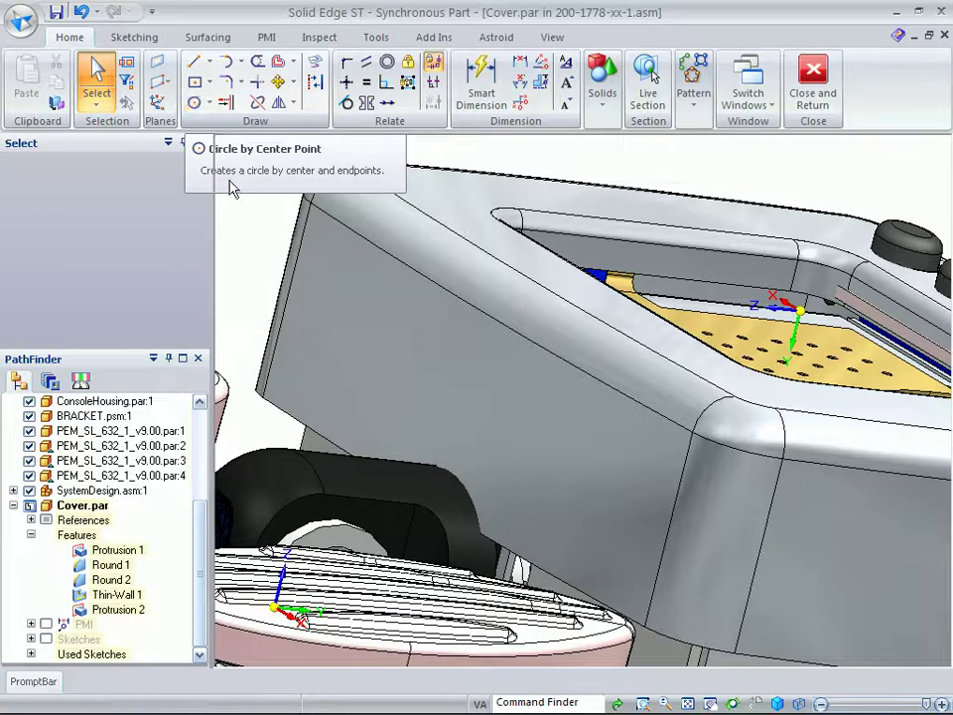
scroll(238, 188, down, 1)
scroll(238, 187, down, 3)
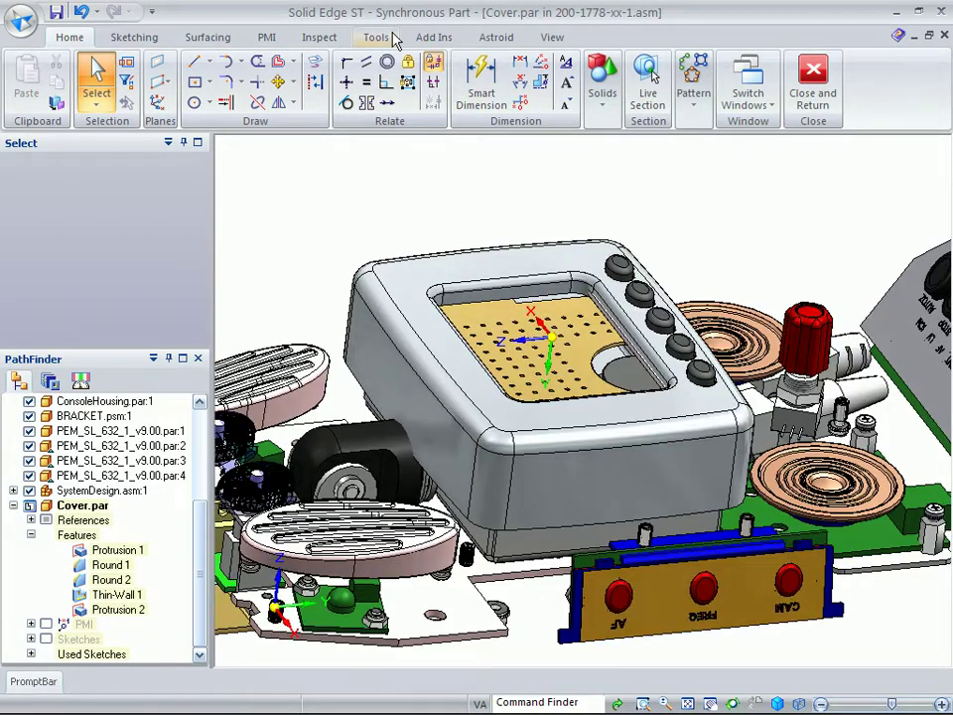
Clip the view with two planes parallel to the cover's crosswise base plane, the second offset about -71 mm to cut through the black connector.
click(389, 38)
click(559, 42)
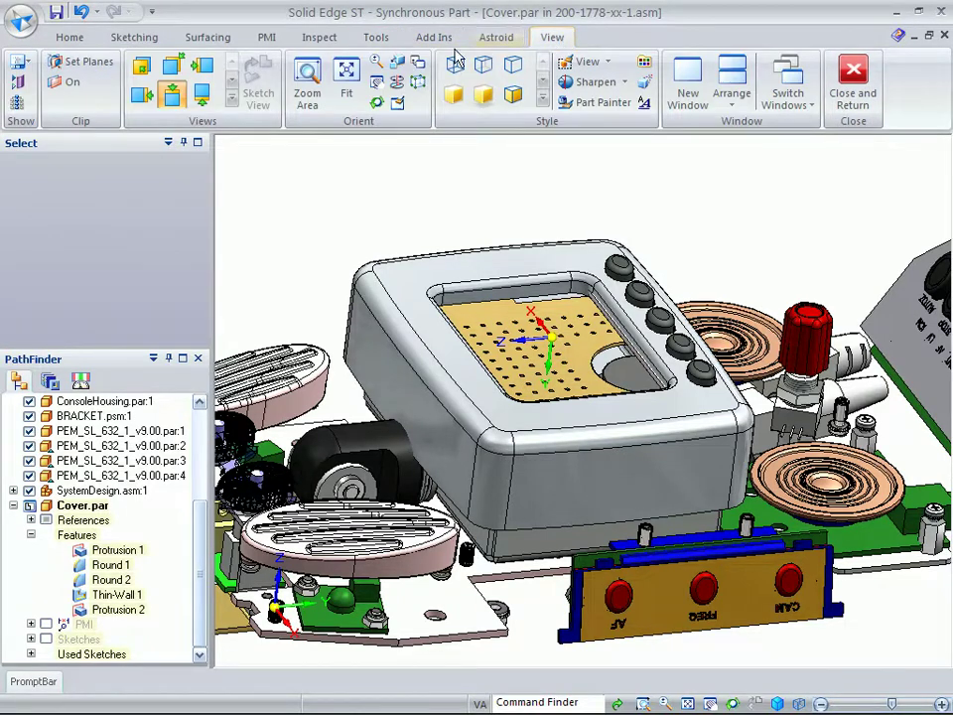
click(102, 65)
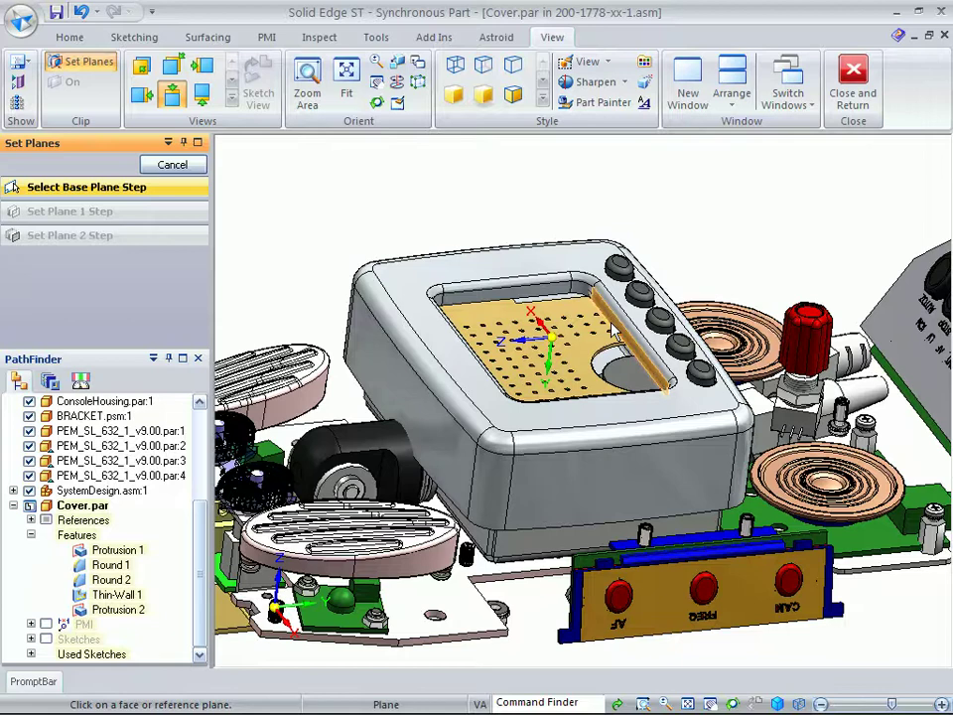
click(556, 318)
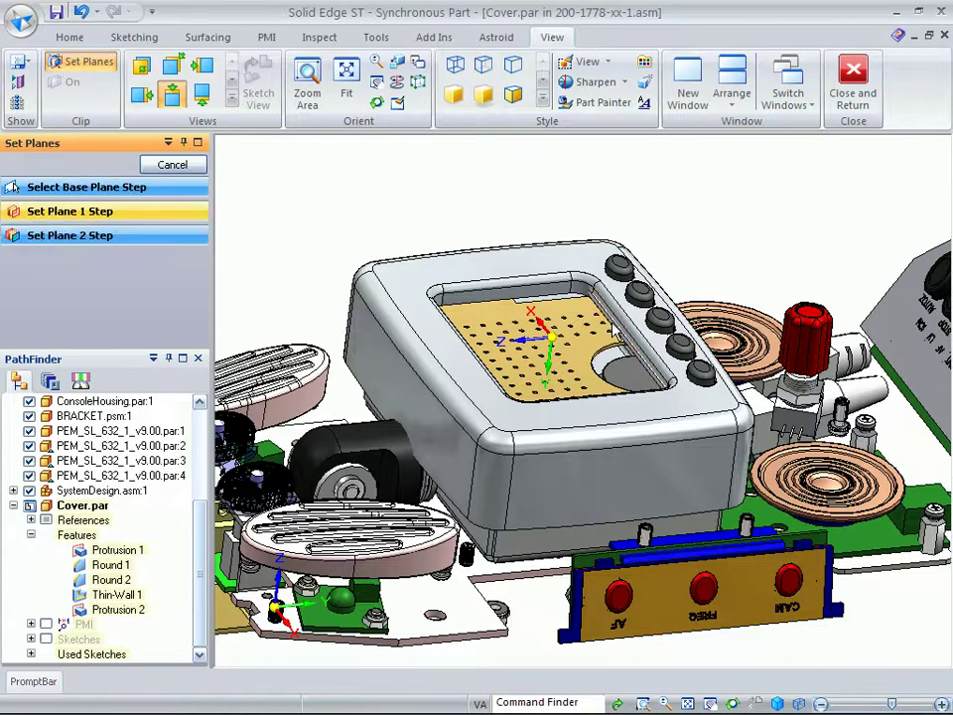
click(720, 246)
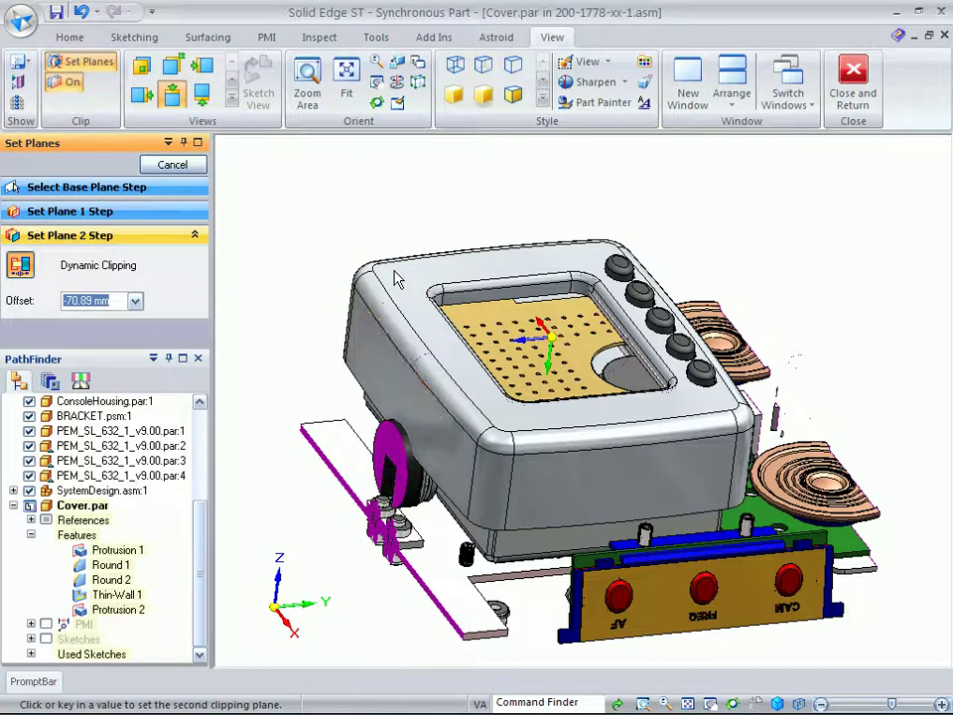
click(396, 278)
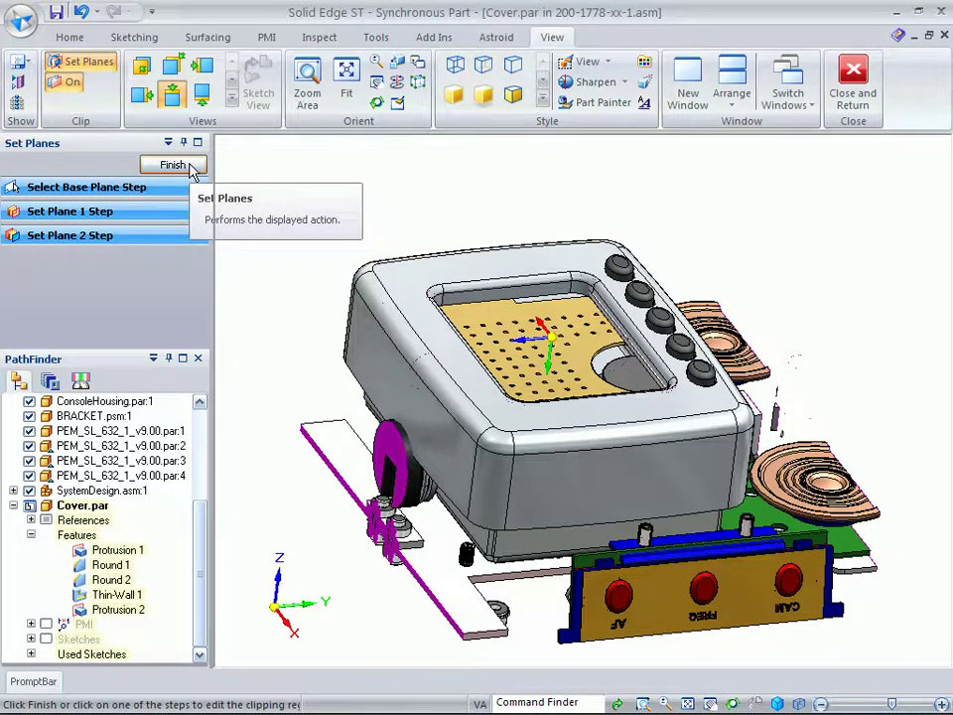
click(192, 169)
Start Project to Sketch on the cover's crosswise vertical base plane with the Project with offset option enabled and internal face loops off.
scroll(277, 227, up, 2)
mouse_move(281, 254)
middle_down()
mouse_move(283, 237)
mouse_move(294, 236)
middle_up()
click(70, 38)
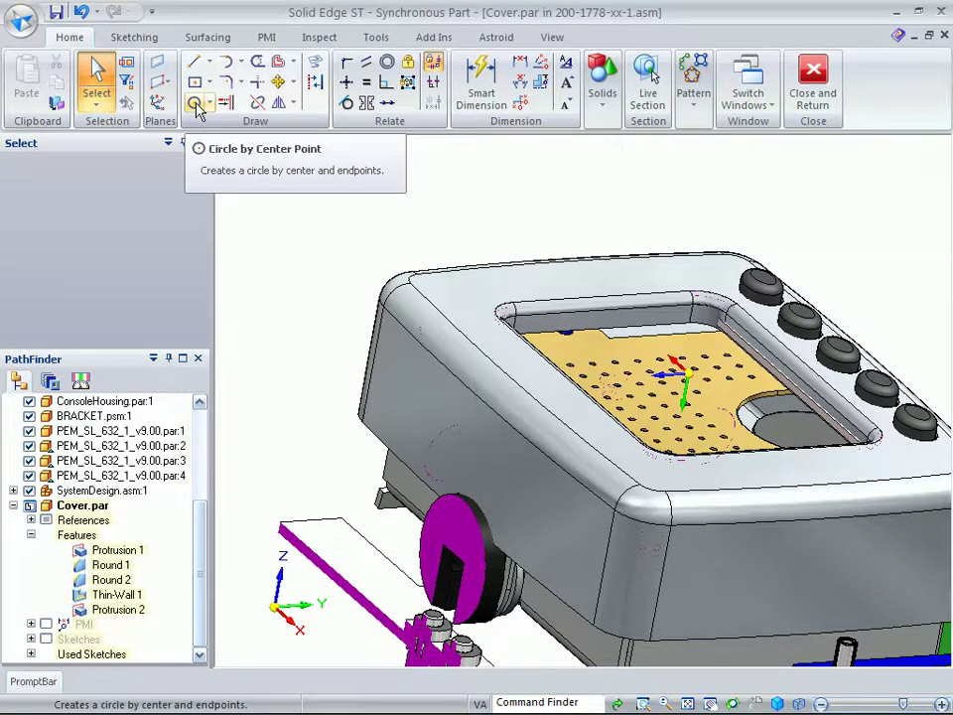
click(316, 62)
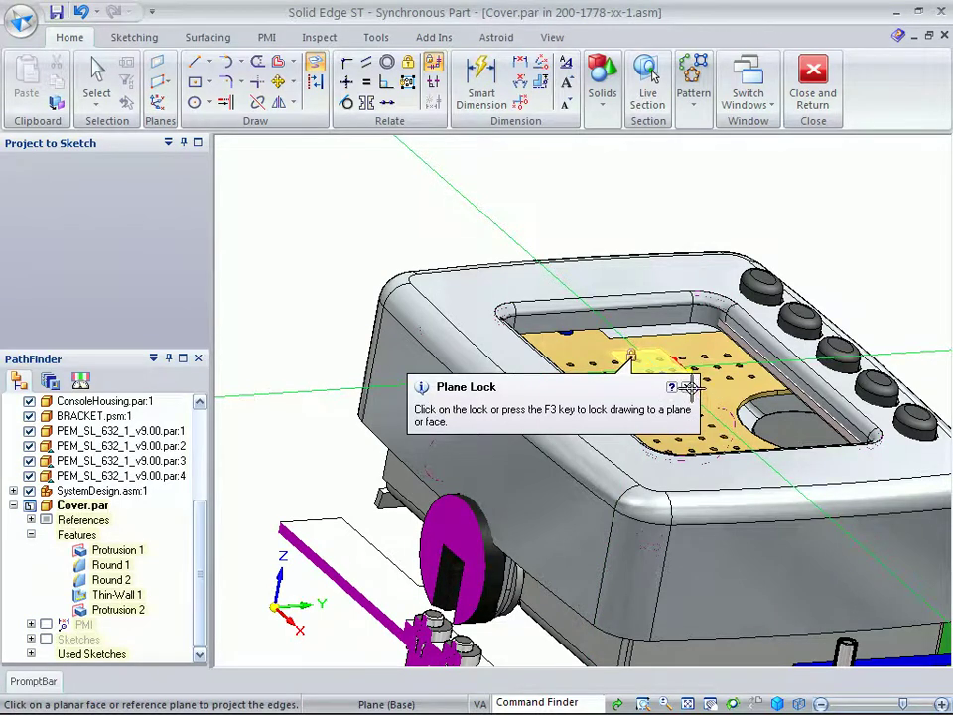
click(687, 388)
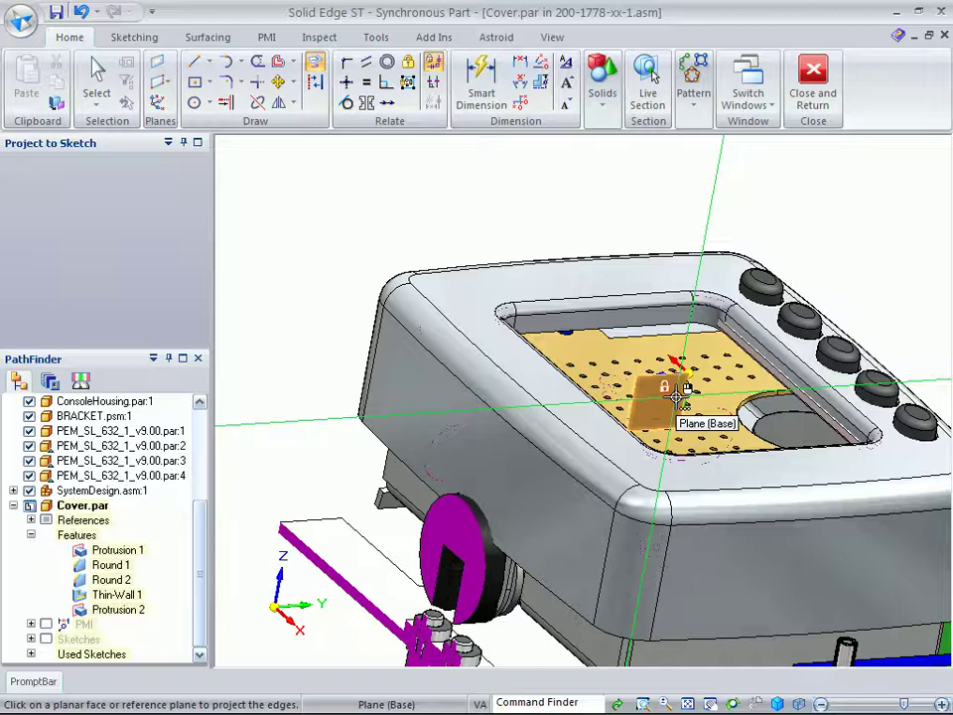
right_click(676, 397)
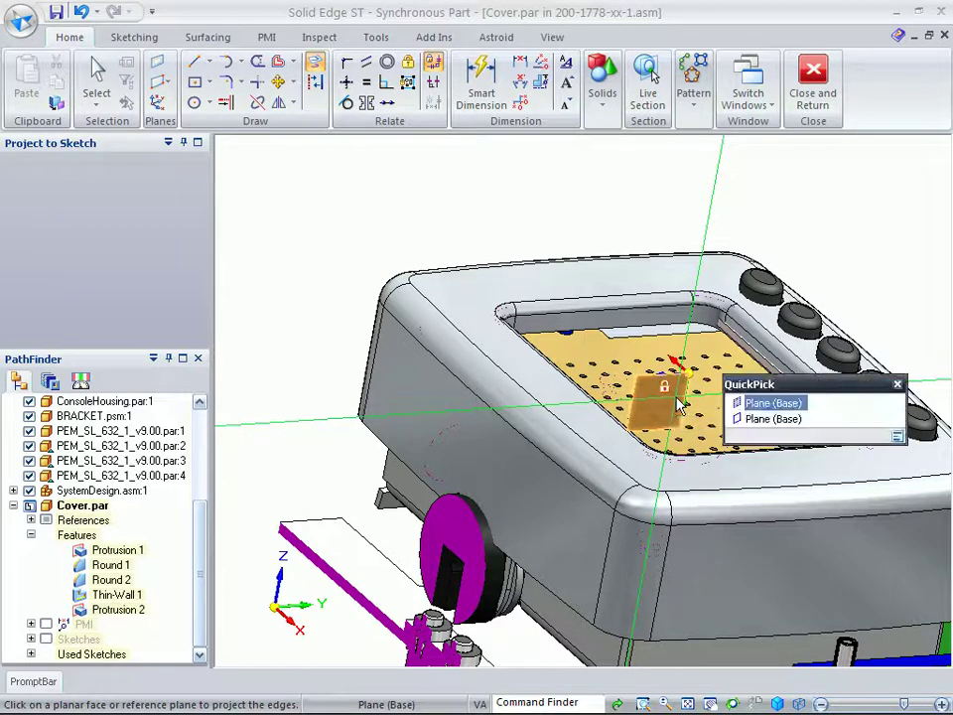
click(761, 420)
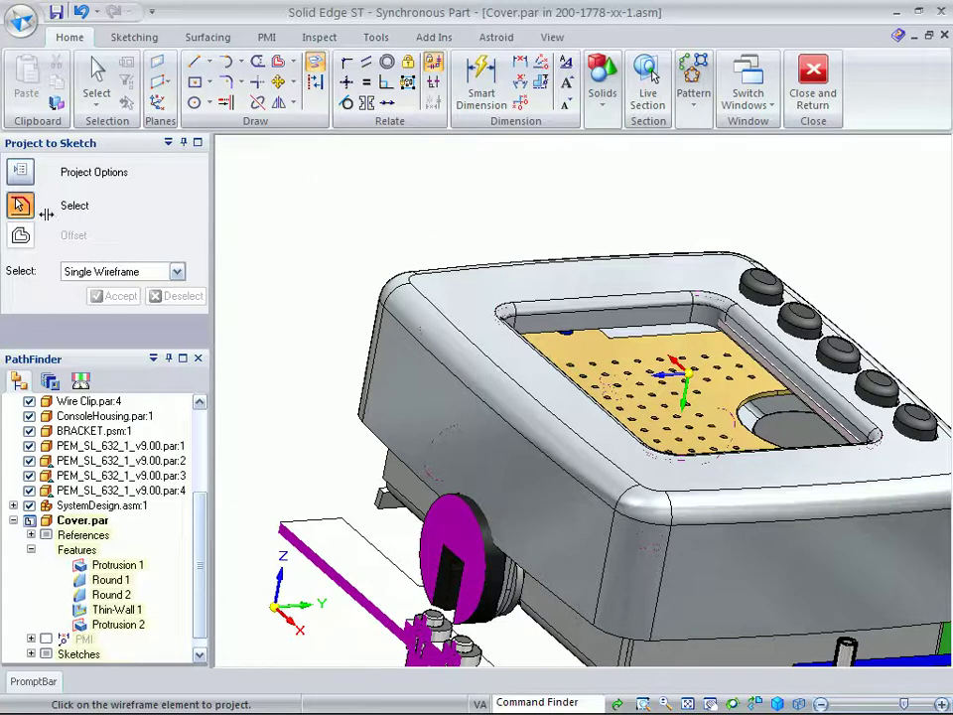
click(20, 171)
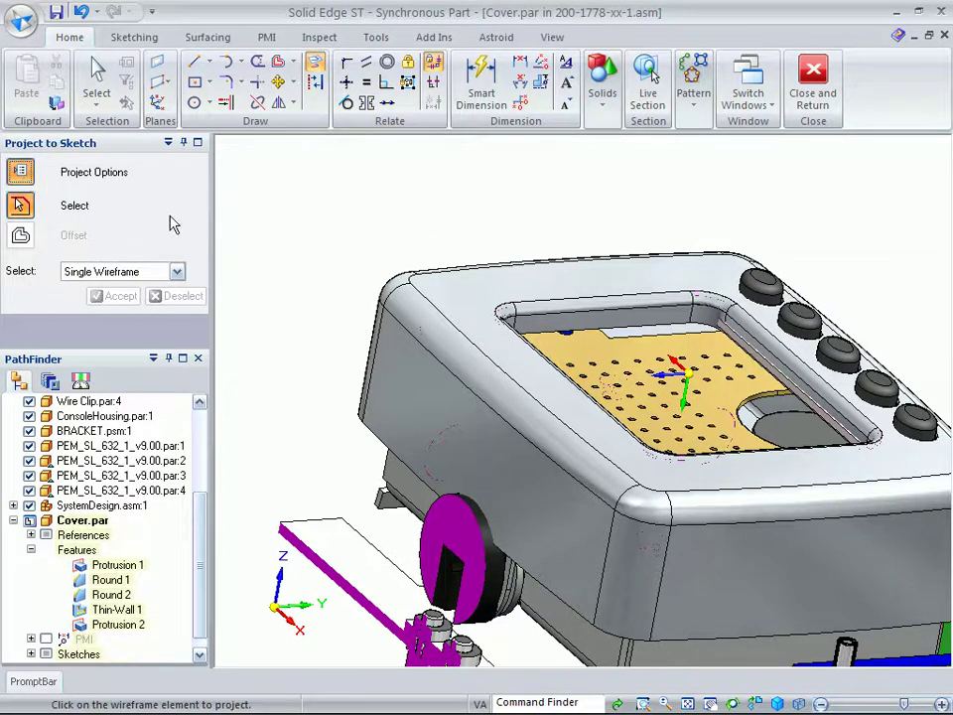
click(393, 345)
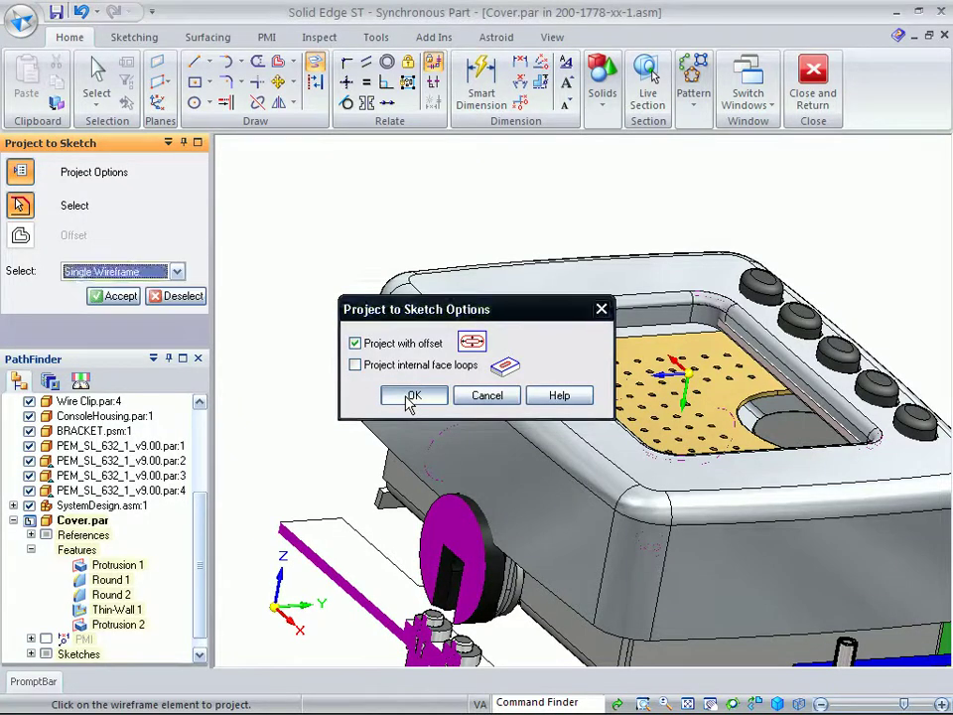
click(412, 396)
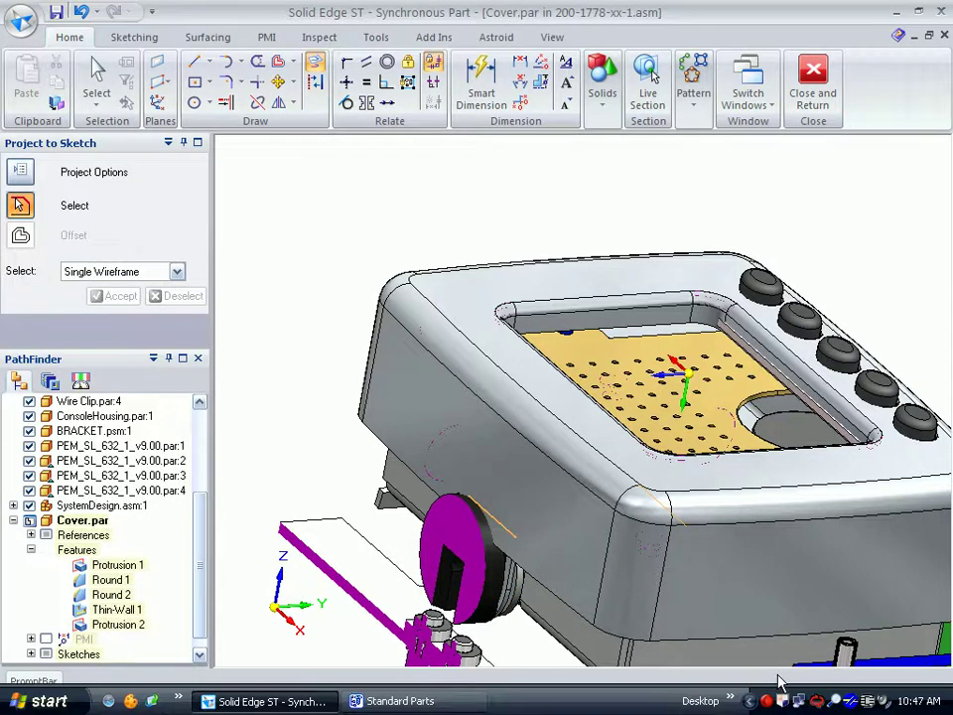
Project the upper arc edge of the black round connector onto the plane with a 0.50 mm outward offset.
click(756, 704)
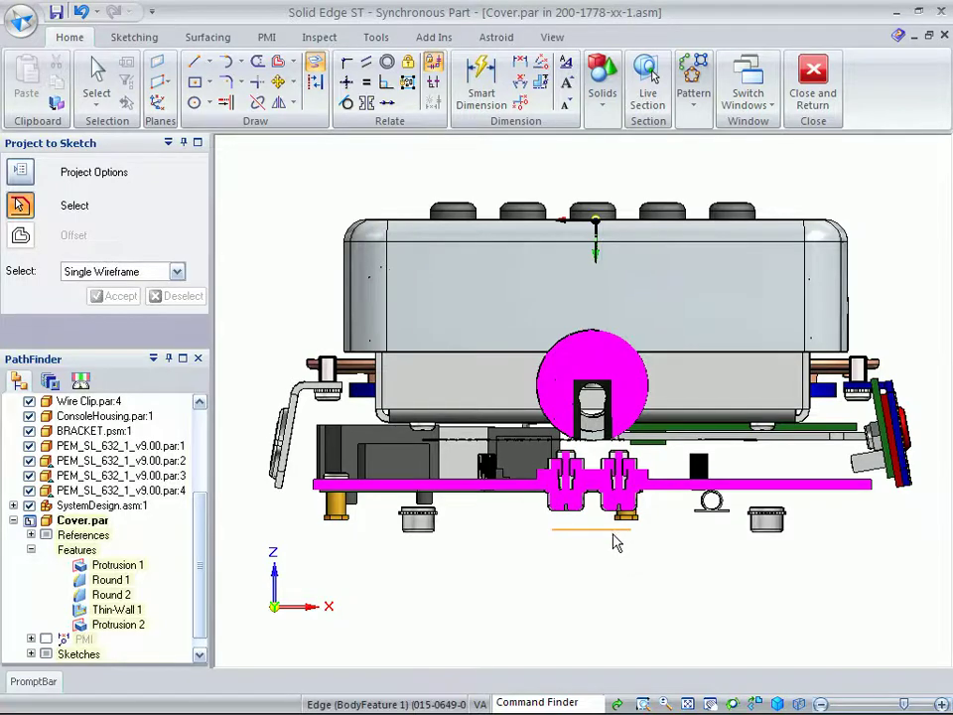
ctrl+right_drag(614, 542, 587, 713)
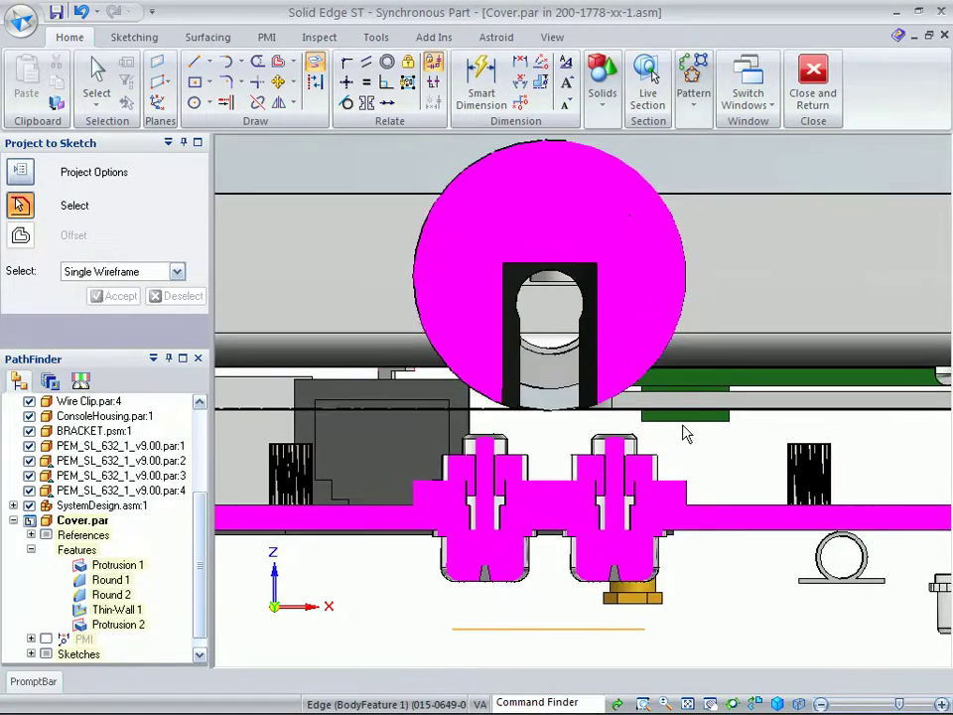
click(711, 263)
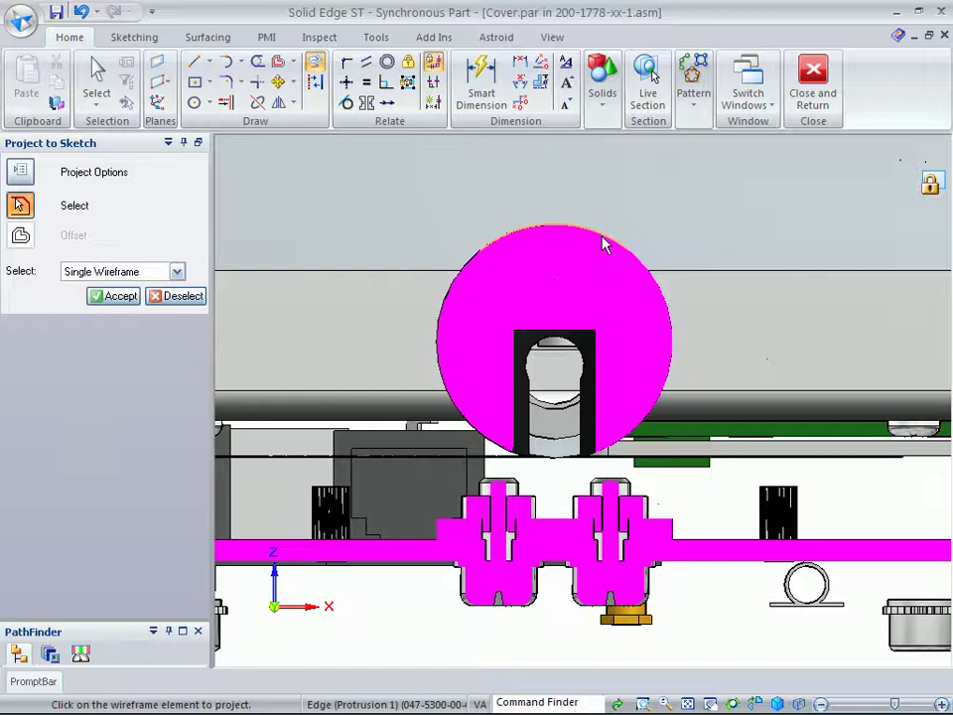
click(121, 297)
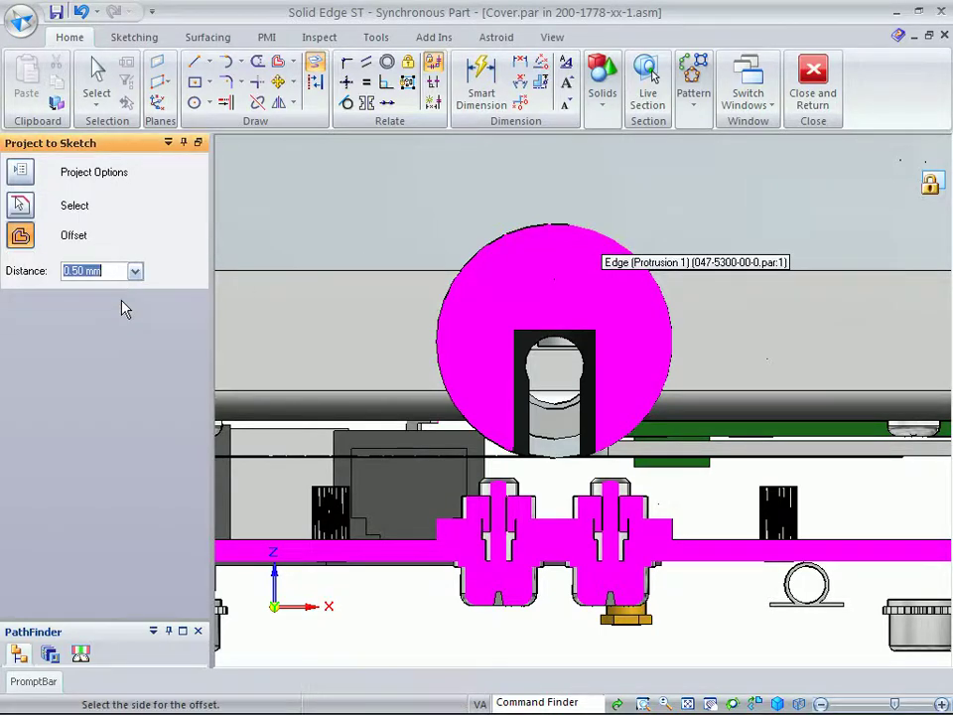
click(407, 204)
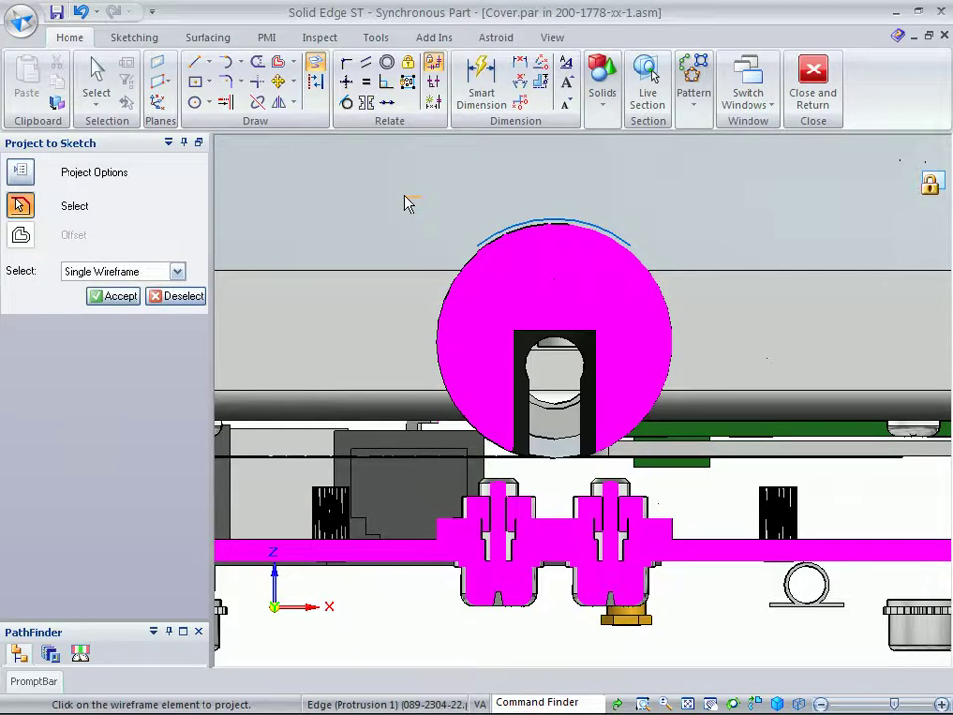
Extrude the single projected arc as a cut about 118 mm toward the connector, removing the material below the arc through the cover's end wall.
middle_drag(729, 199, 681, 229)
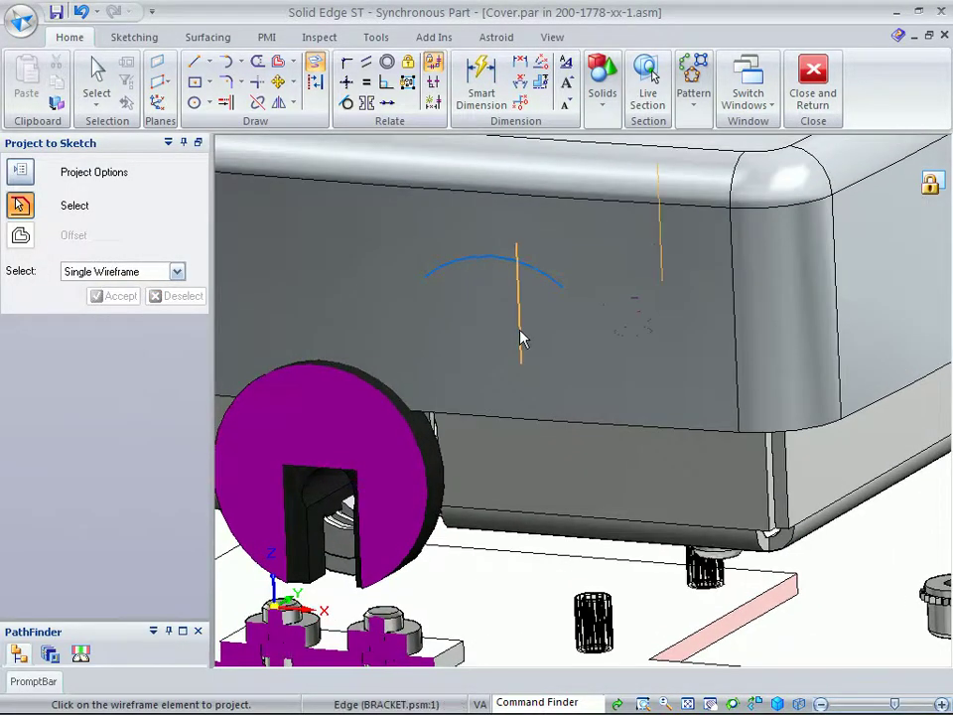
scroll(516, 310, down, 3)
scroll(542, 268, down, 1)
shift+middle_drag(568, 302, 695, 392)
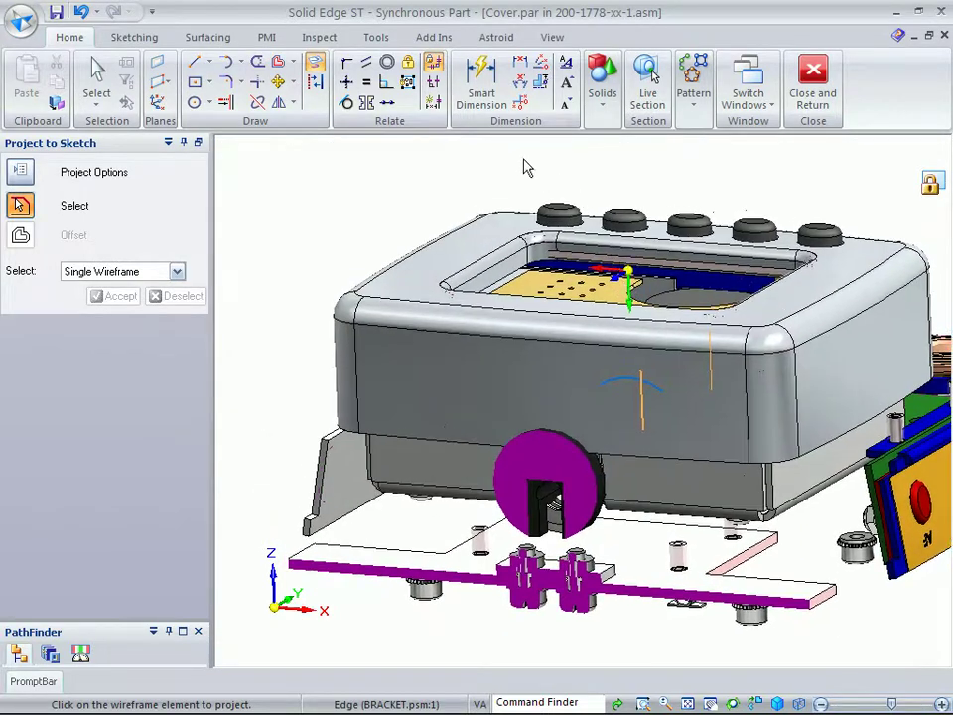
click(603, 99)
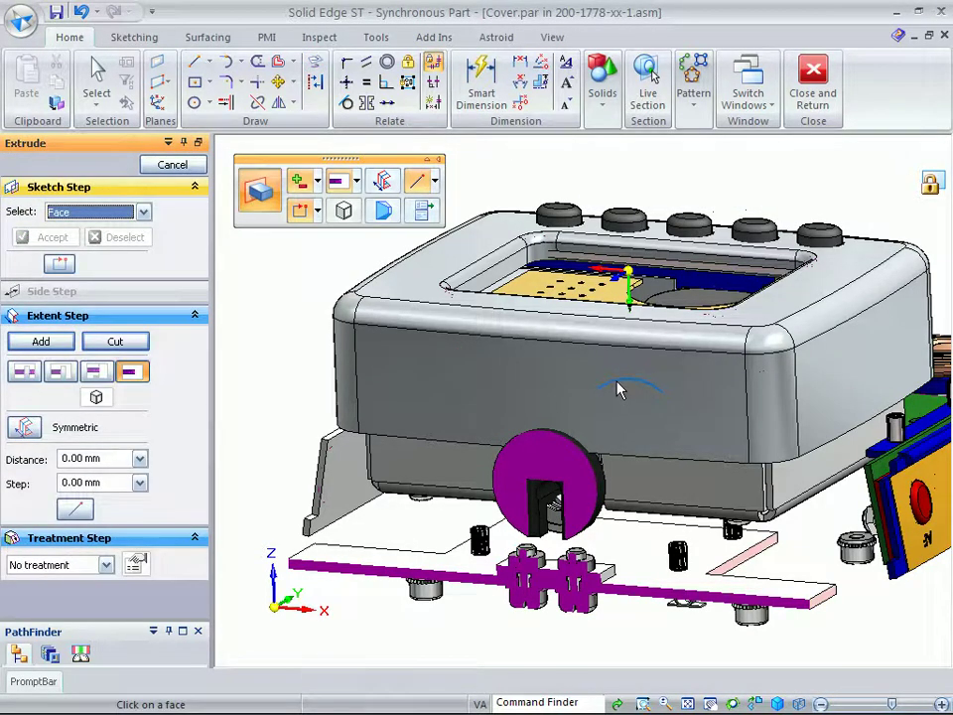
click(143, 211)
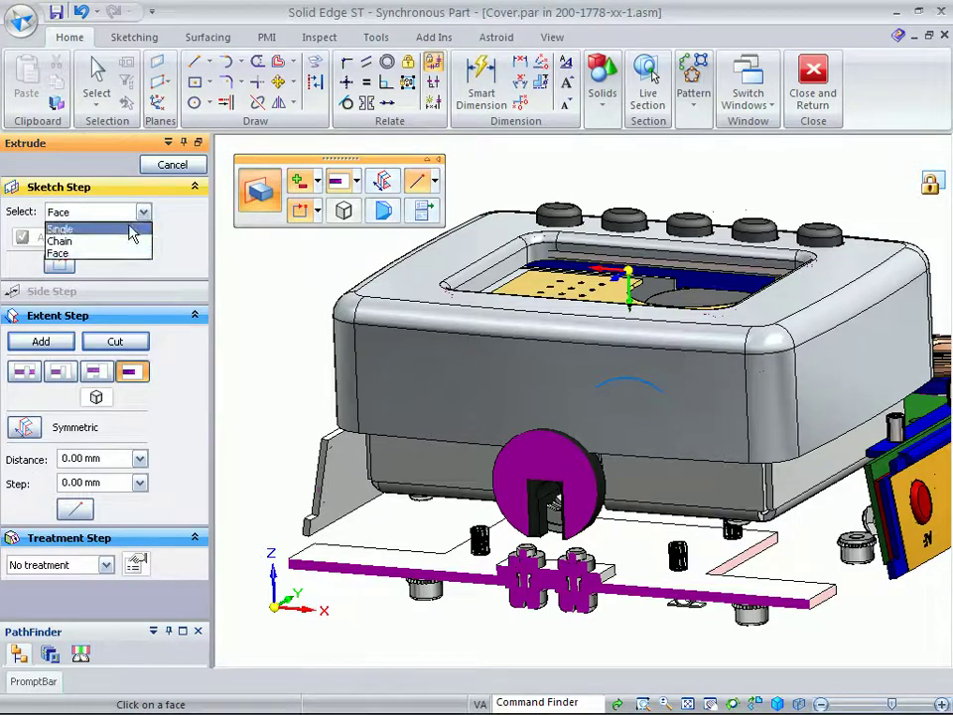
click(124, 225)
click(615, 389)
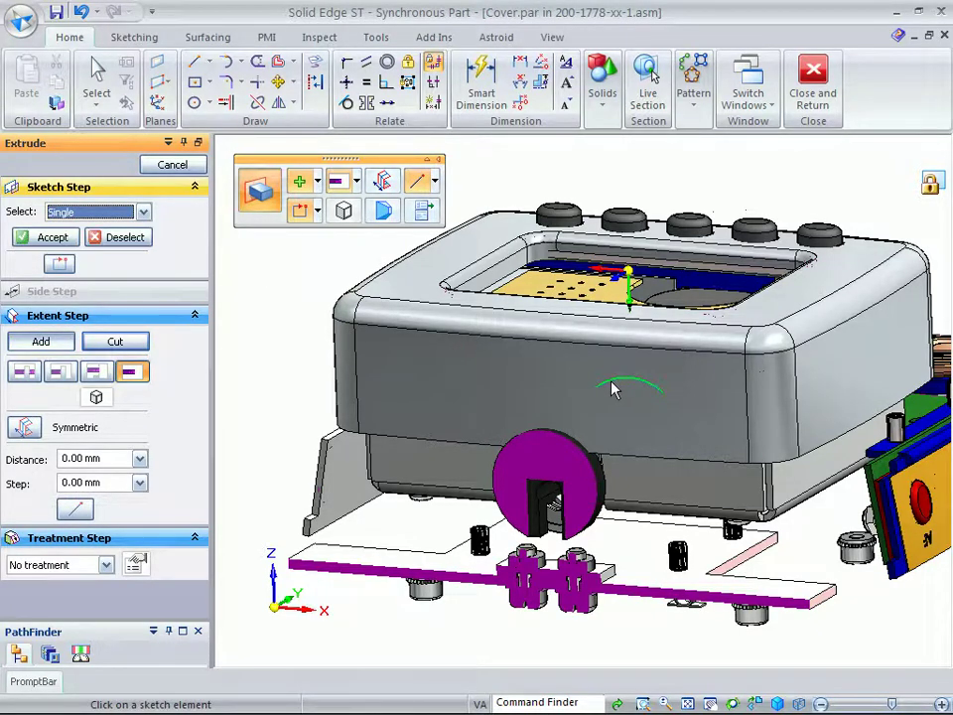
click(61, 237)
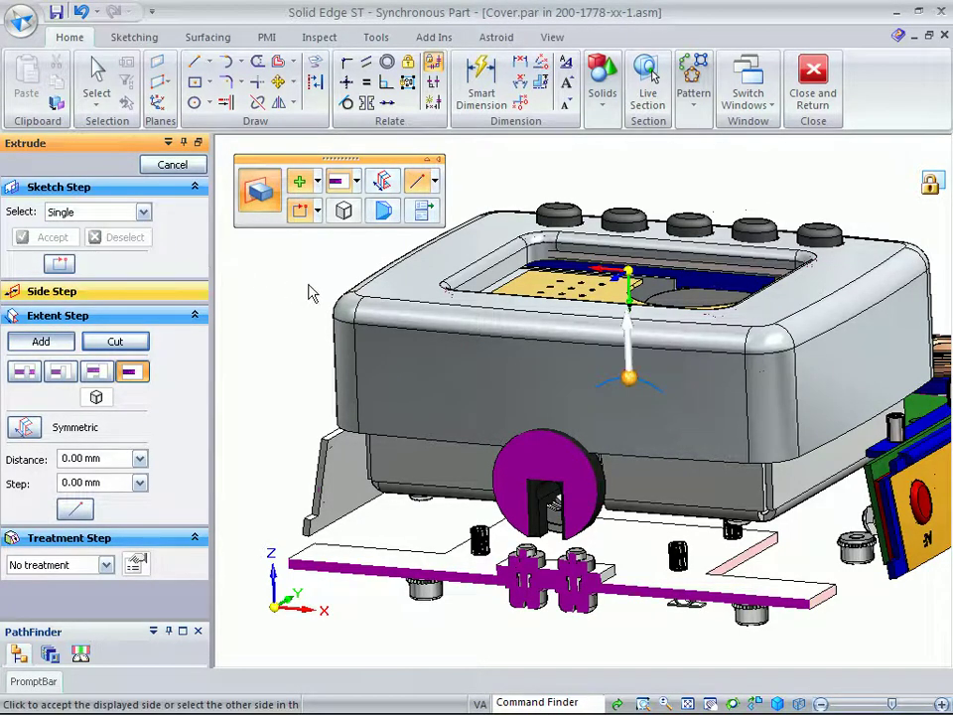
click(449, 399)
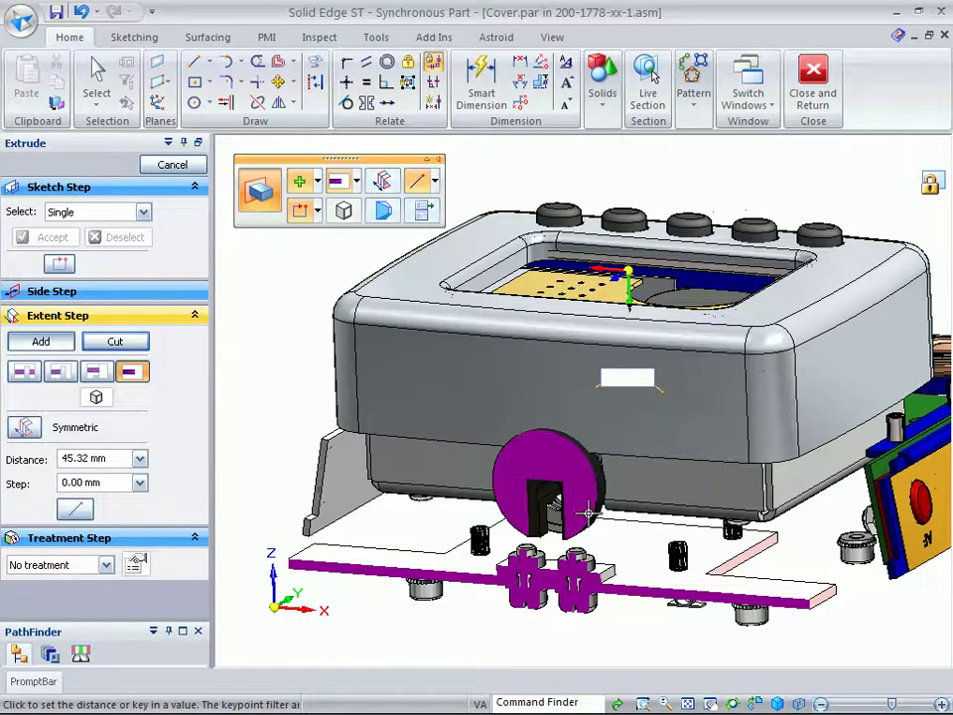
click(318, 185)
click(324, 225)
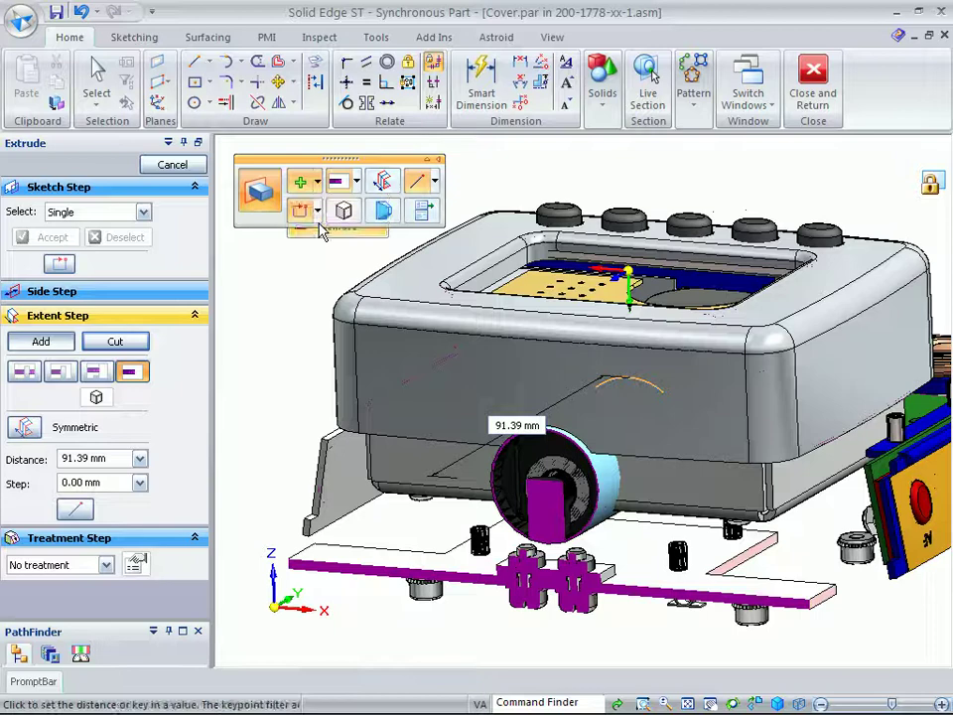
click(355, 450)
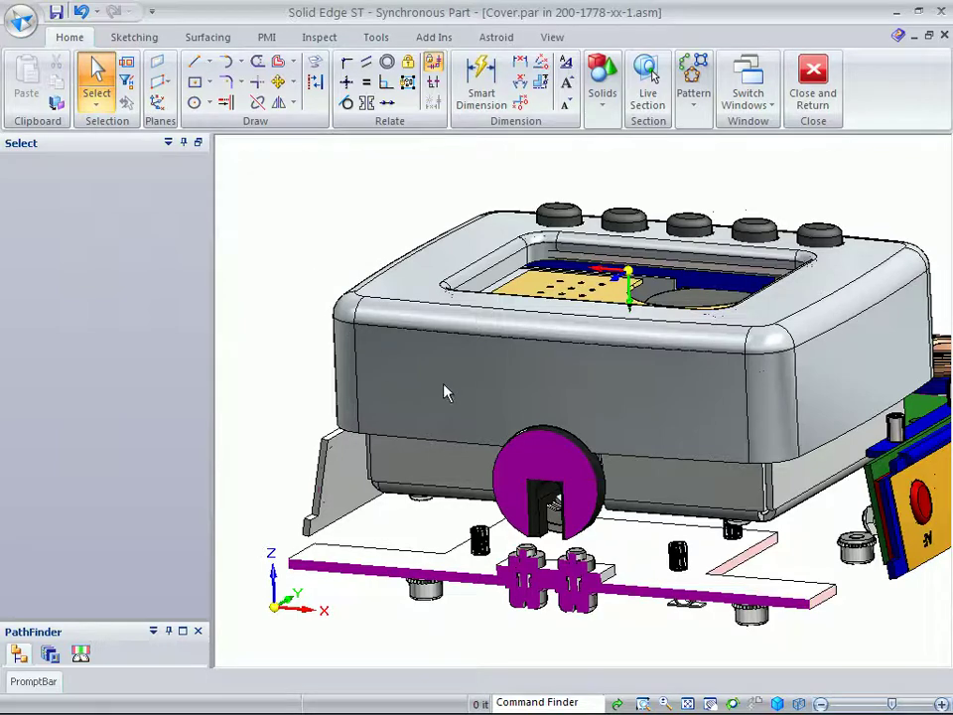
Inspect the connector cutout in the cover's end wall, then finish the in-place edit and return to 200-1778-xx-1.asm.
scroll(542, 447, up, 10)
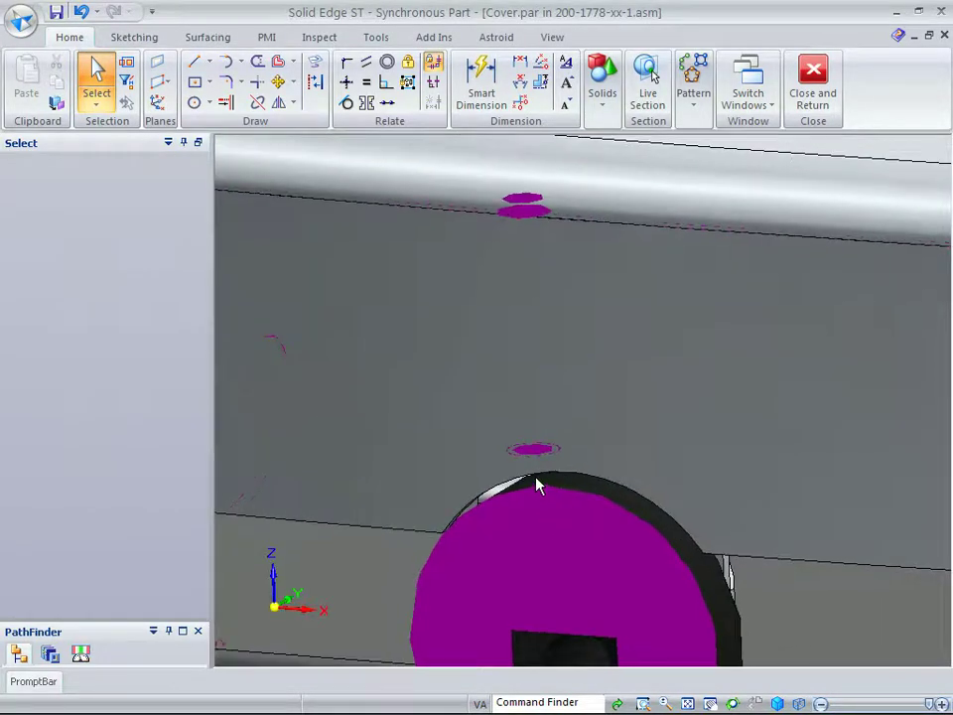
scroll(537, 484, down, 10)
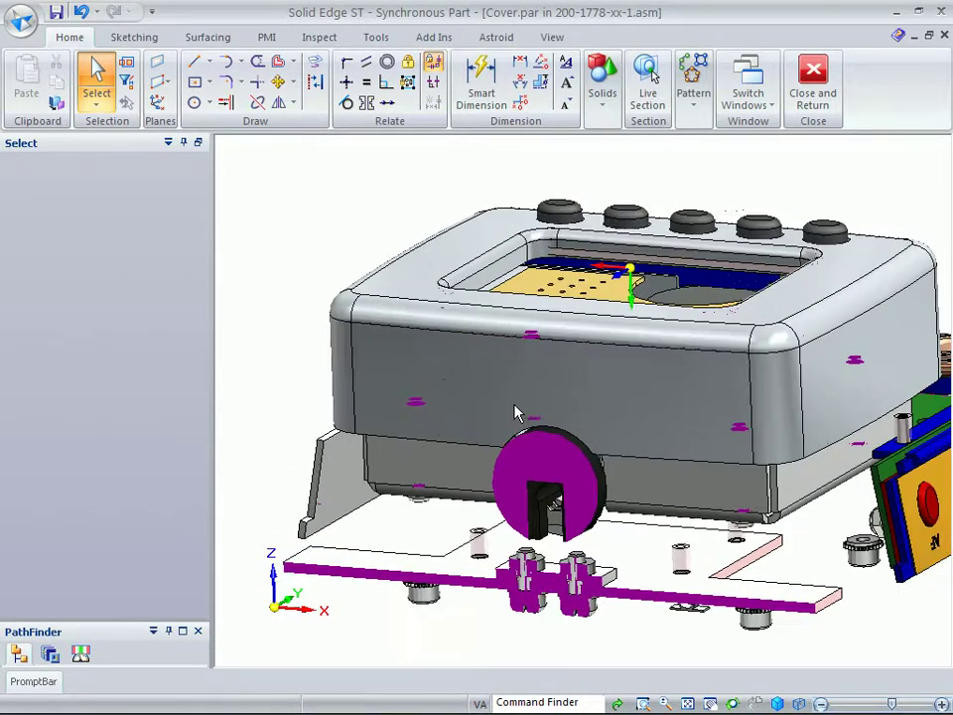
middle_drag(516, 413, 486, 448)
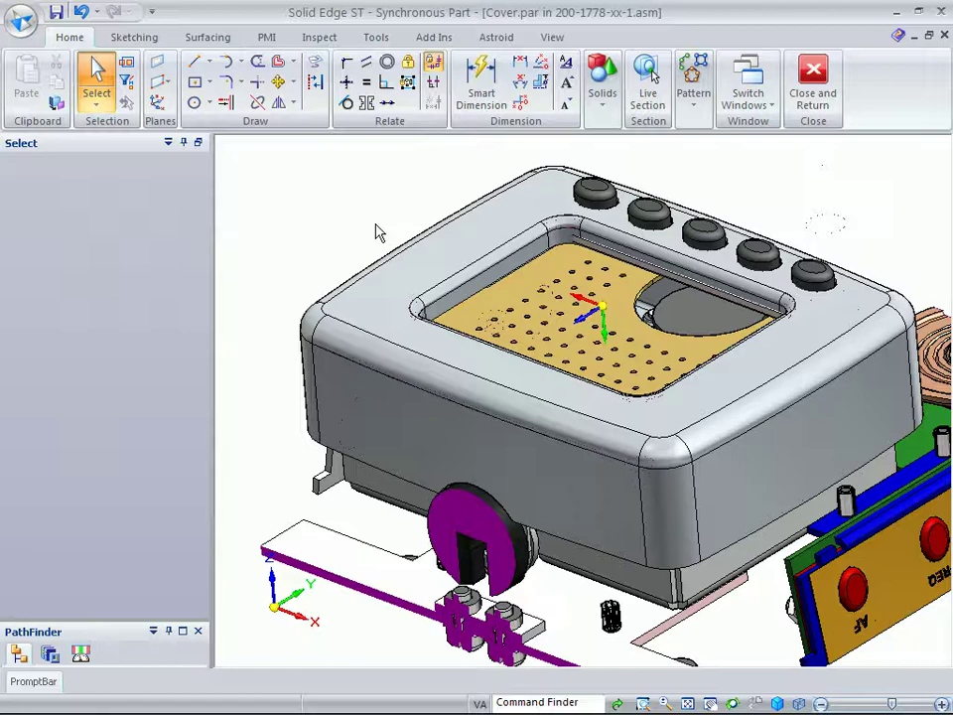
scroll(376, 228, down, 5)
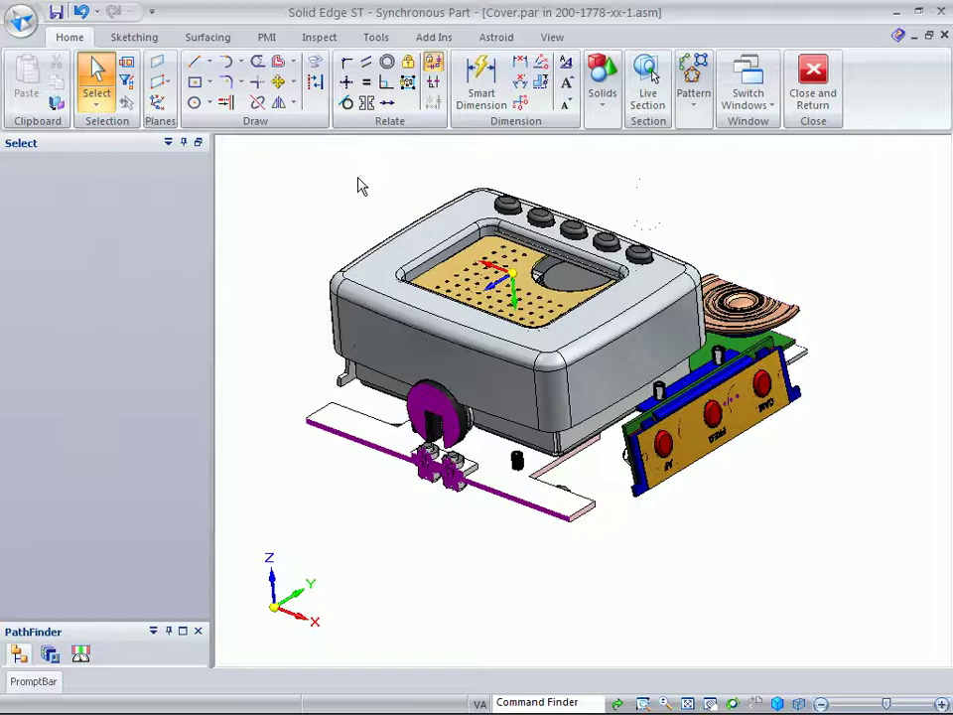
click(815, 91)
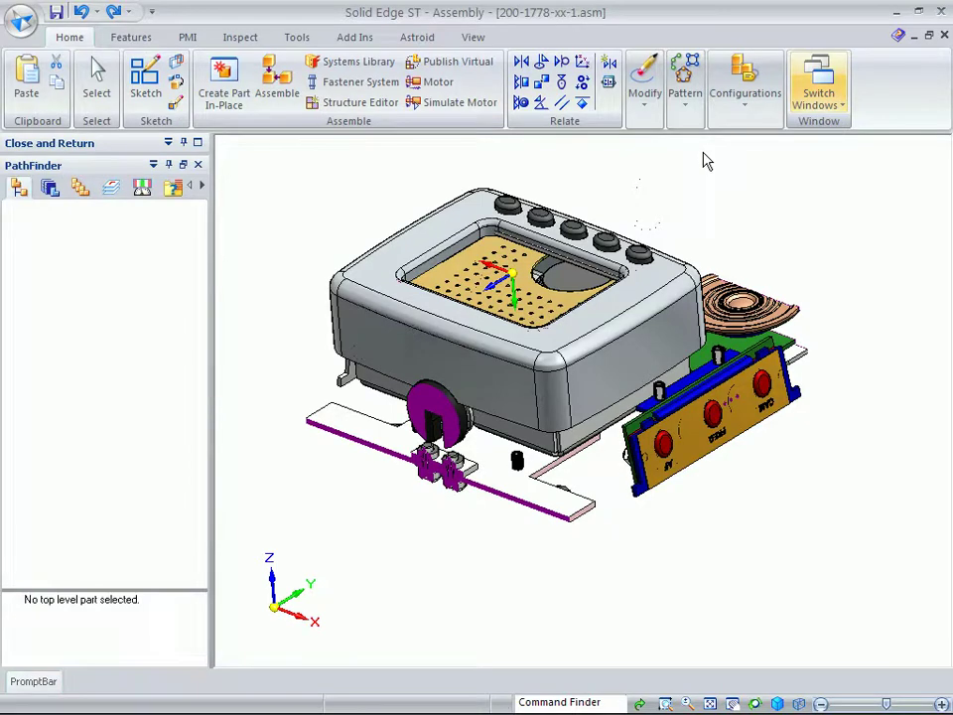
Open the list of saved display configurations for the assembly.
click(748, 119)
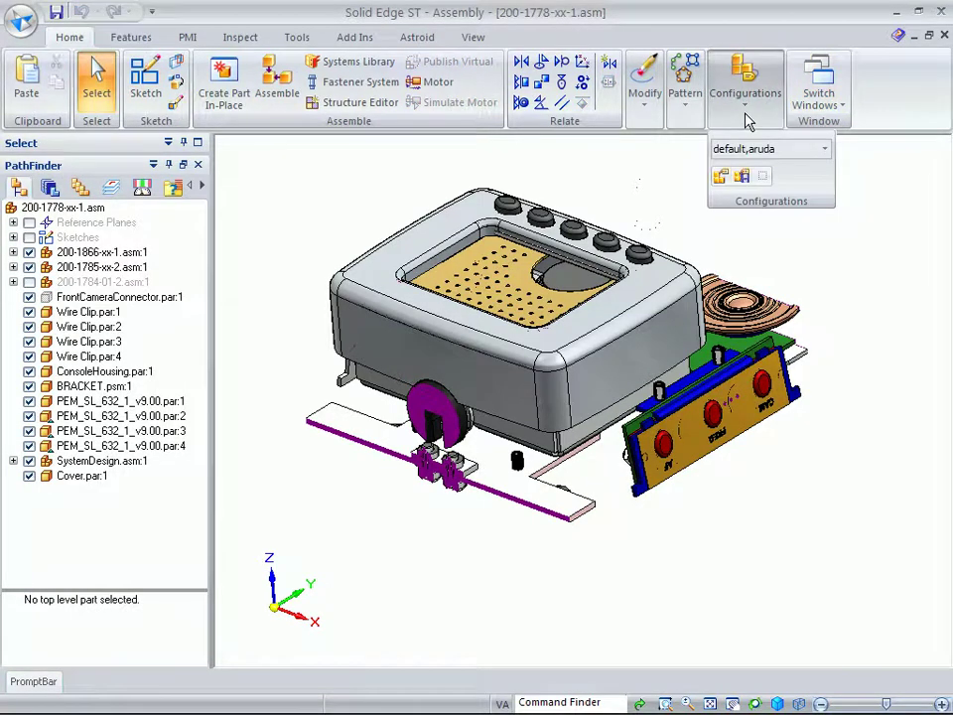
click(824, 149)
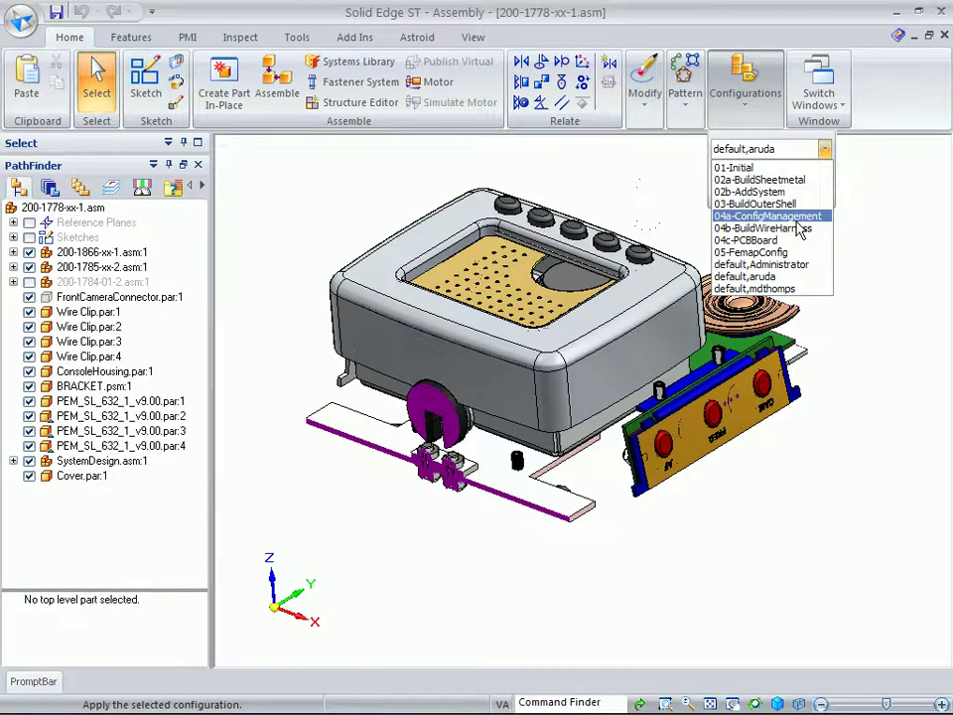